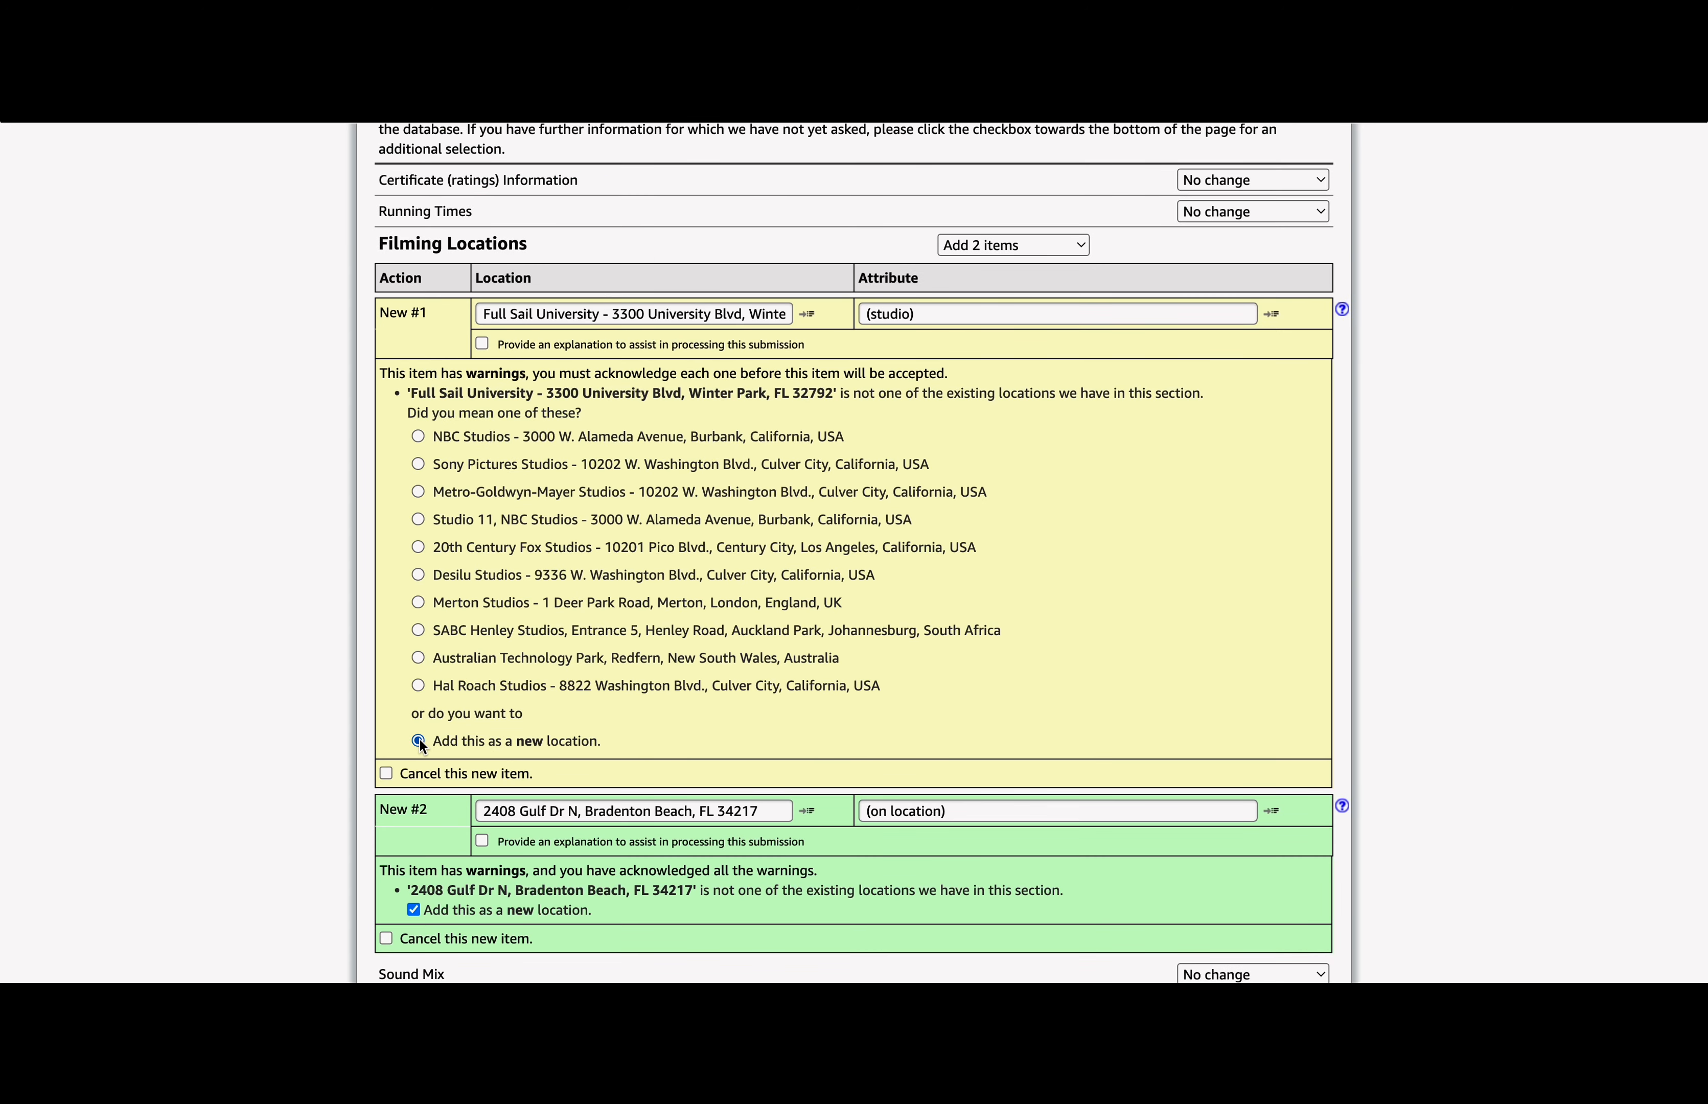
Step: Tick 'add more data for categories that aren't listed', re-check the updates, then scroll to Cast and Crew
scroll(419, 740, "down", 5)
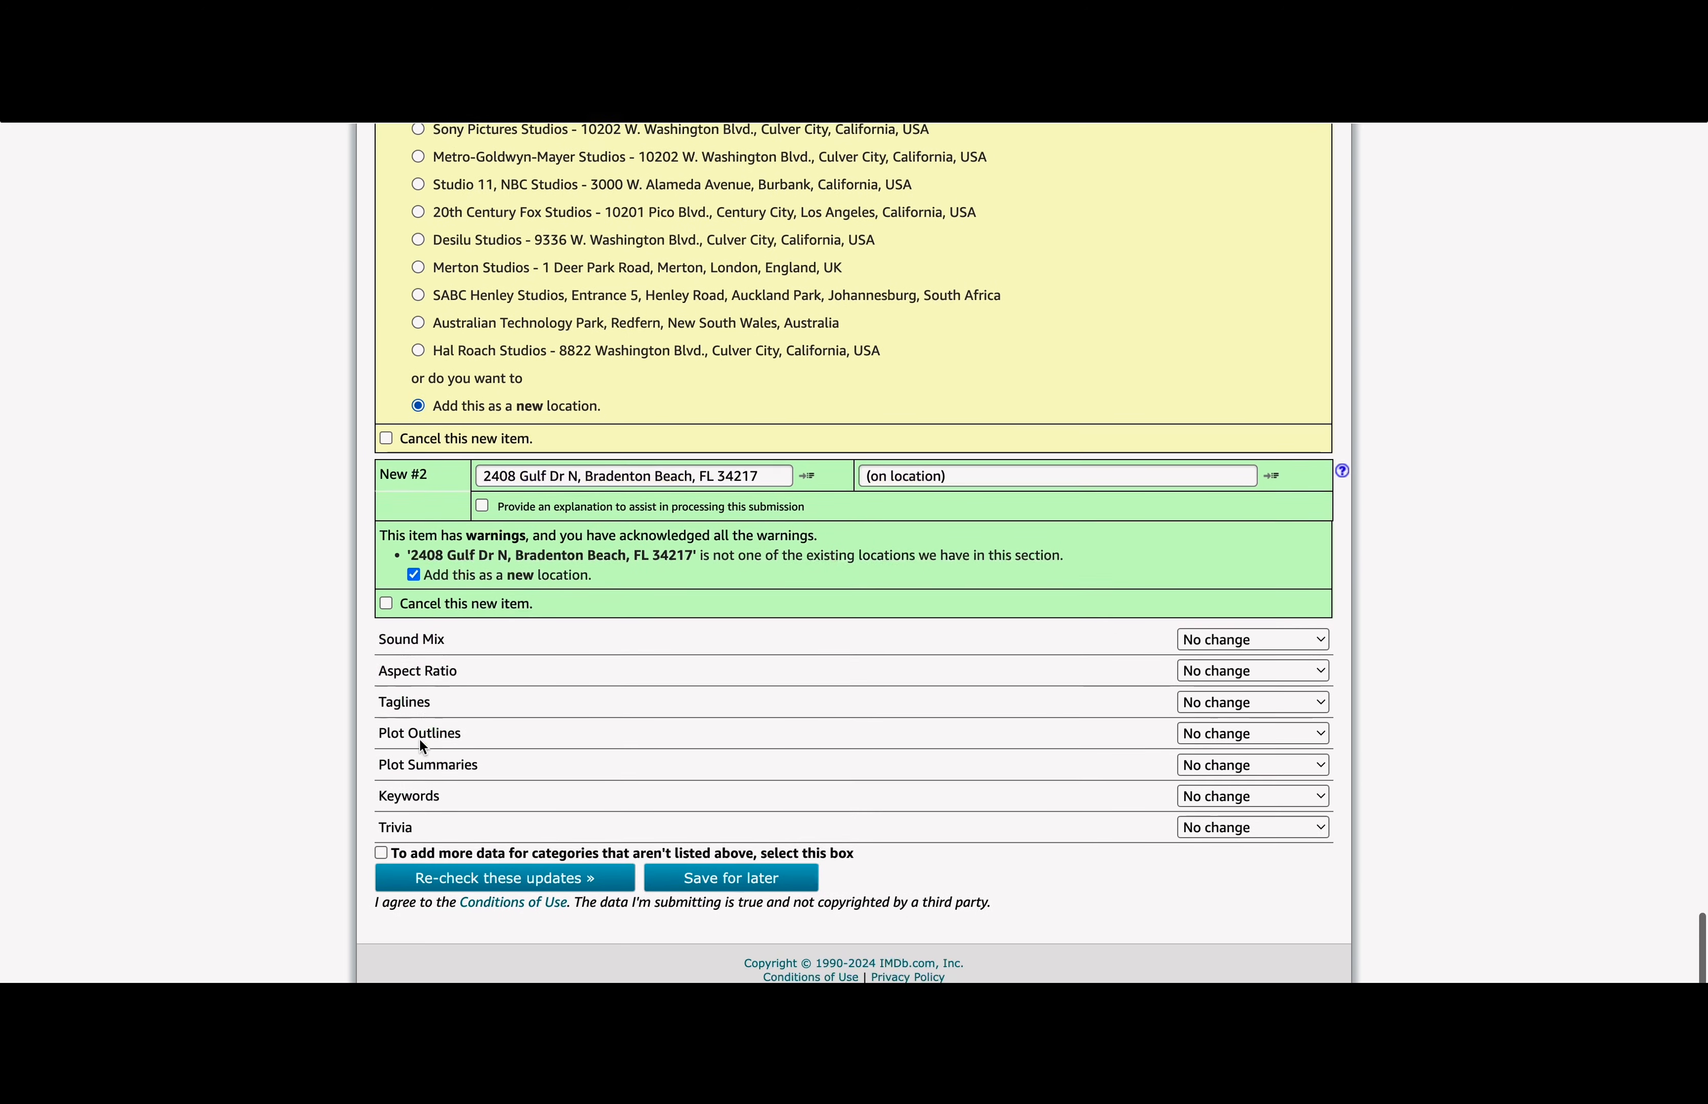
left_click(382, 888)
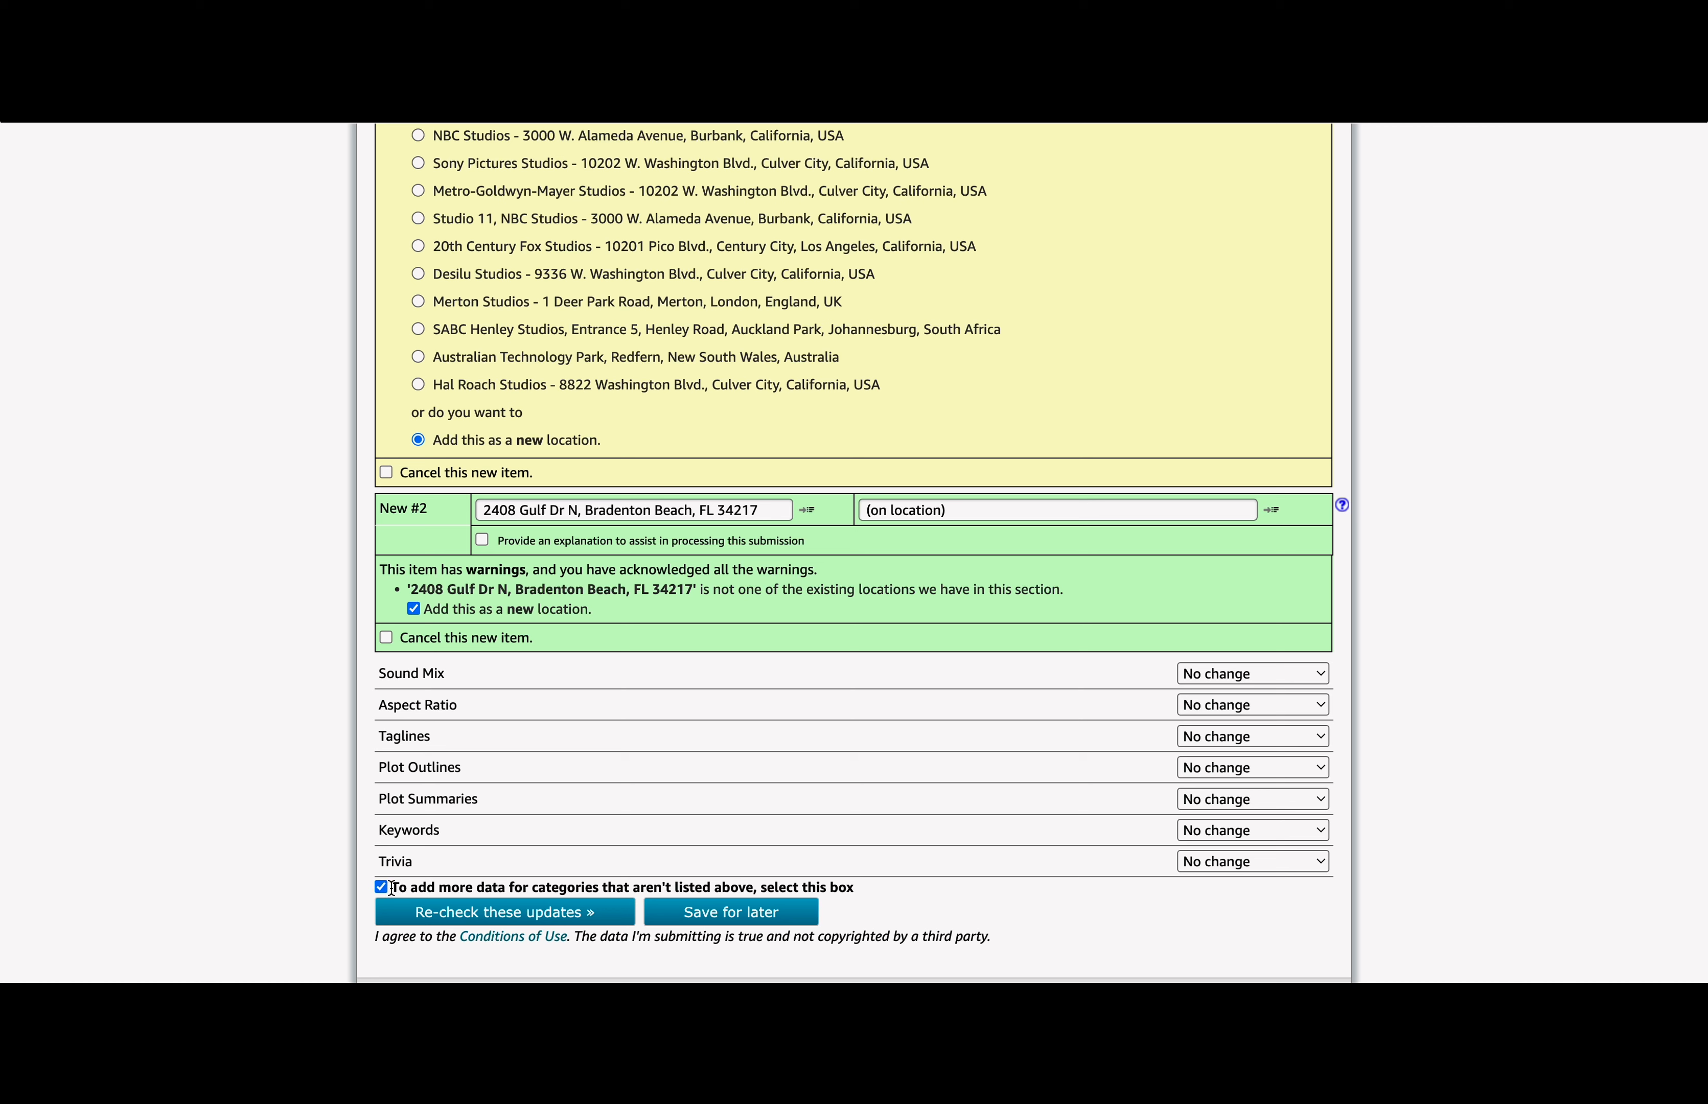
left_click_drag(392, 889, 888, 893)
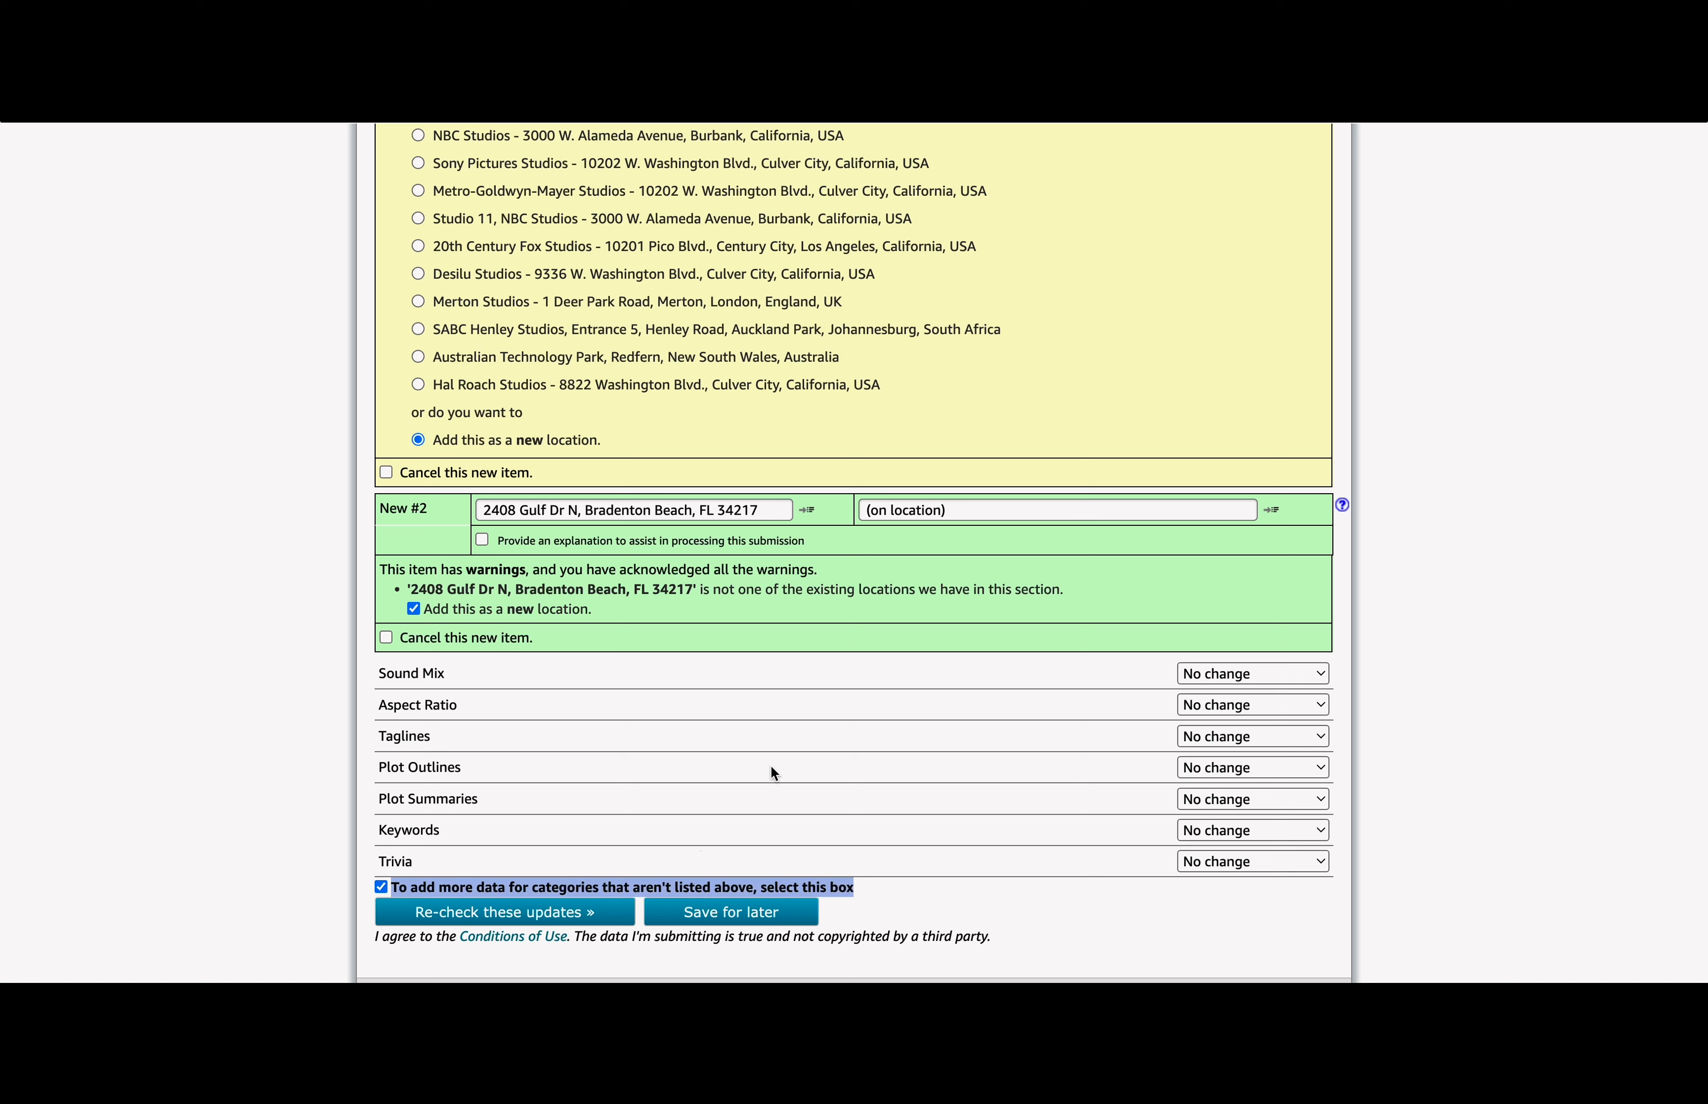
left_click(352, 907)
left_click(412, 920)
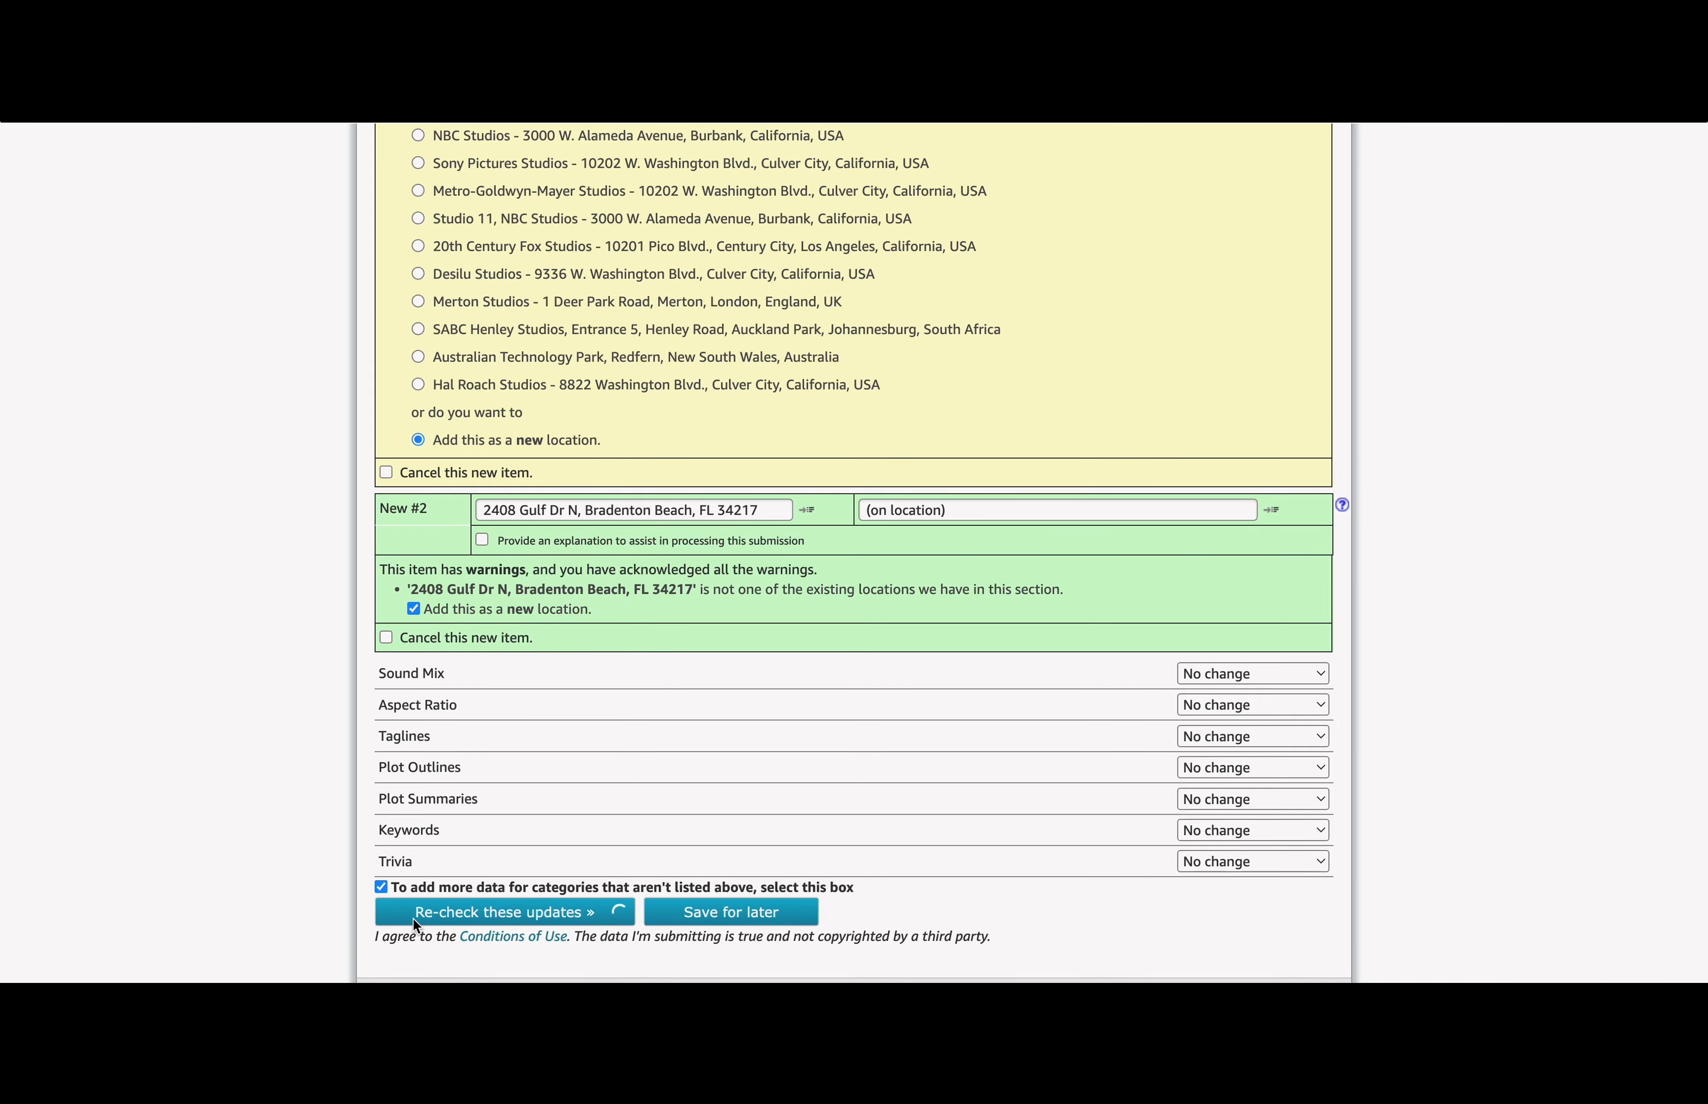
scroll(412, 917, "down", 20)
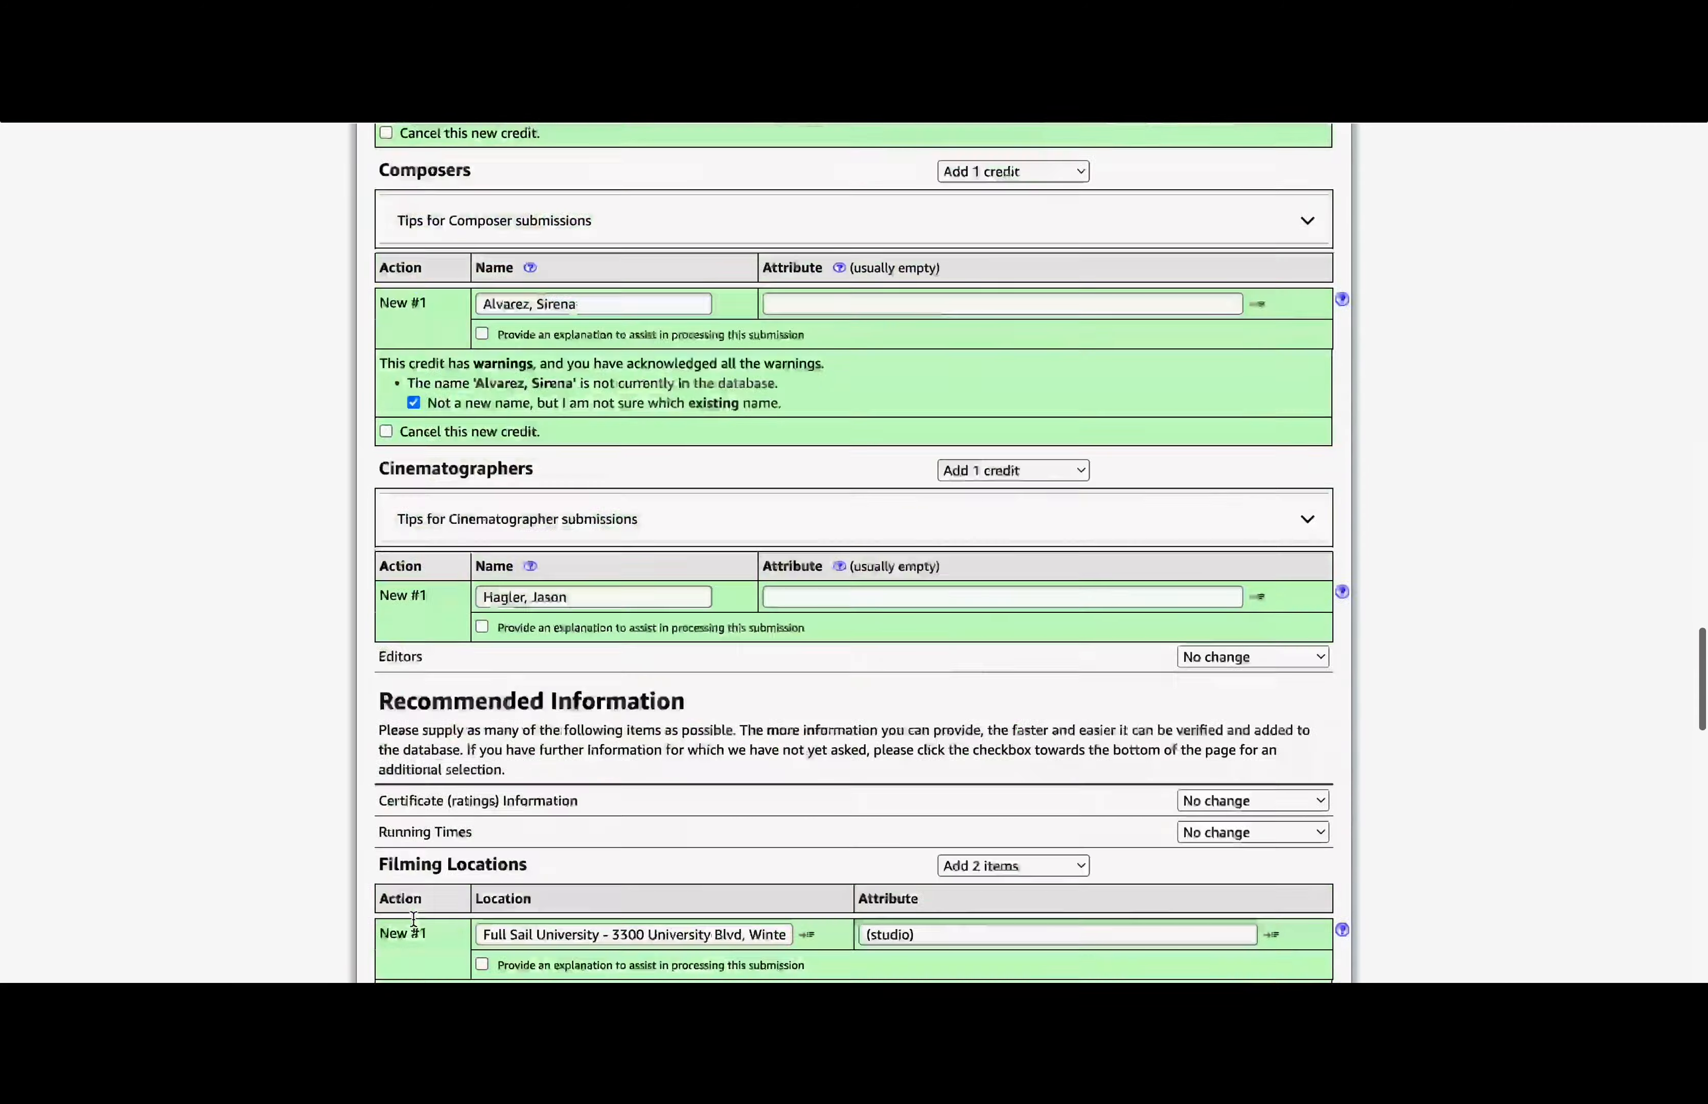
scroll(413, 919, "up", 15)
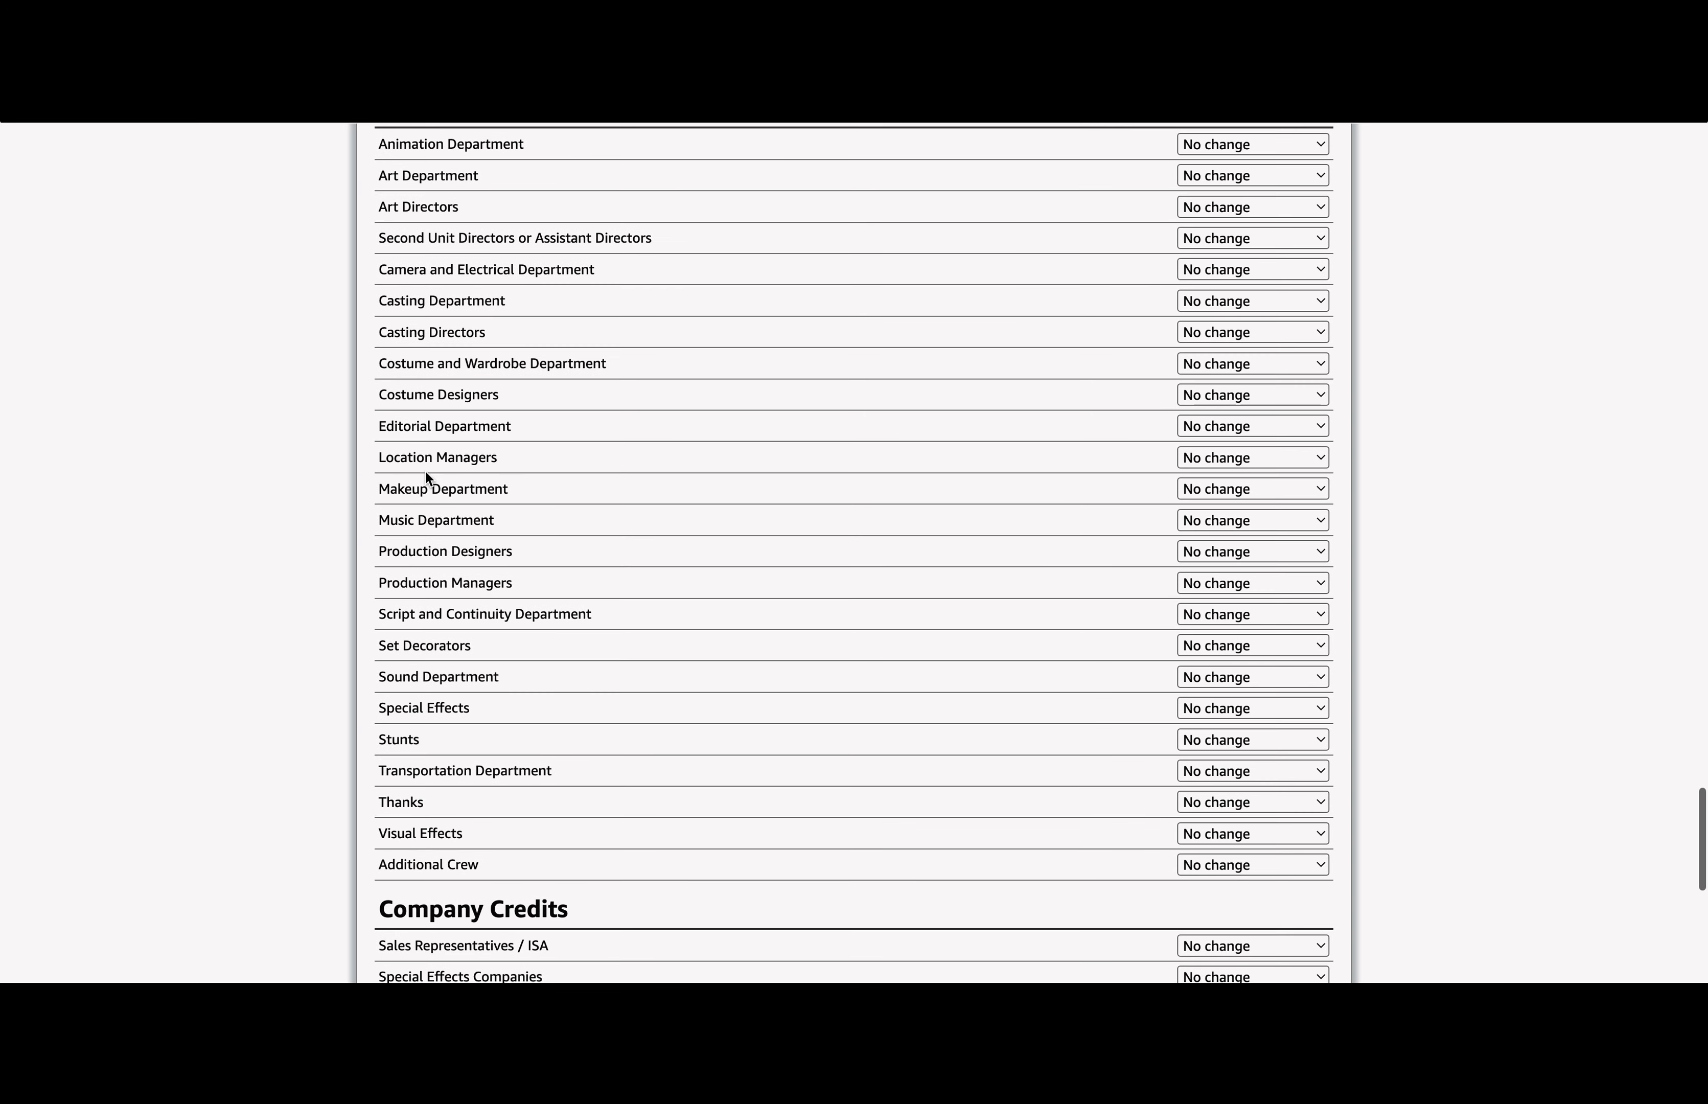
scroll(378, 542, "down", 2)
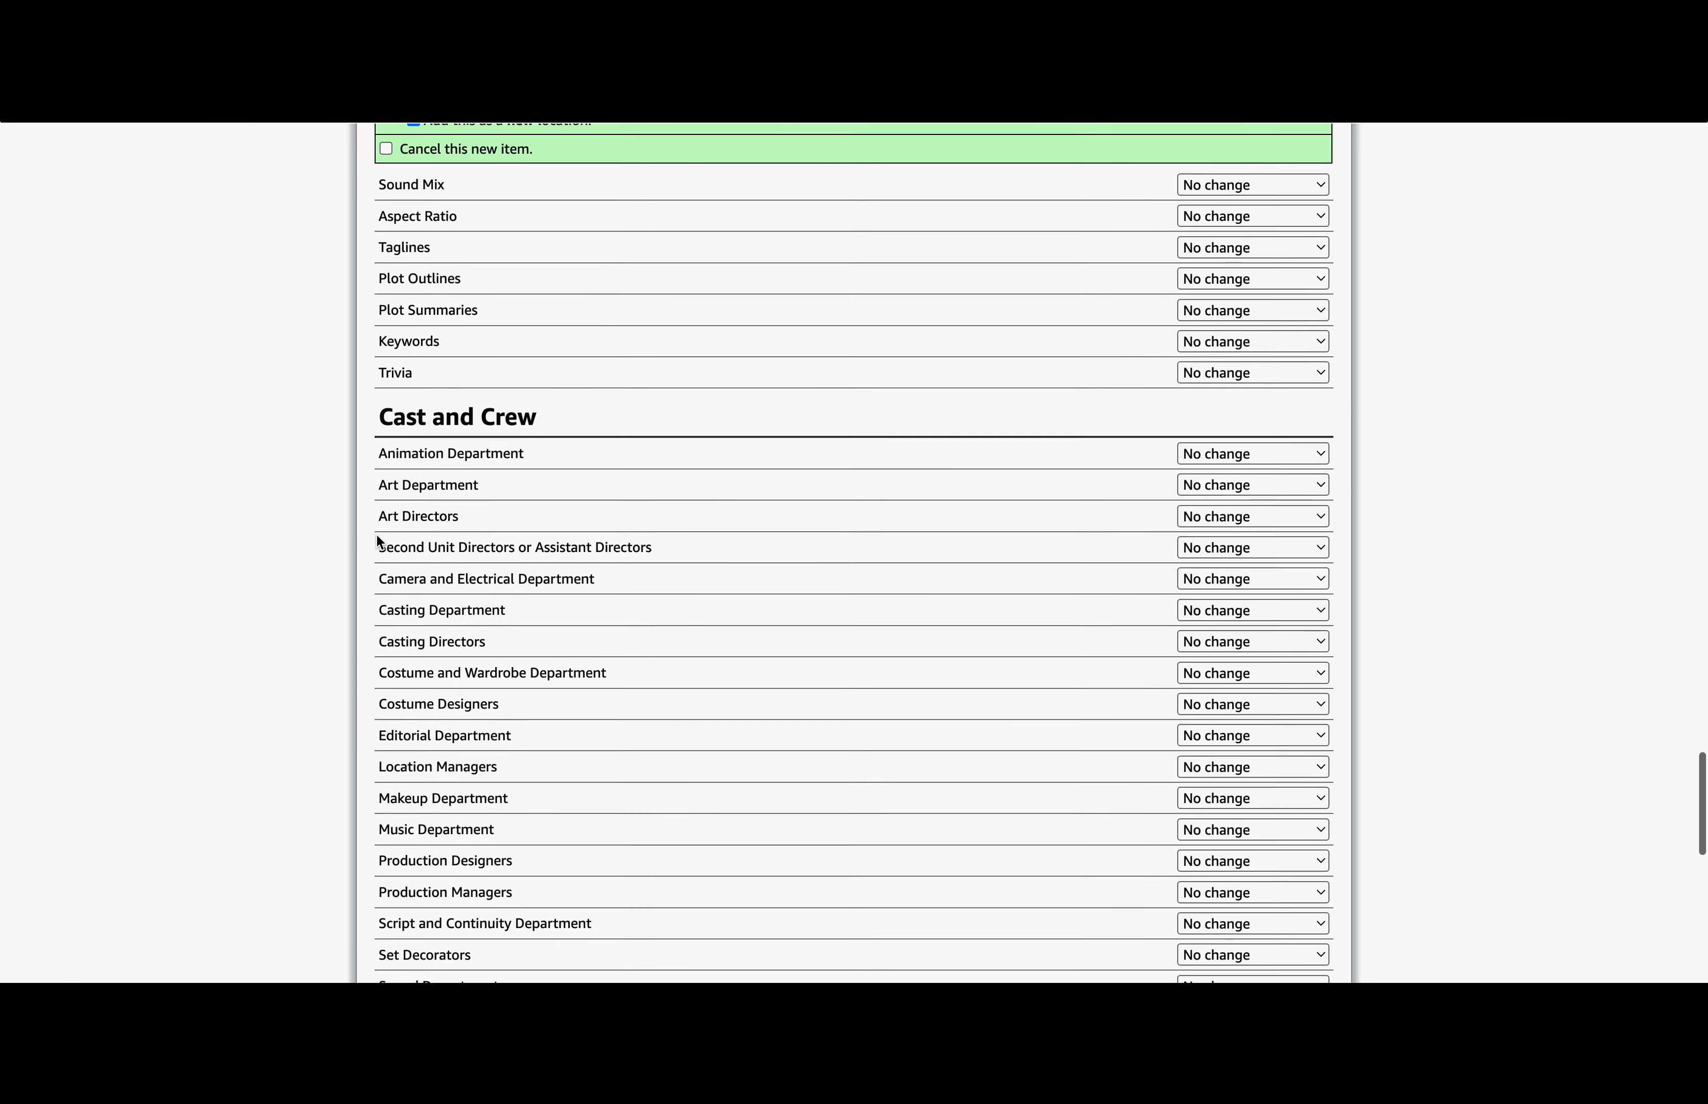
scroll(730, 327, "down", 3)
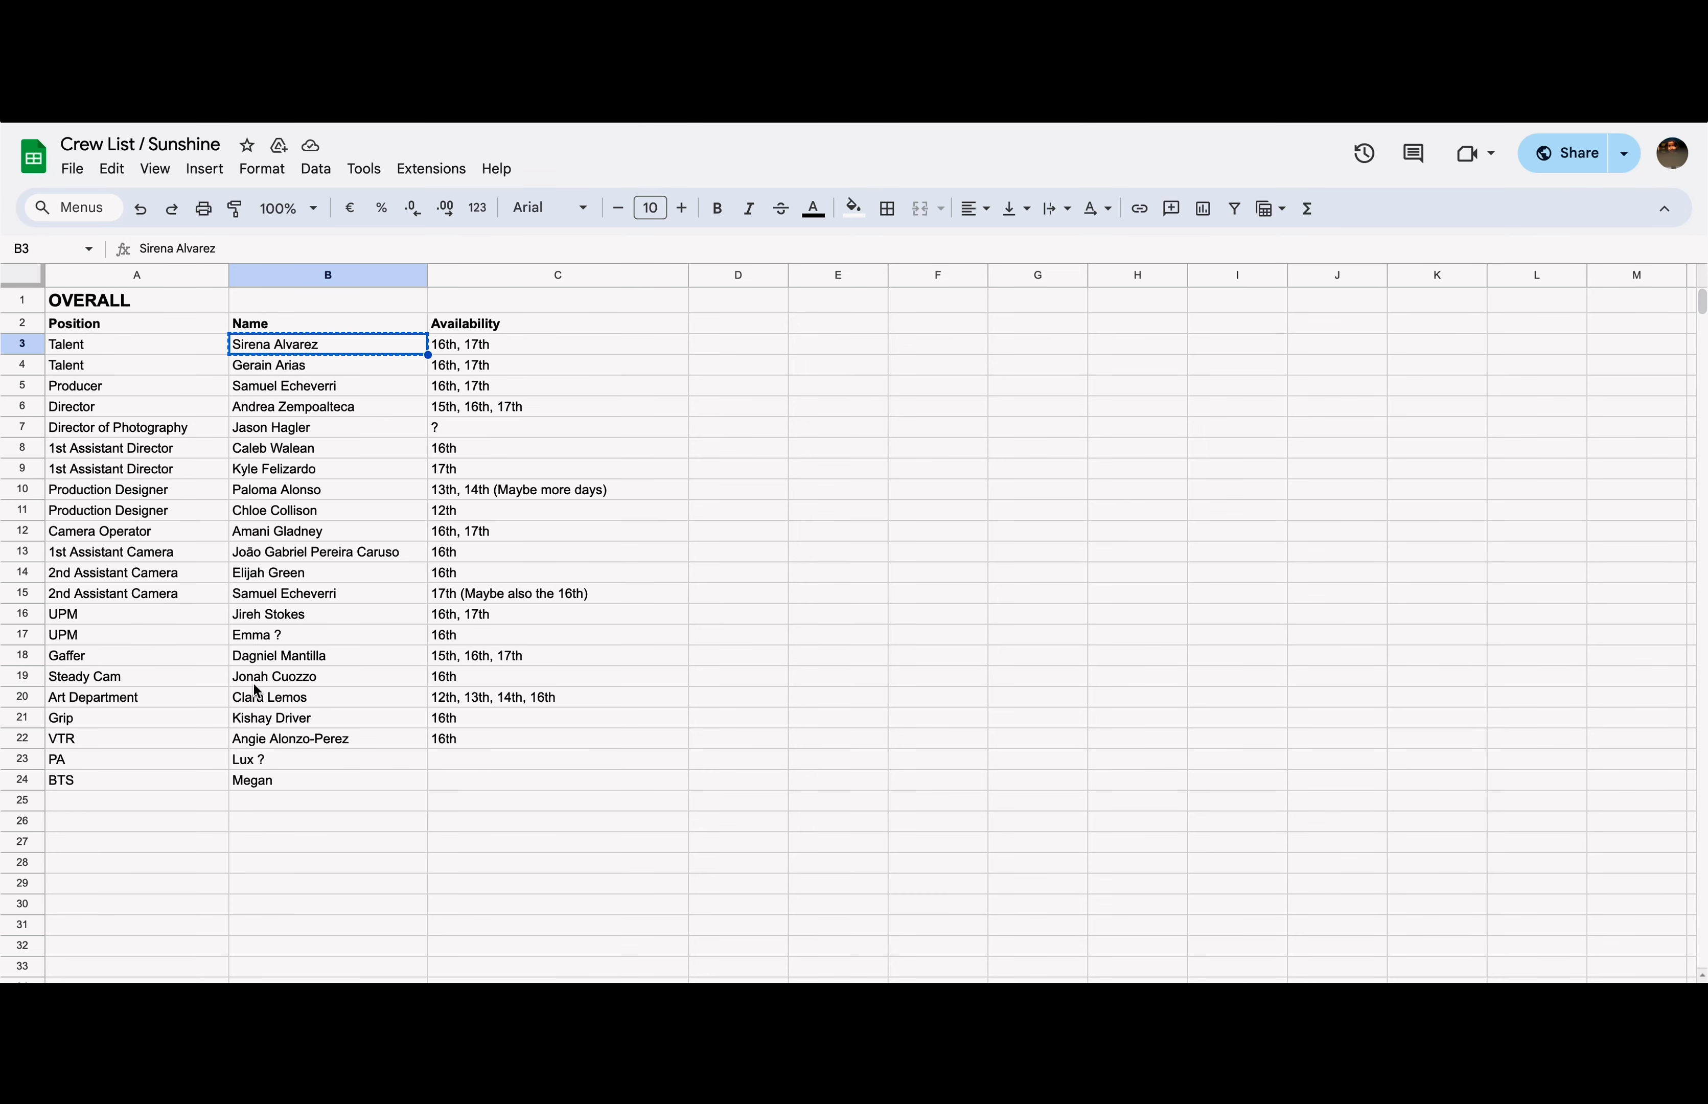
Step: Request 3 Art Department, 2 Second Unit Directors and 10 Camera and Electrical credits
left_click(257, 691)
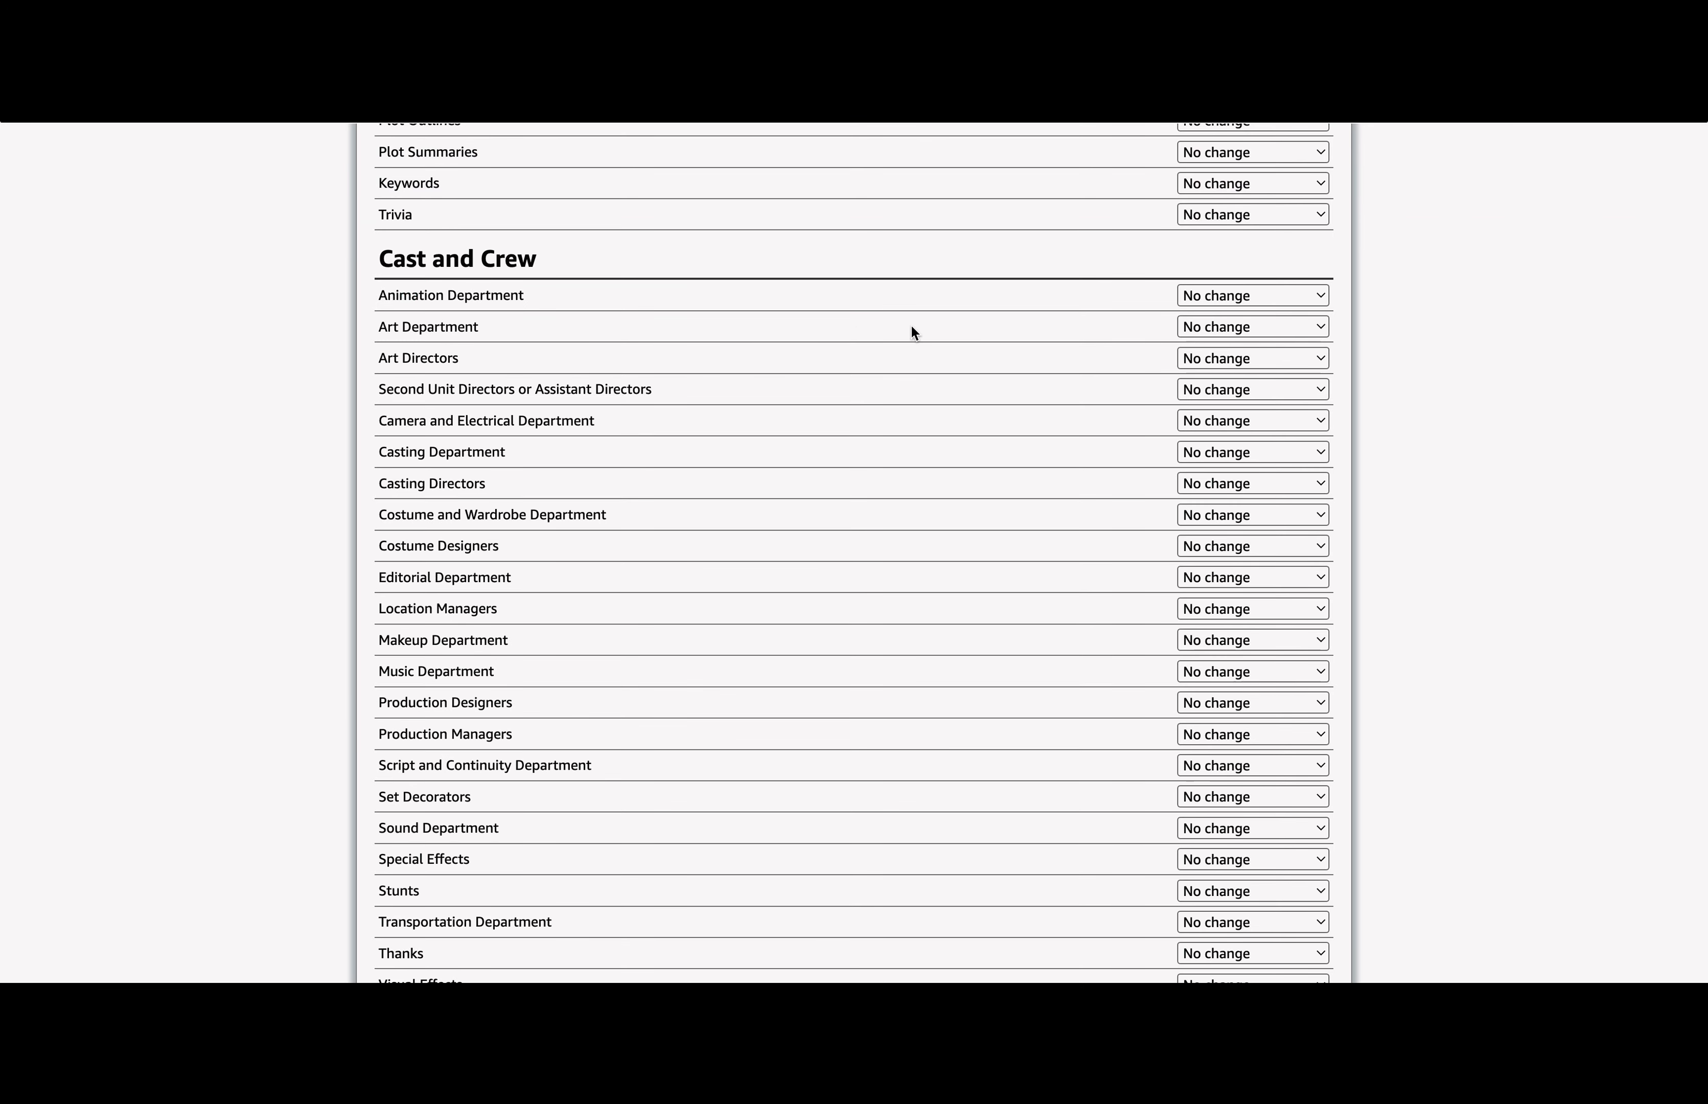
left_click(1253, 326)
left_click(1252, 357)
left_click(1253, 389)
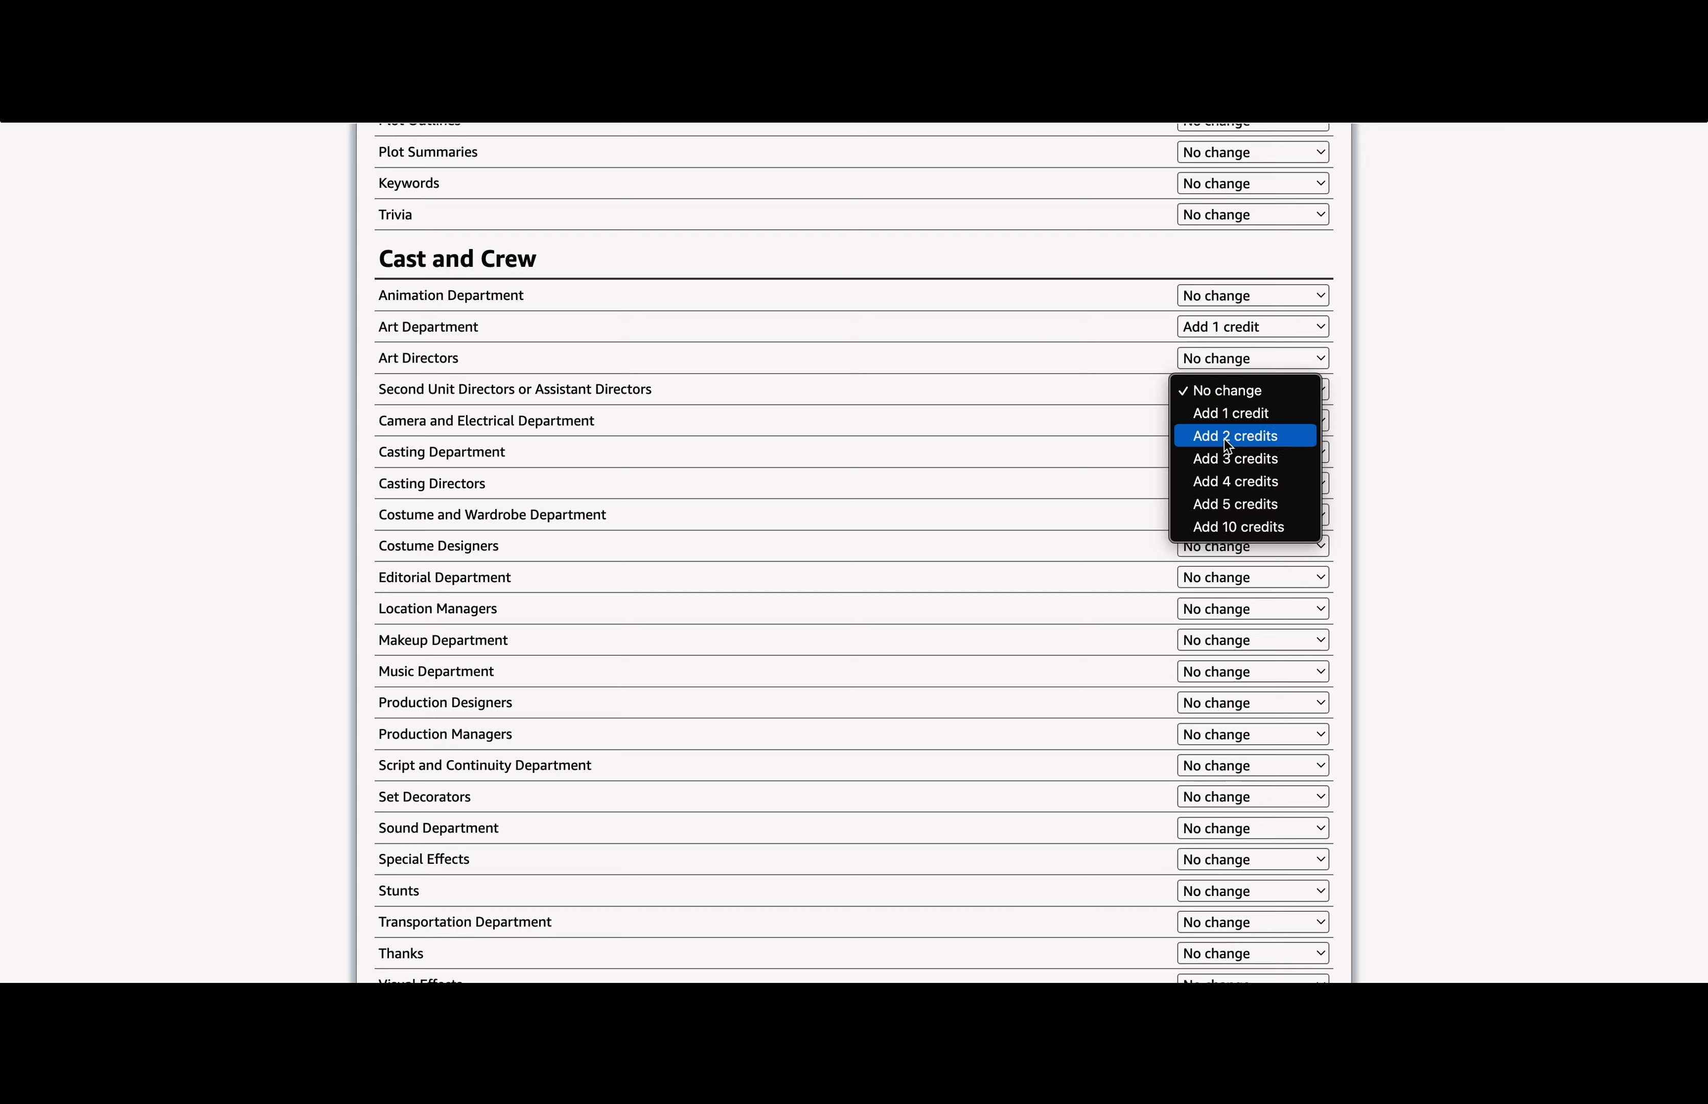
left_click(1223, 440)
left_click(1253, 327)
left_click(1224, 376)
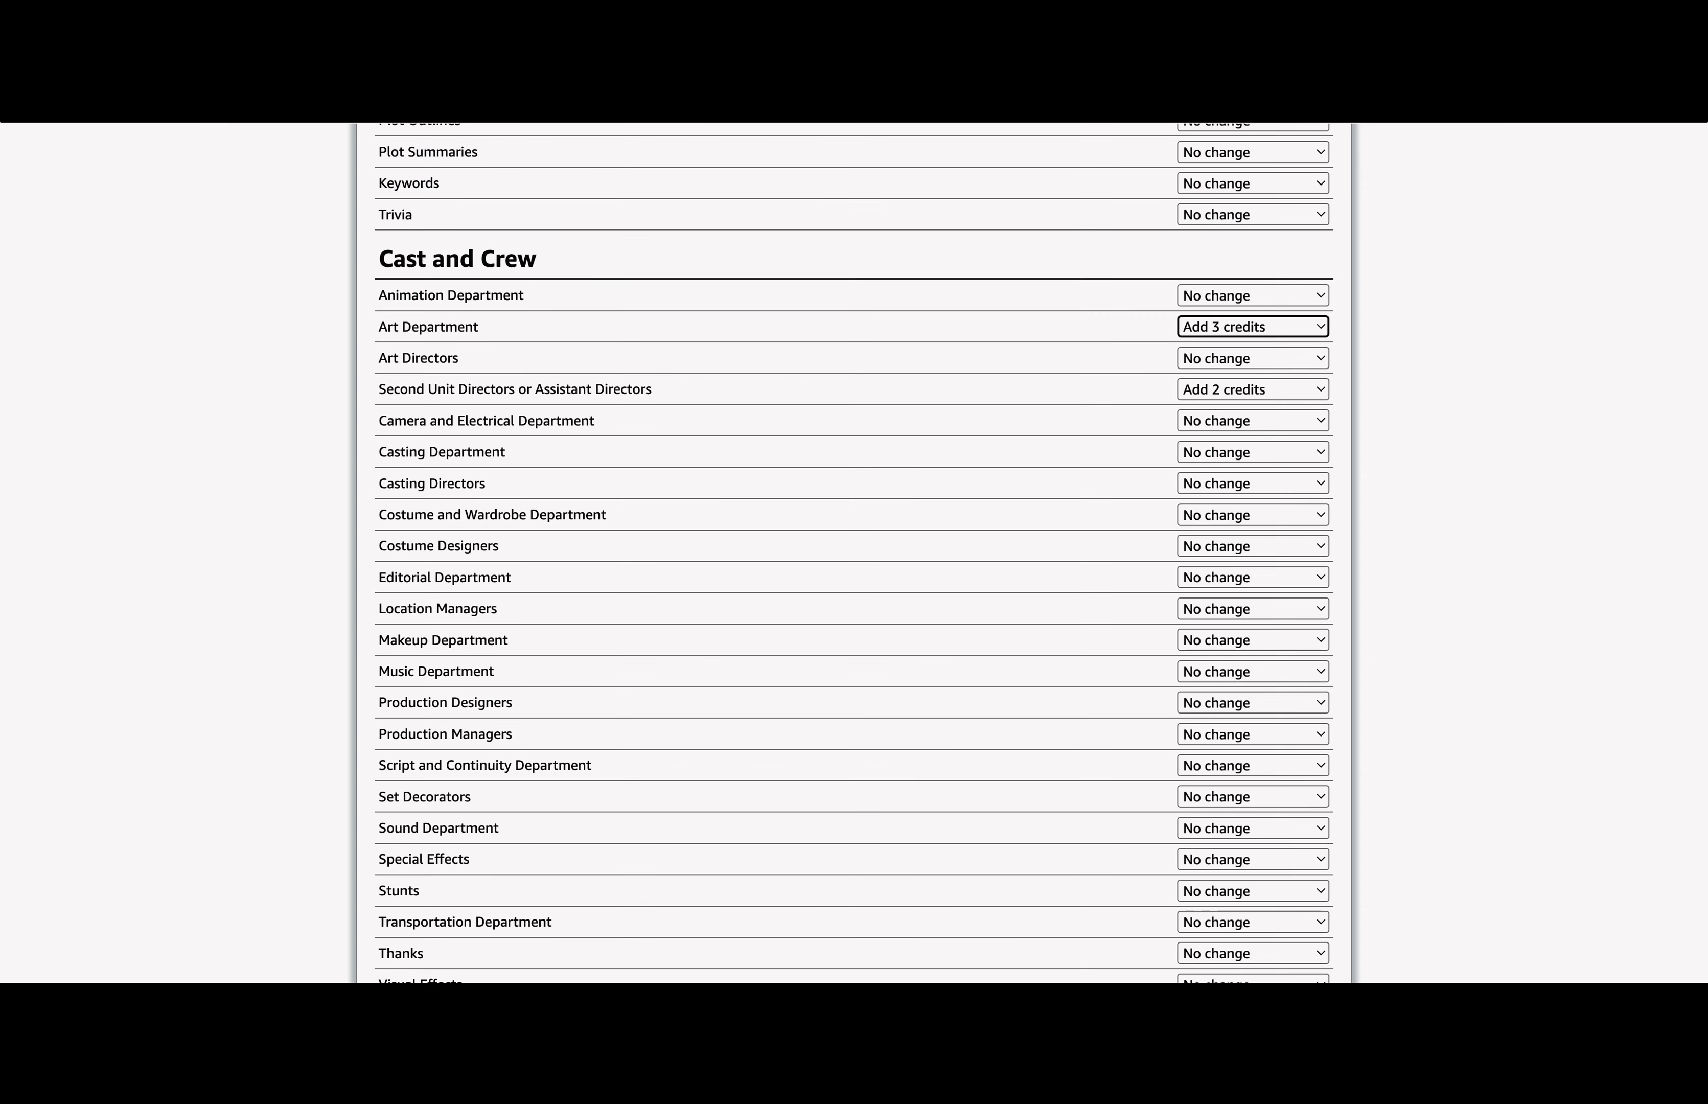
left_click(1253, 420)
left_click(1256, 560)
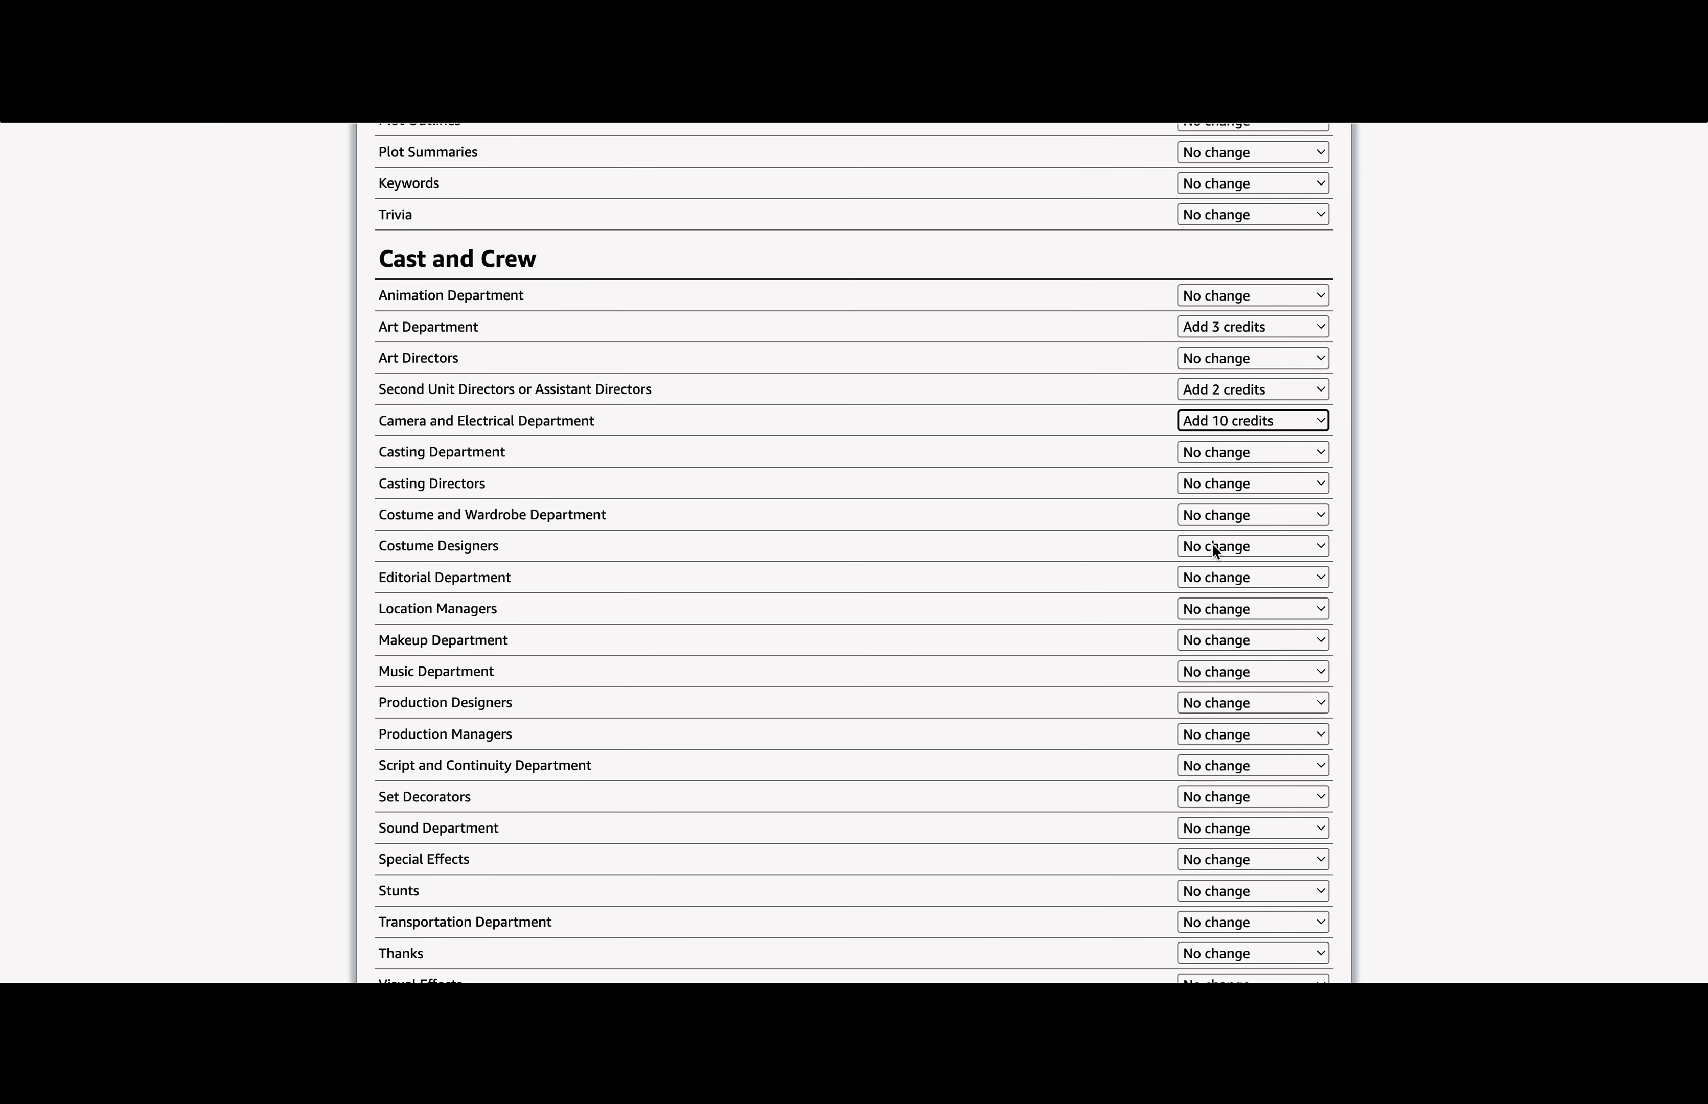
Step: Request 1 Music Department, 2 Production Designers and 2 Production Managers credits
scroll(584, 412, "down", 3)
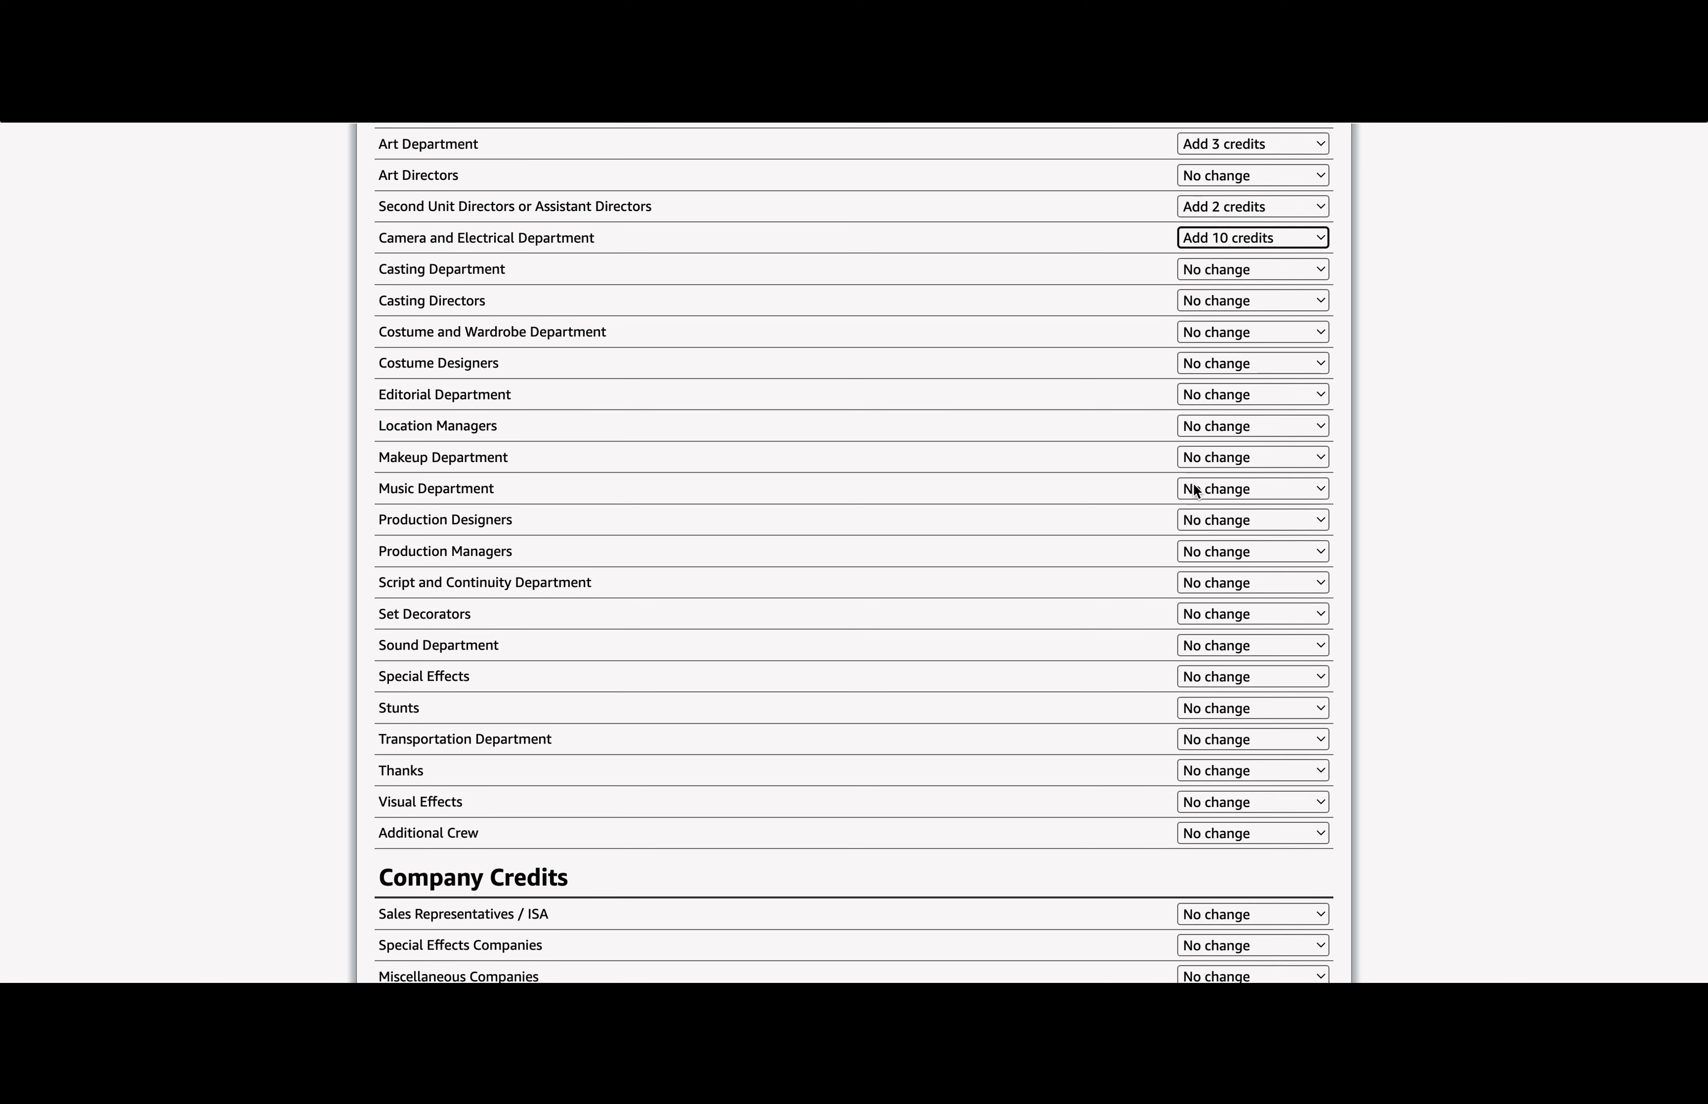
left_click(1193, 488)
left_click(1206, 510)
left_click(1202, 522)
left_click(1210, 488)
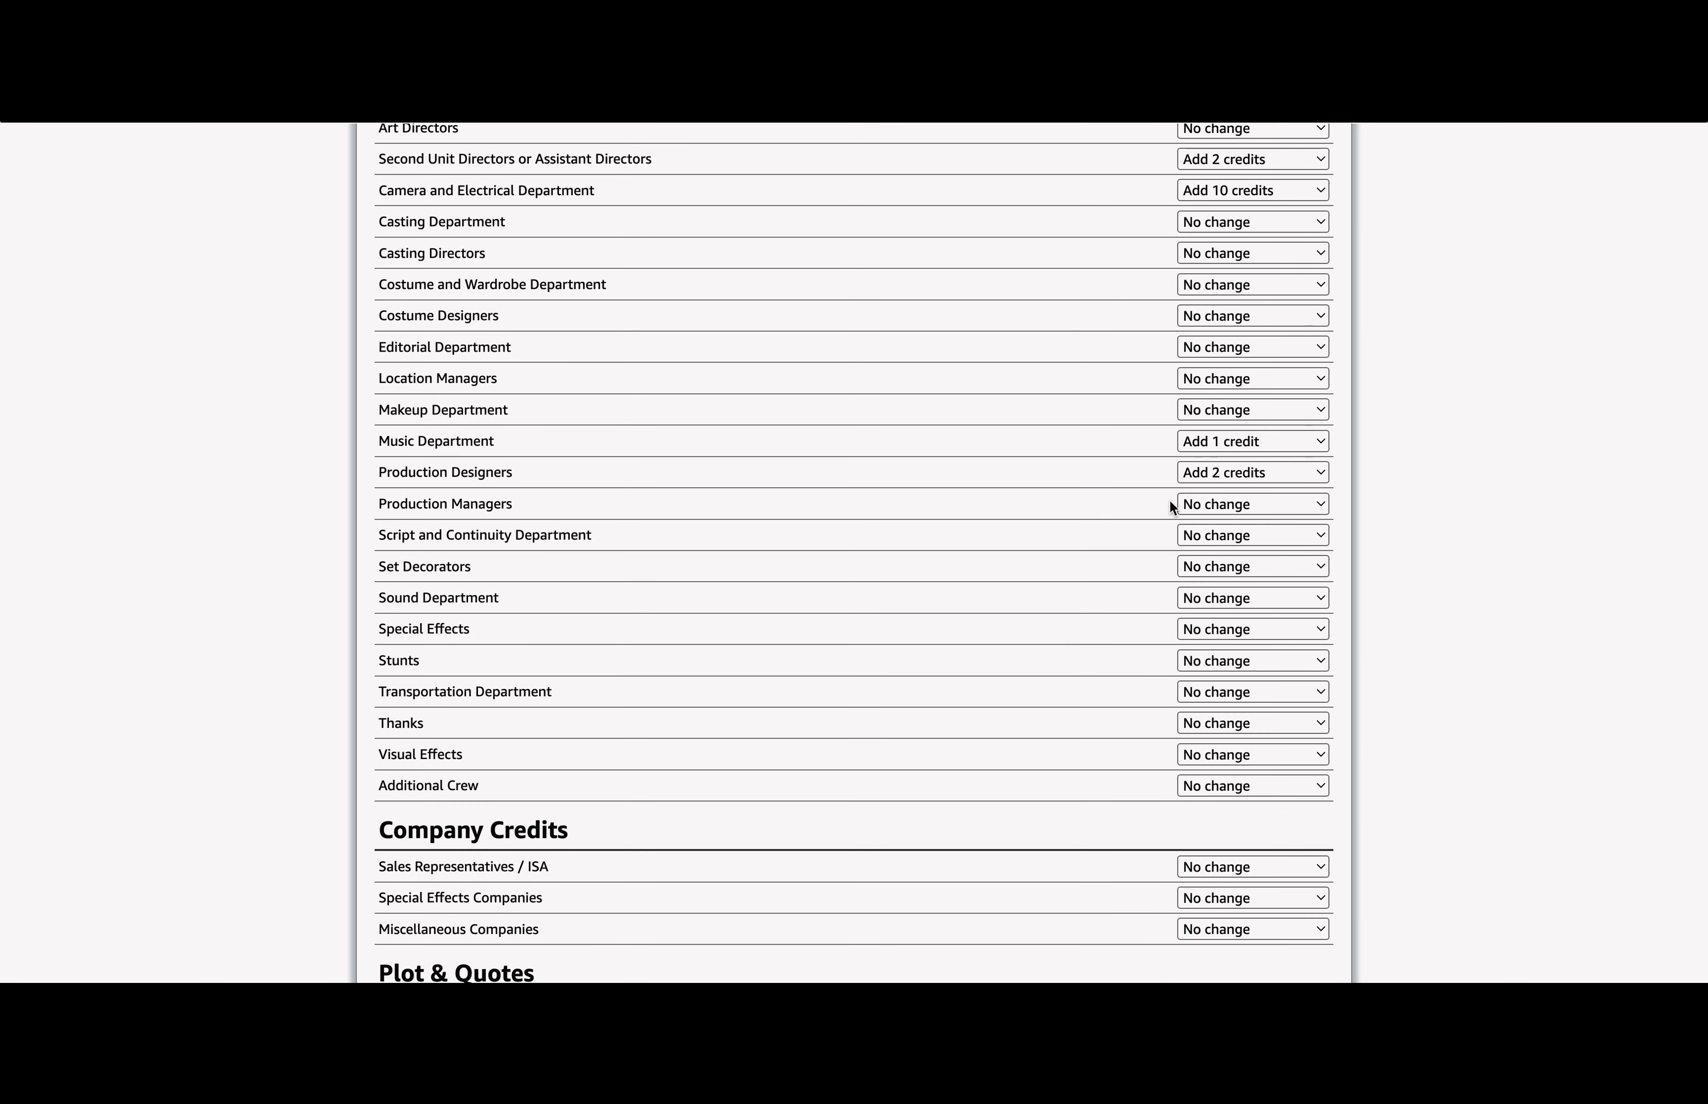
left_click(1177, 505)
left_click(1213, 551)
Step: Request 2 Additional Crew credits, leave Production Dates unchanged, and re-check the updates
scroll(513, 757, "down", 6)
scroll(782, 518, "down", 2)
left_click(1253, 225)
left_click(1222, 275)
scroll(944, 506, "down", 1)
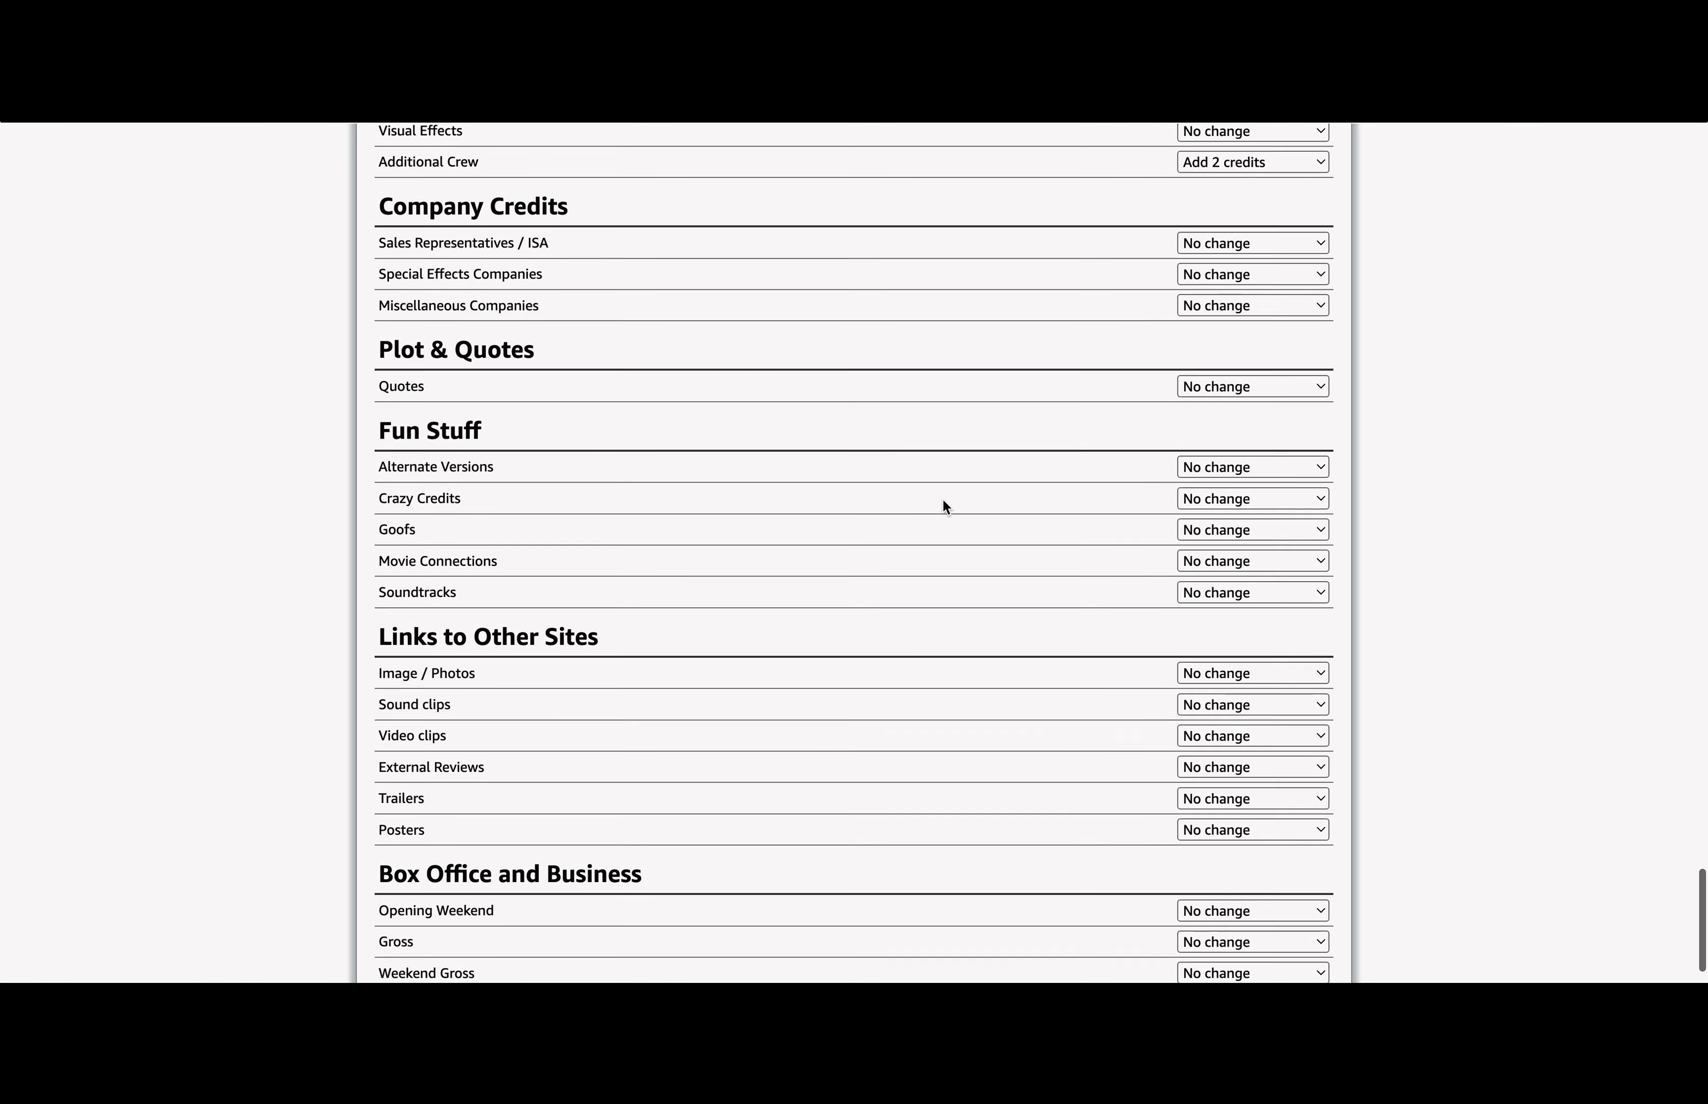
scroll(490, 448, "down", 5)
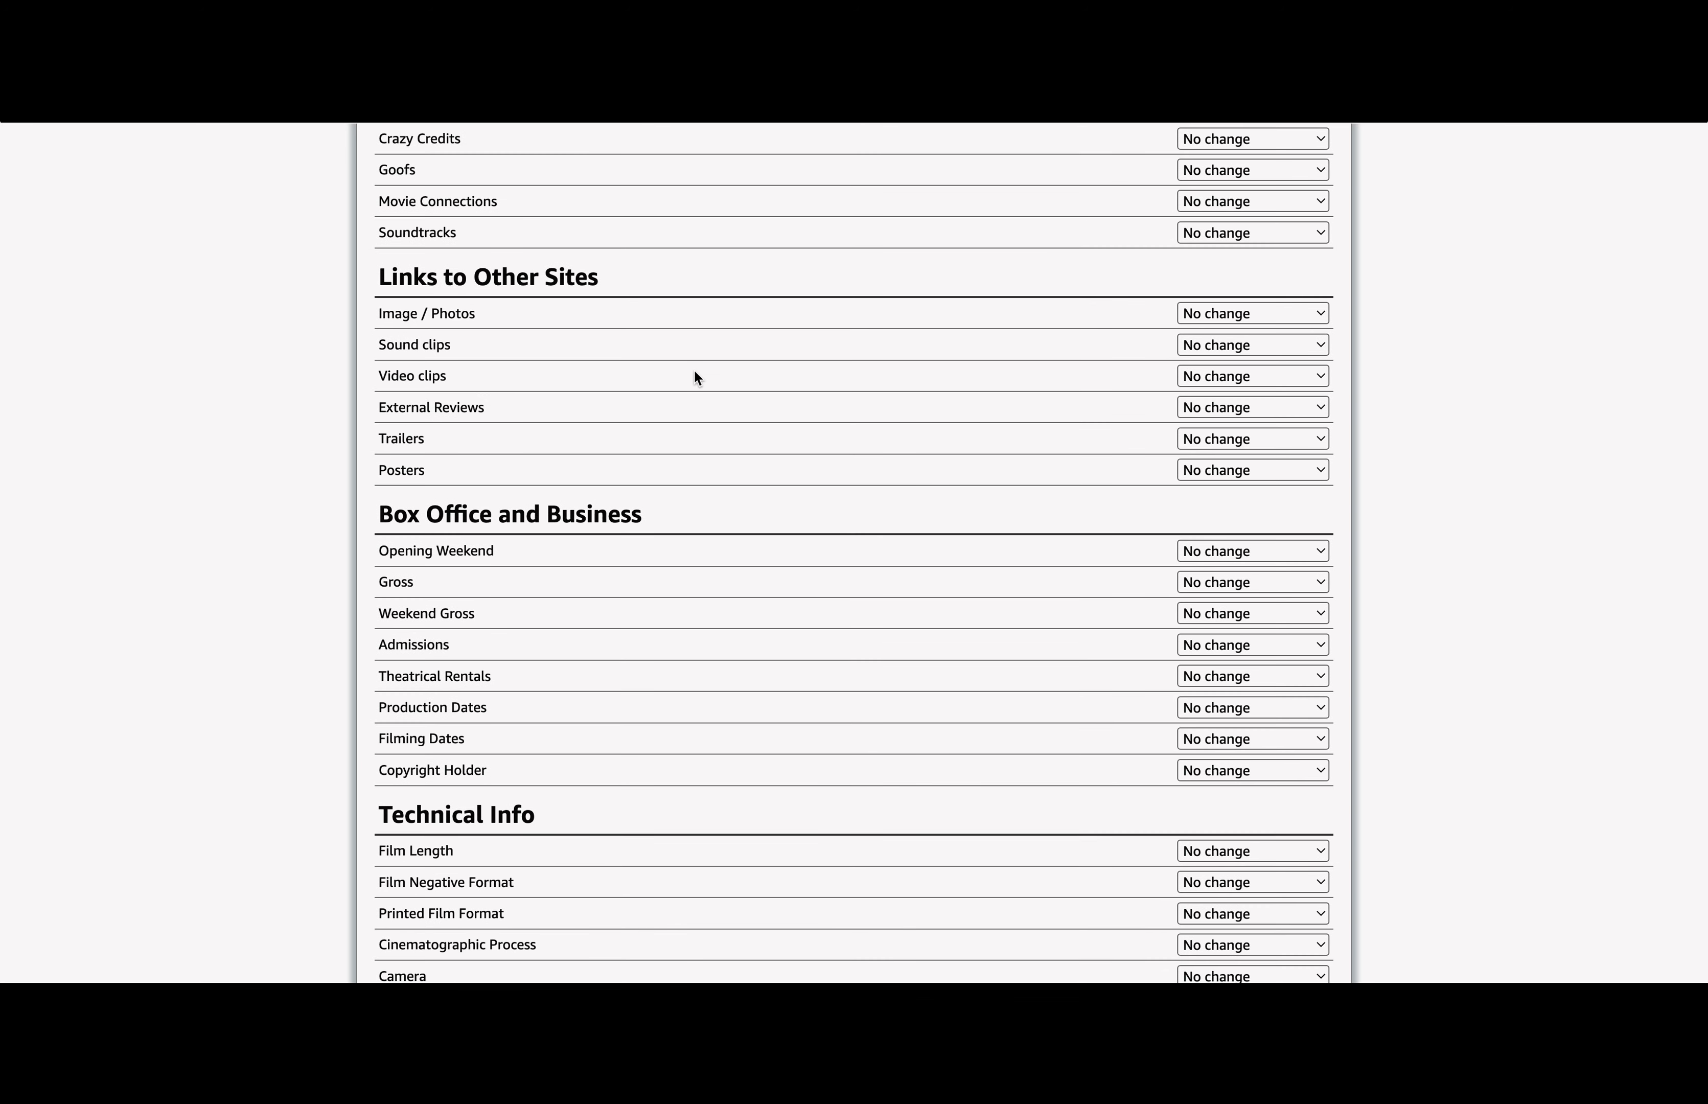
scroll(694, 371, "down", 4)
scroll(495, 371, "down", 1)
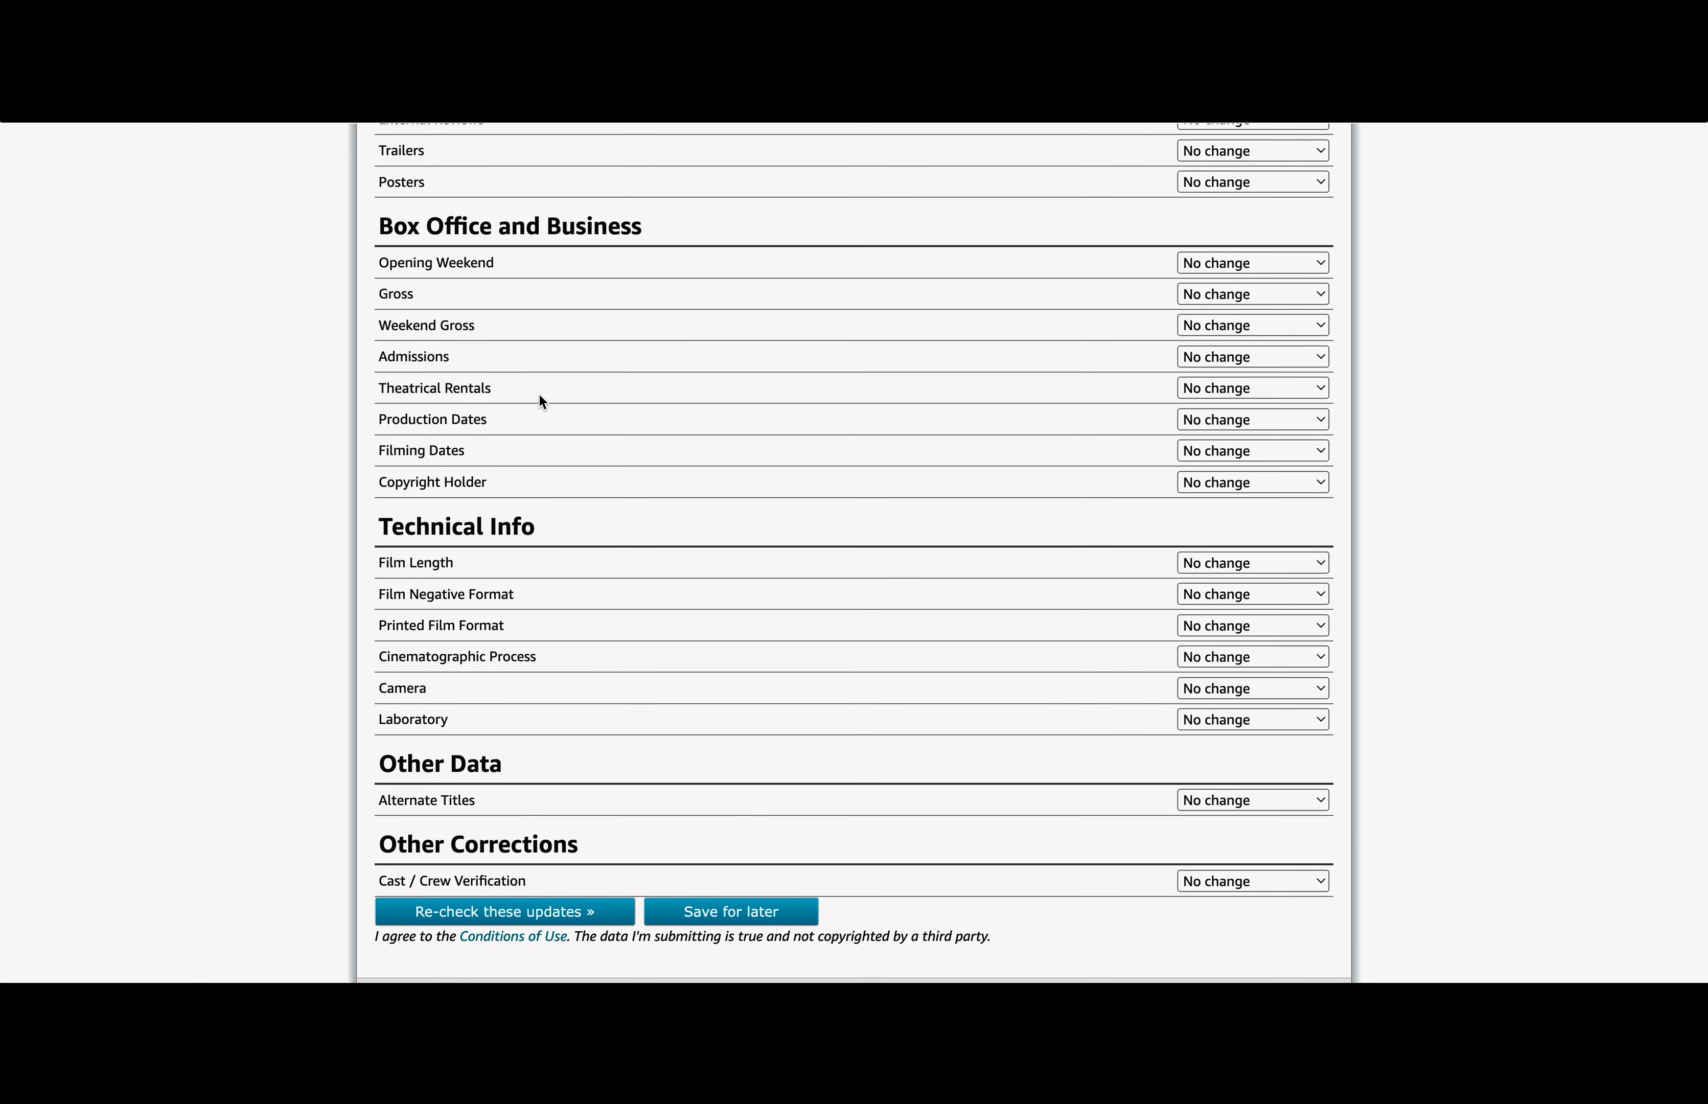
left_click(1221, 420)
left_click(1221, 421)
left_click(538, 912)
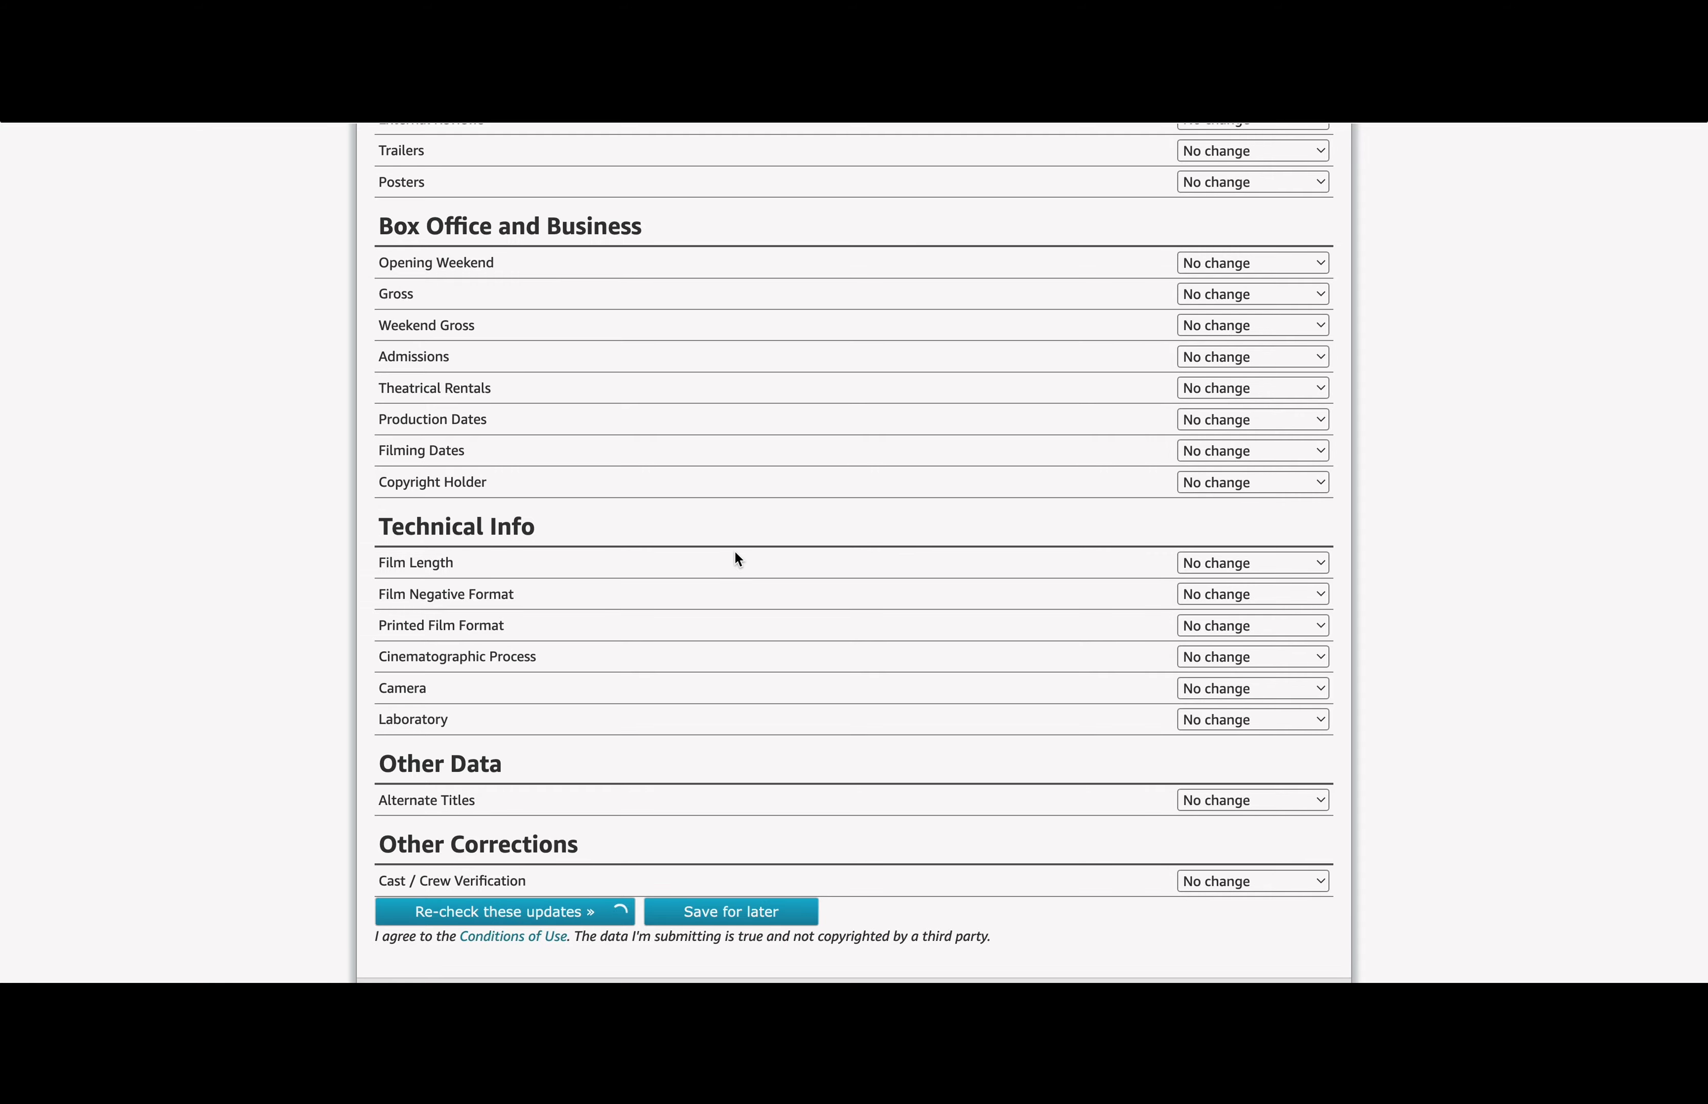
Step: Enter the Art Department crew member's name and pick the matching person and occupation
scroll(735, 553, "down", 15)
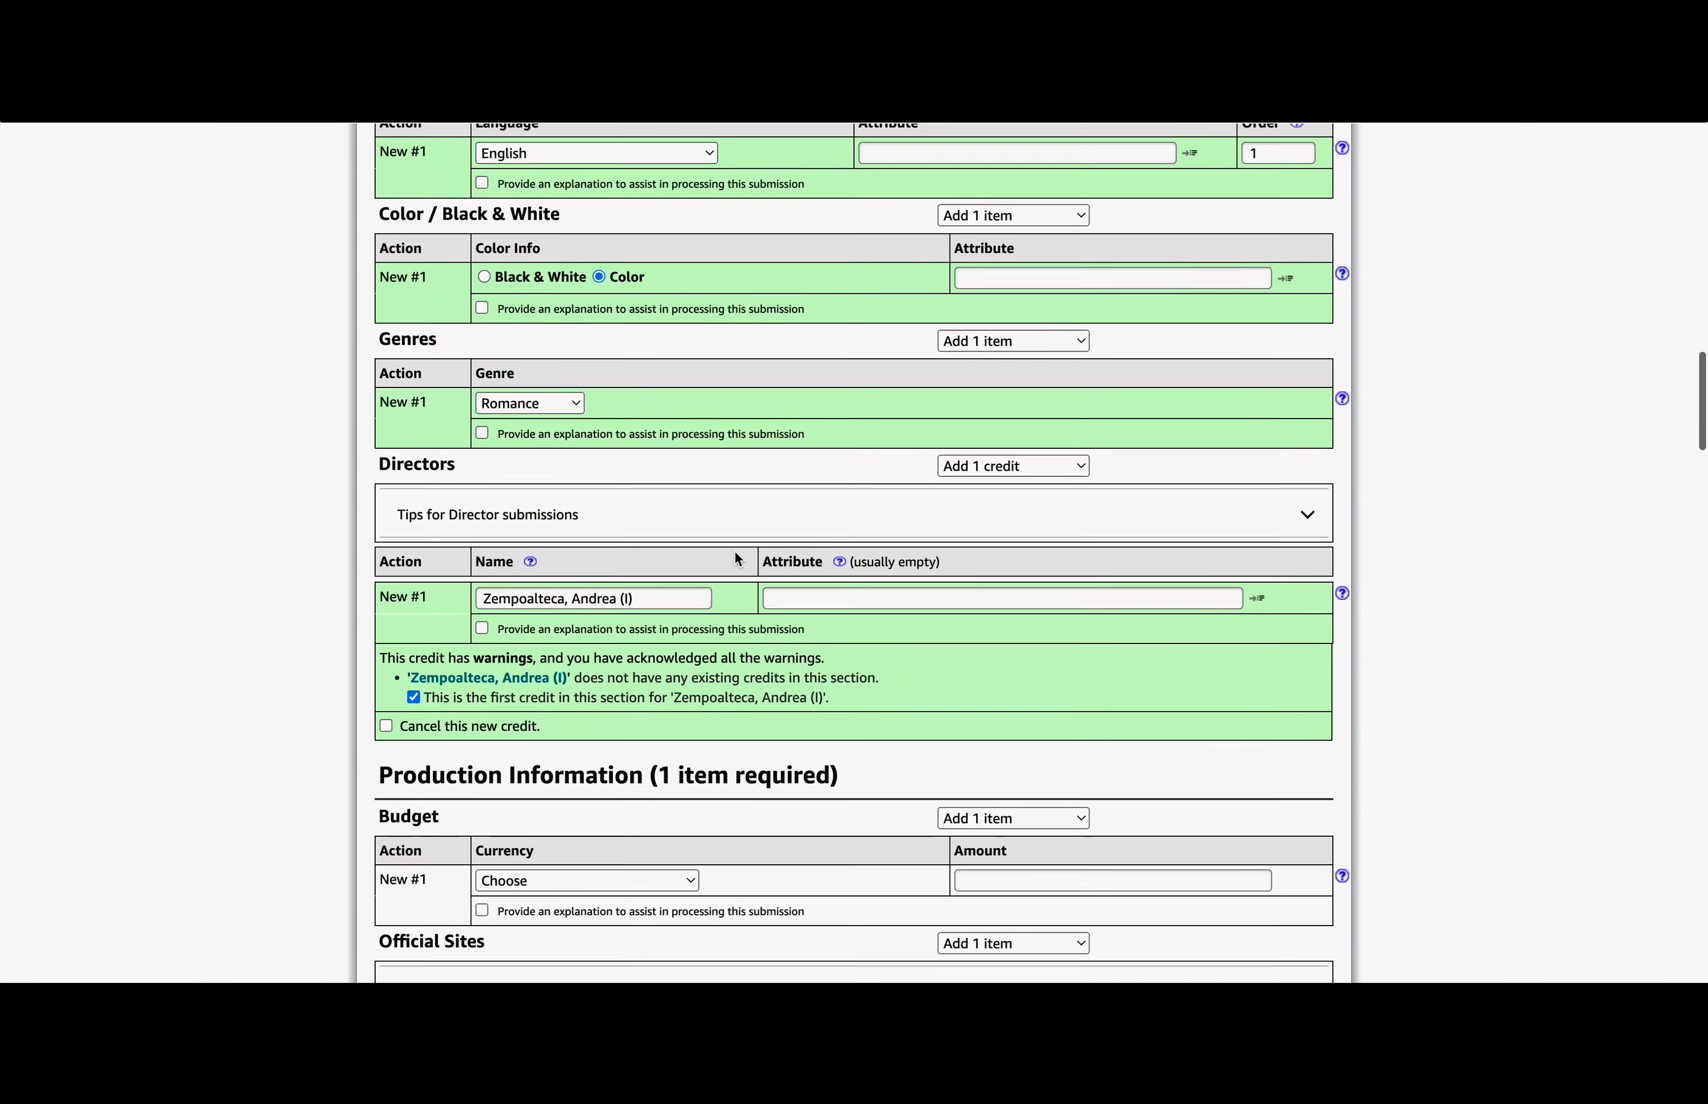
scroll(738, 559, "down", 20)
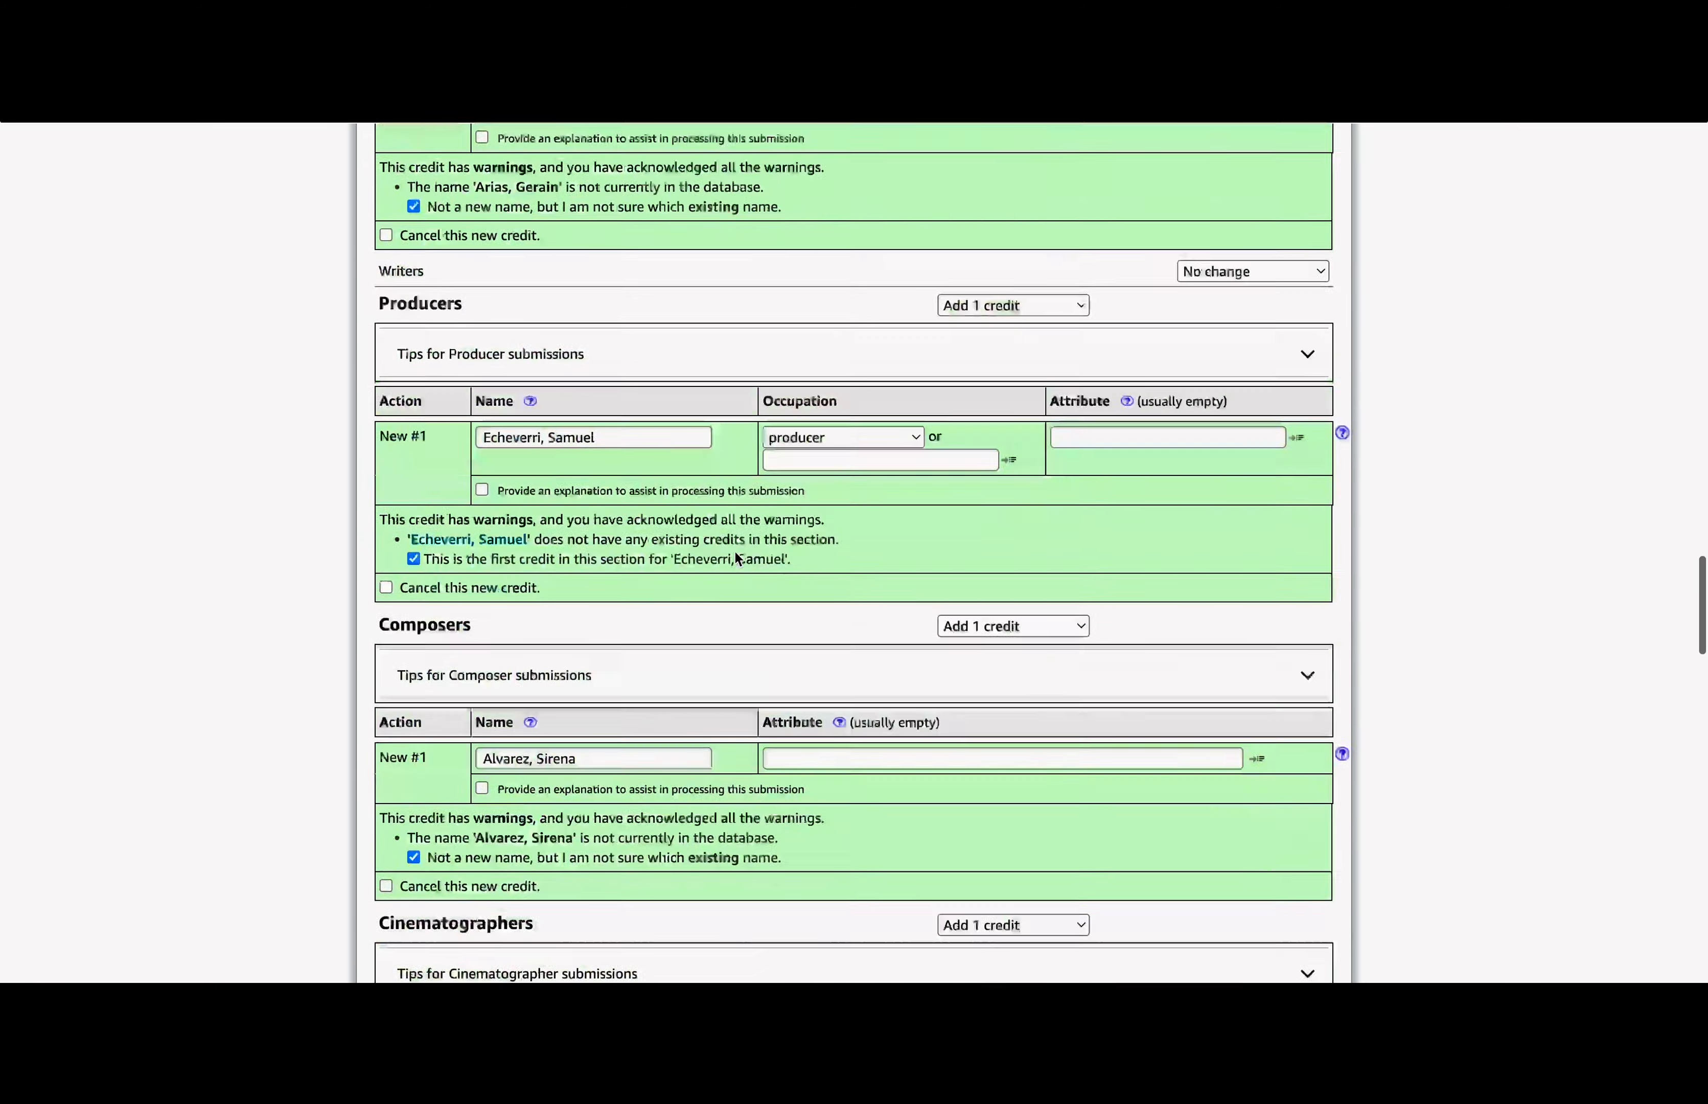
scroll(737, 559, "down", 20)
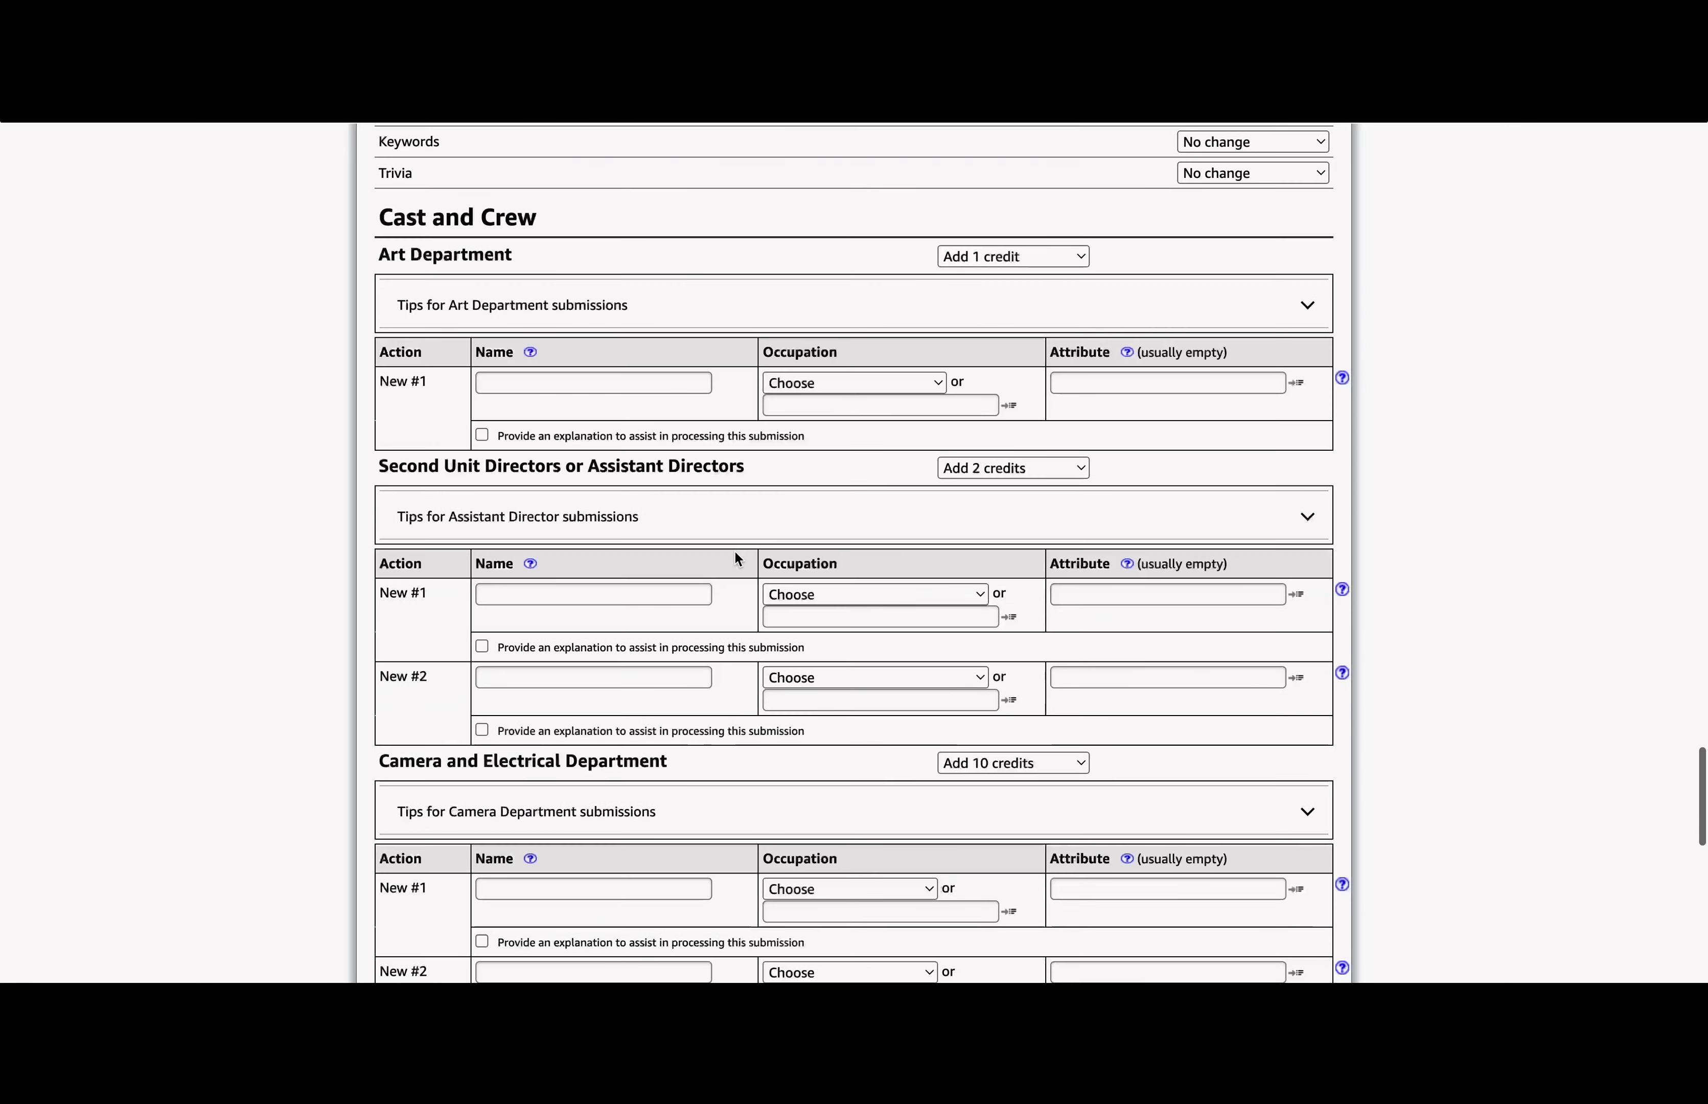
scroll(735, 553, "up", 1)
left_click(573, 408)
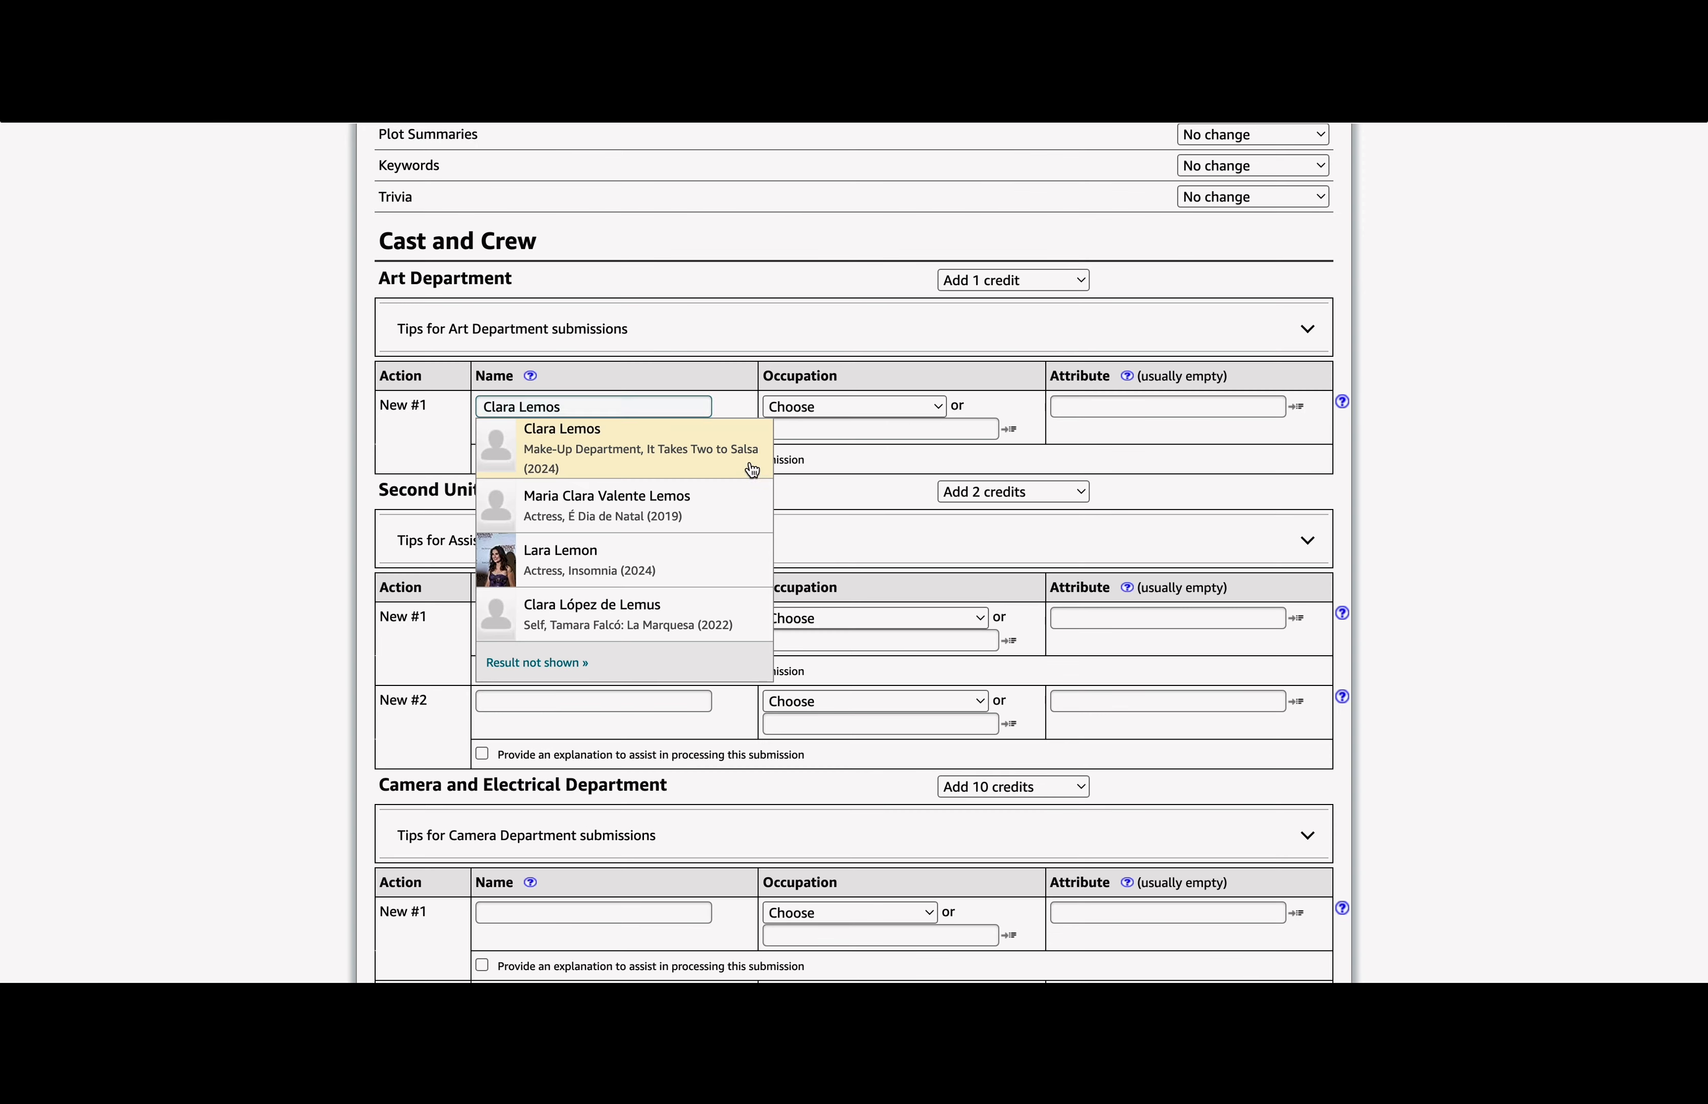
left_click(751, 471)
left_click(859, 402)
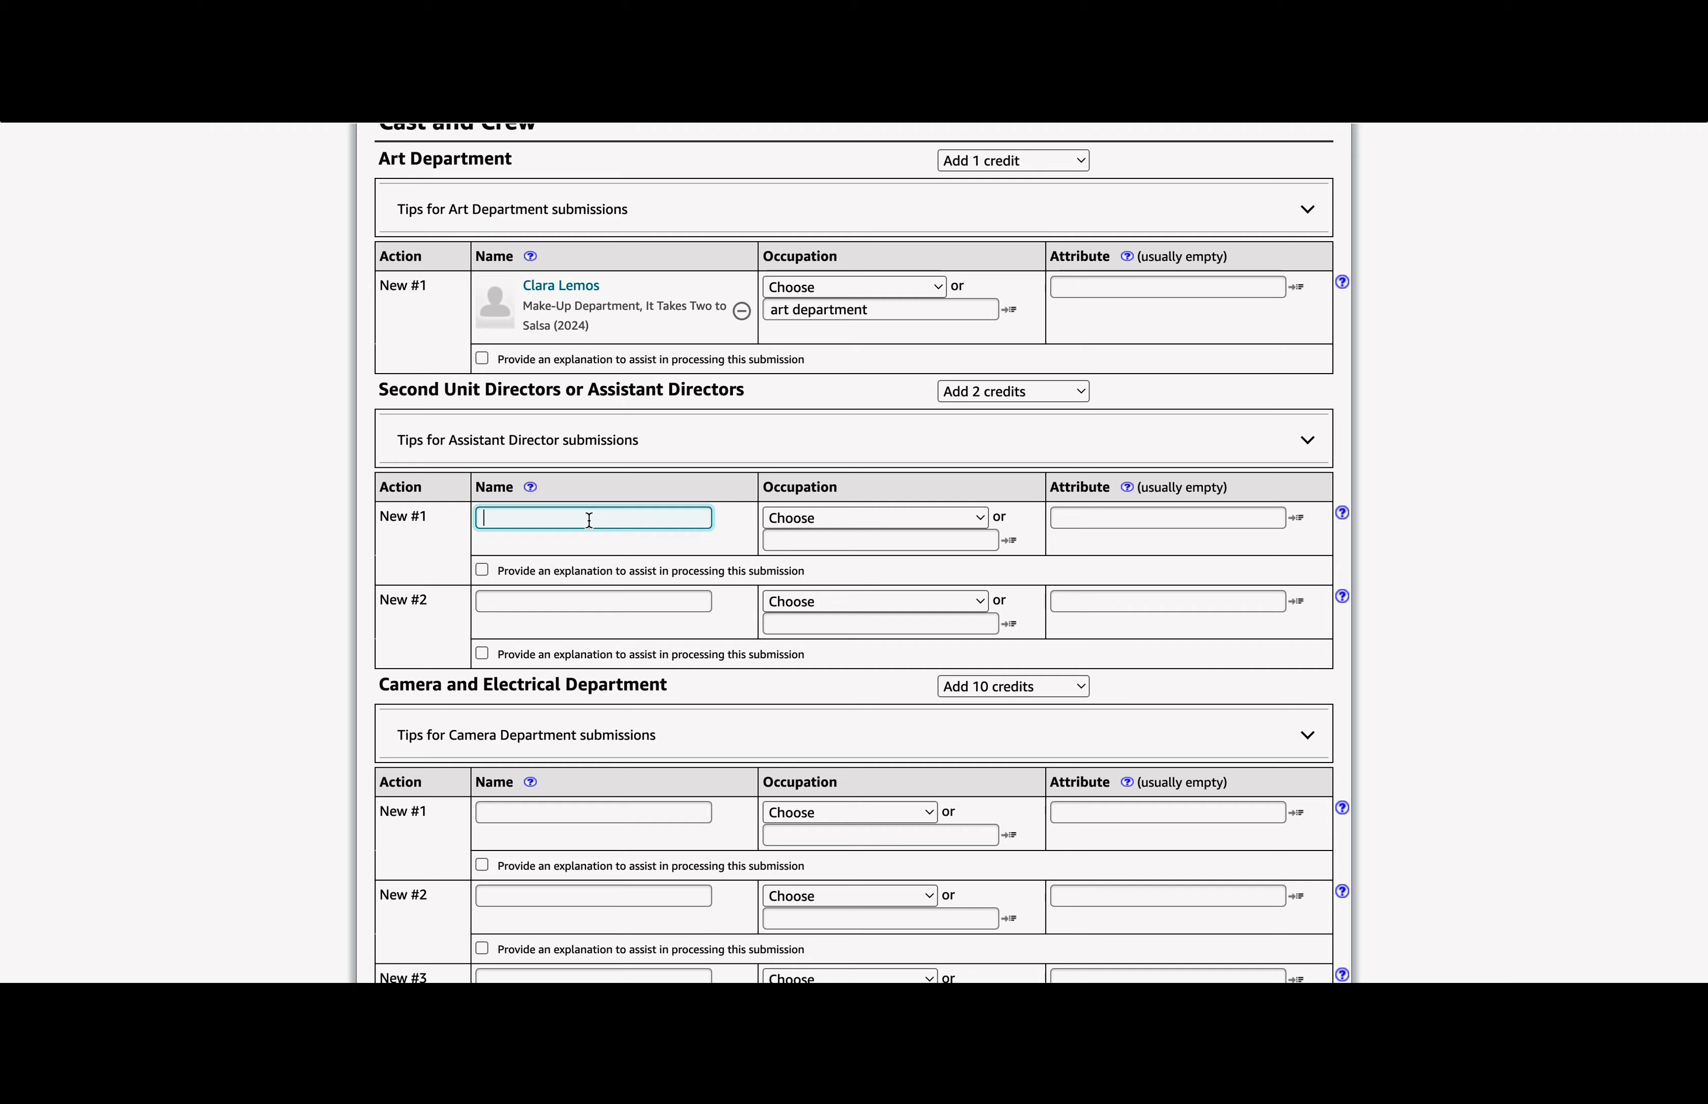
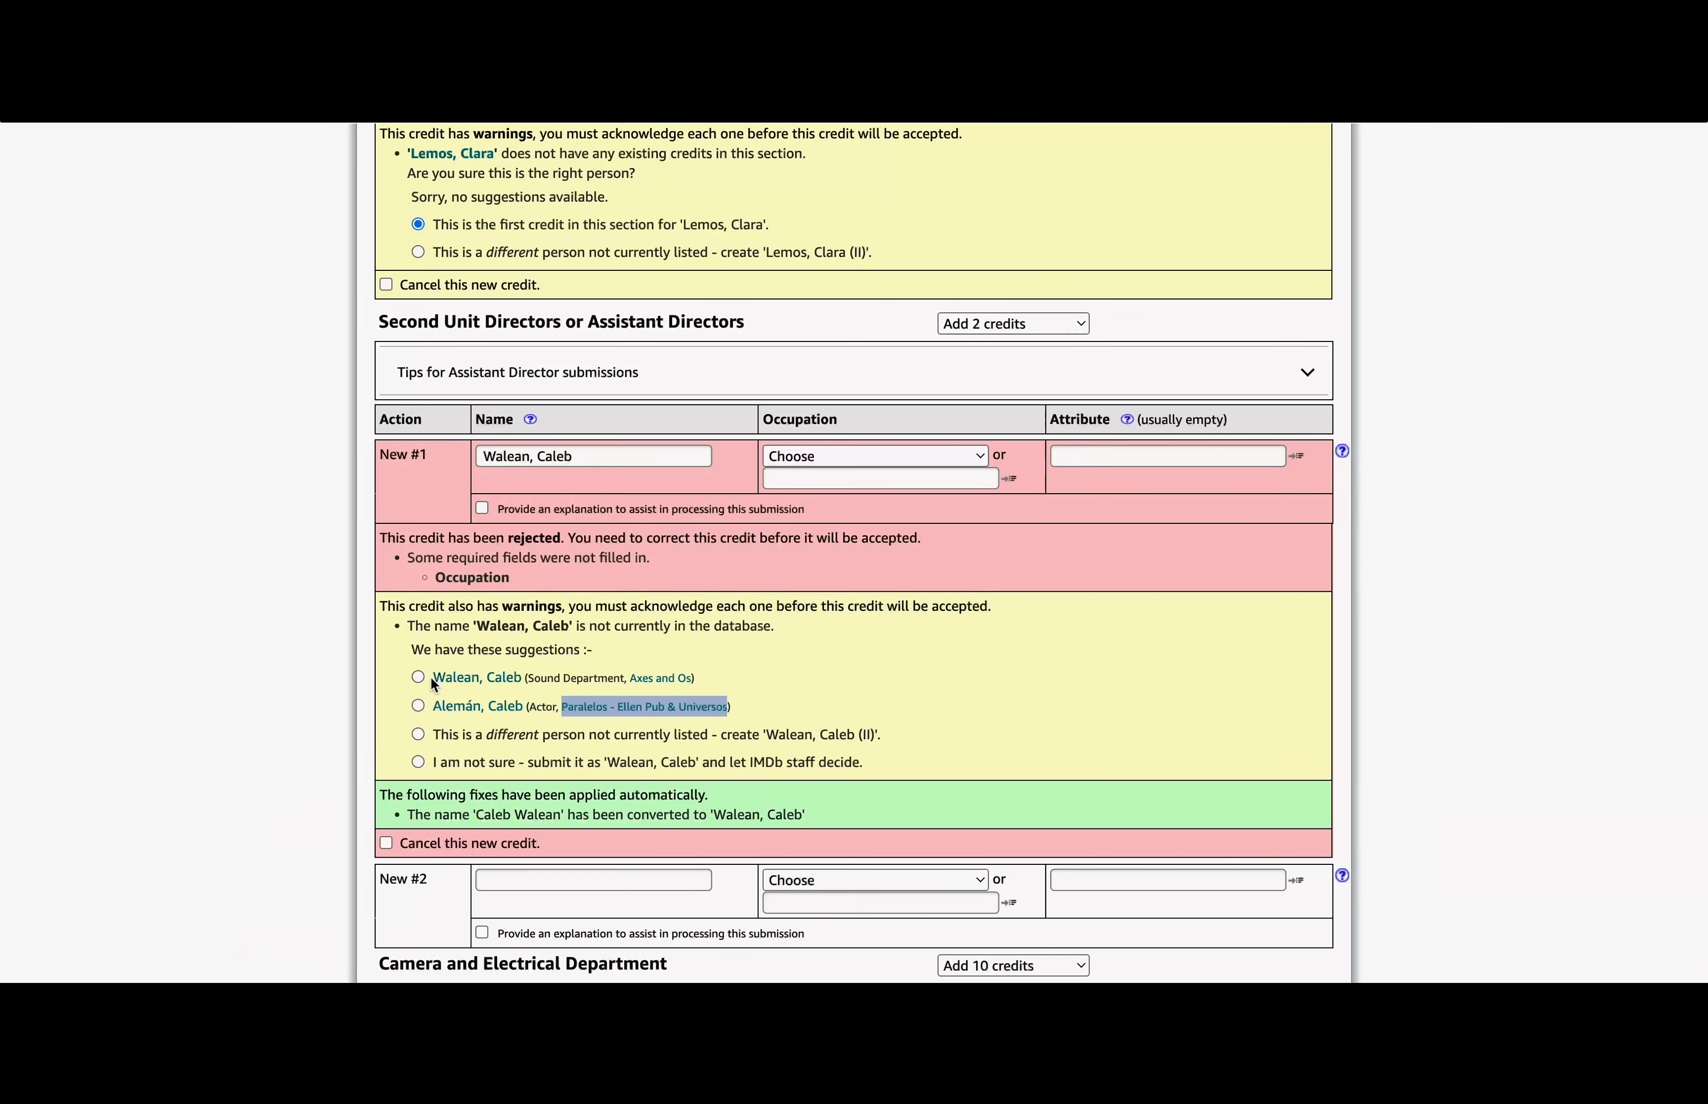
left_click(422, 675)
Step: Accept the suggested person for assistant director #2 and set them as first assistant director
scroll(854, 503, "down", 3)
left_click(591, 678)
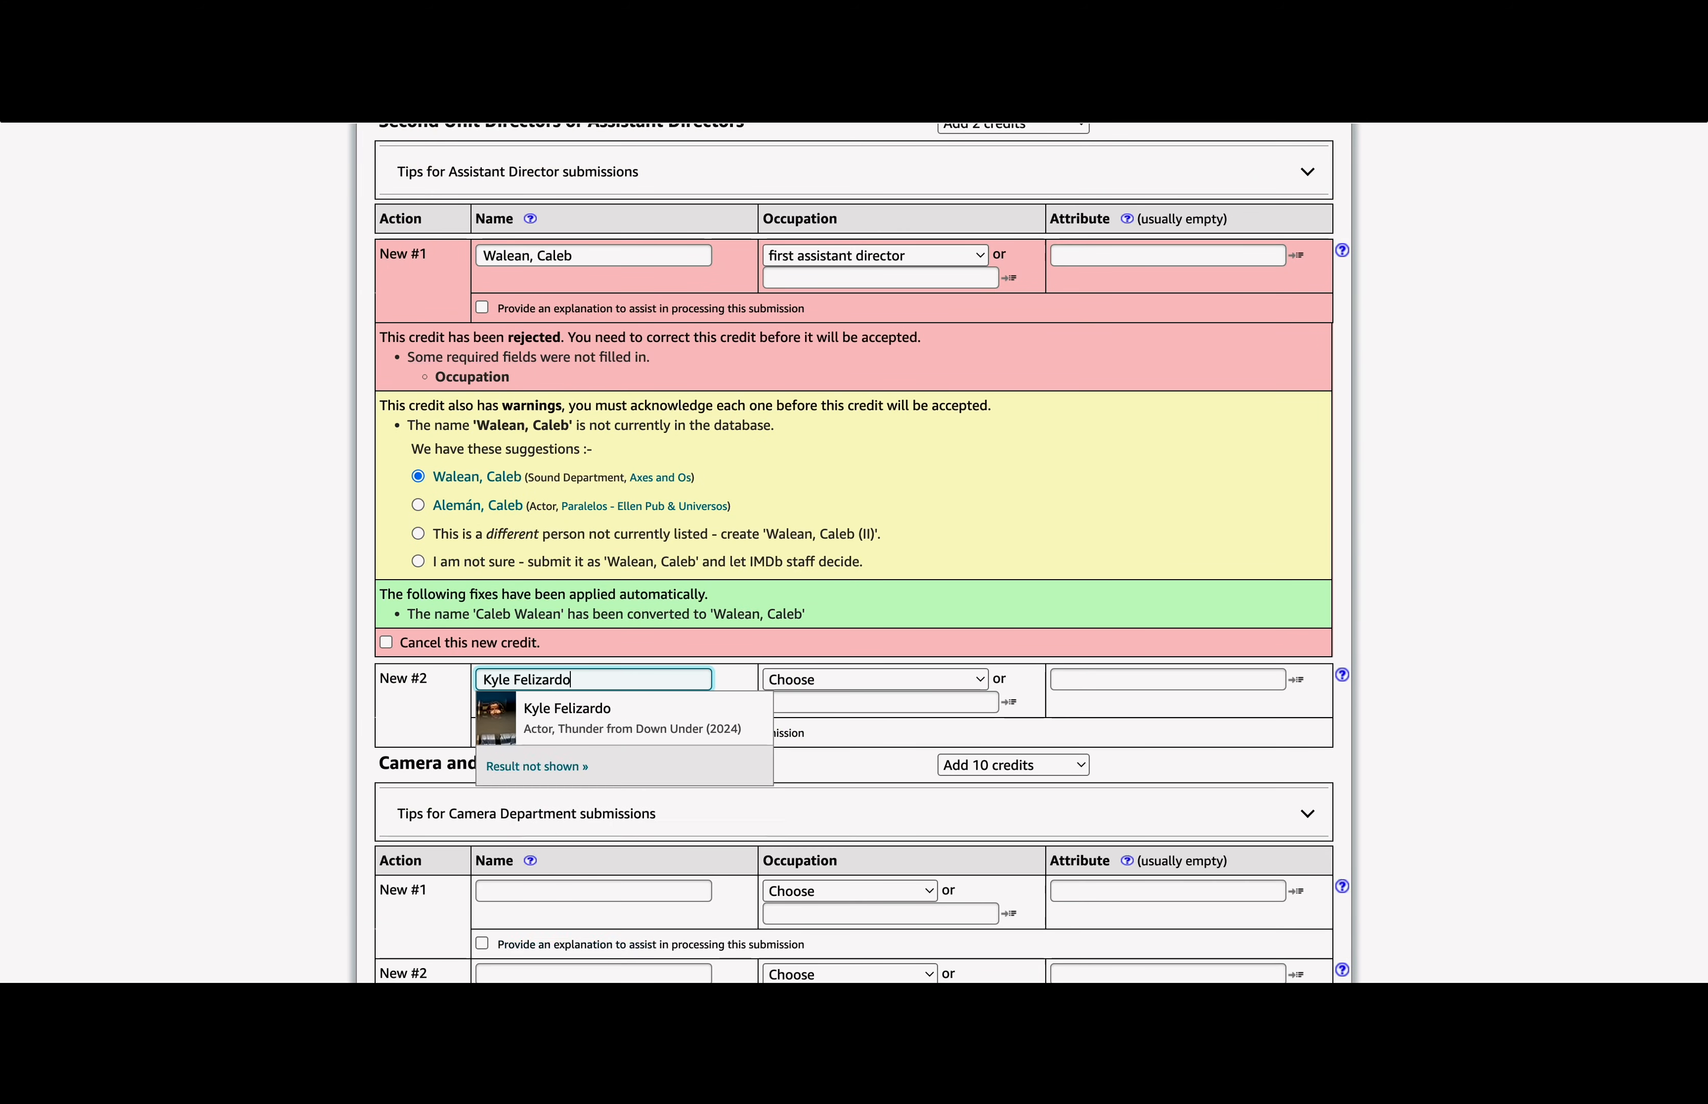
left_click(572, 713)
left_click(825, 680)
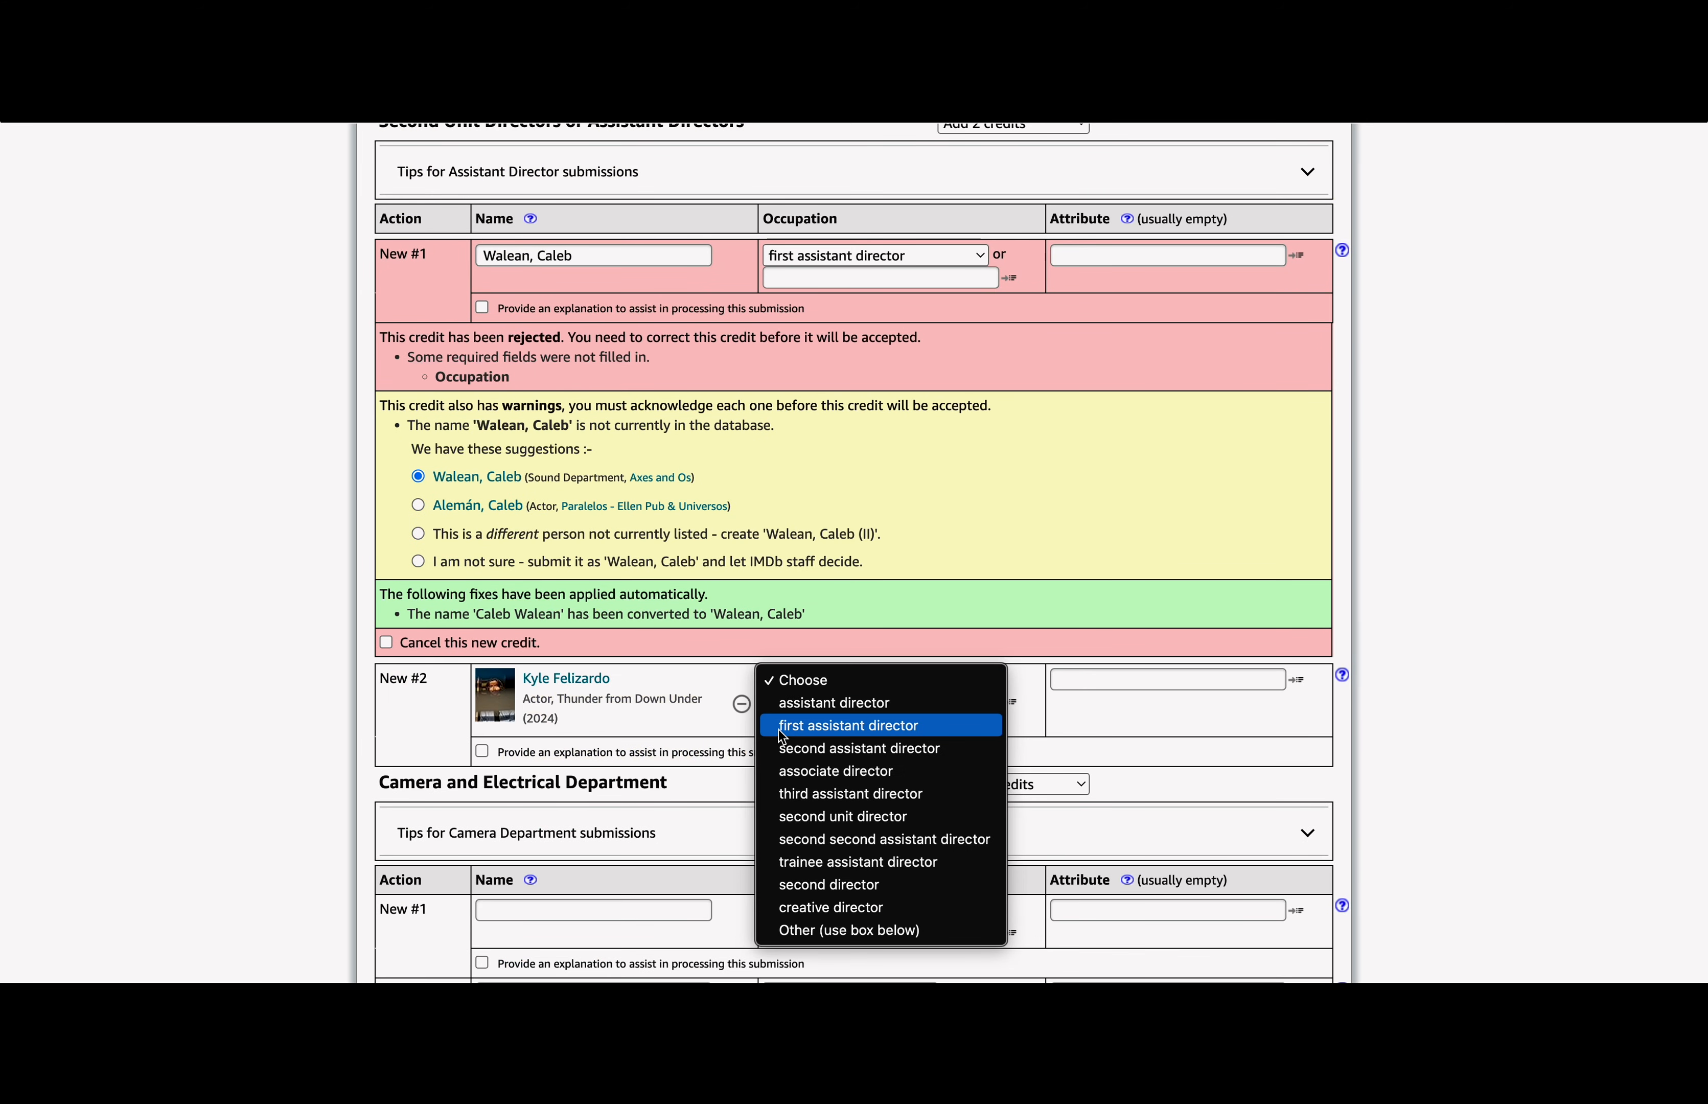
left_click(778, 725)
Step: Paste names into the camera credit rows and make camera credit #4 a second assistant camera
scroll(948, 622, "down", 3)
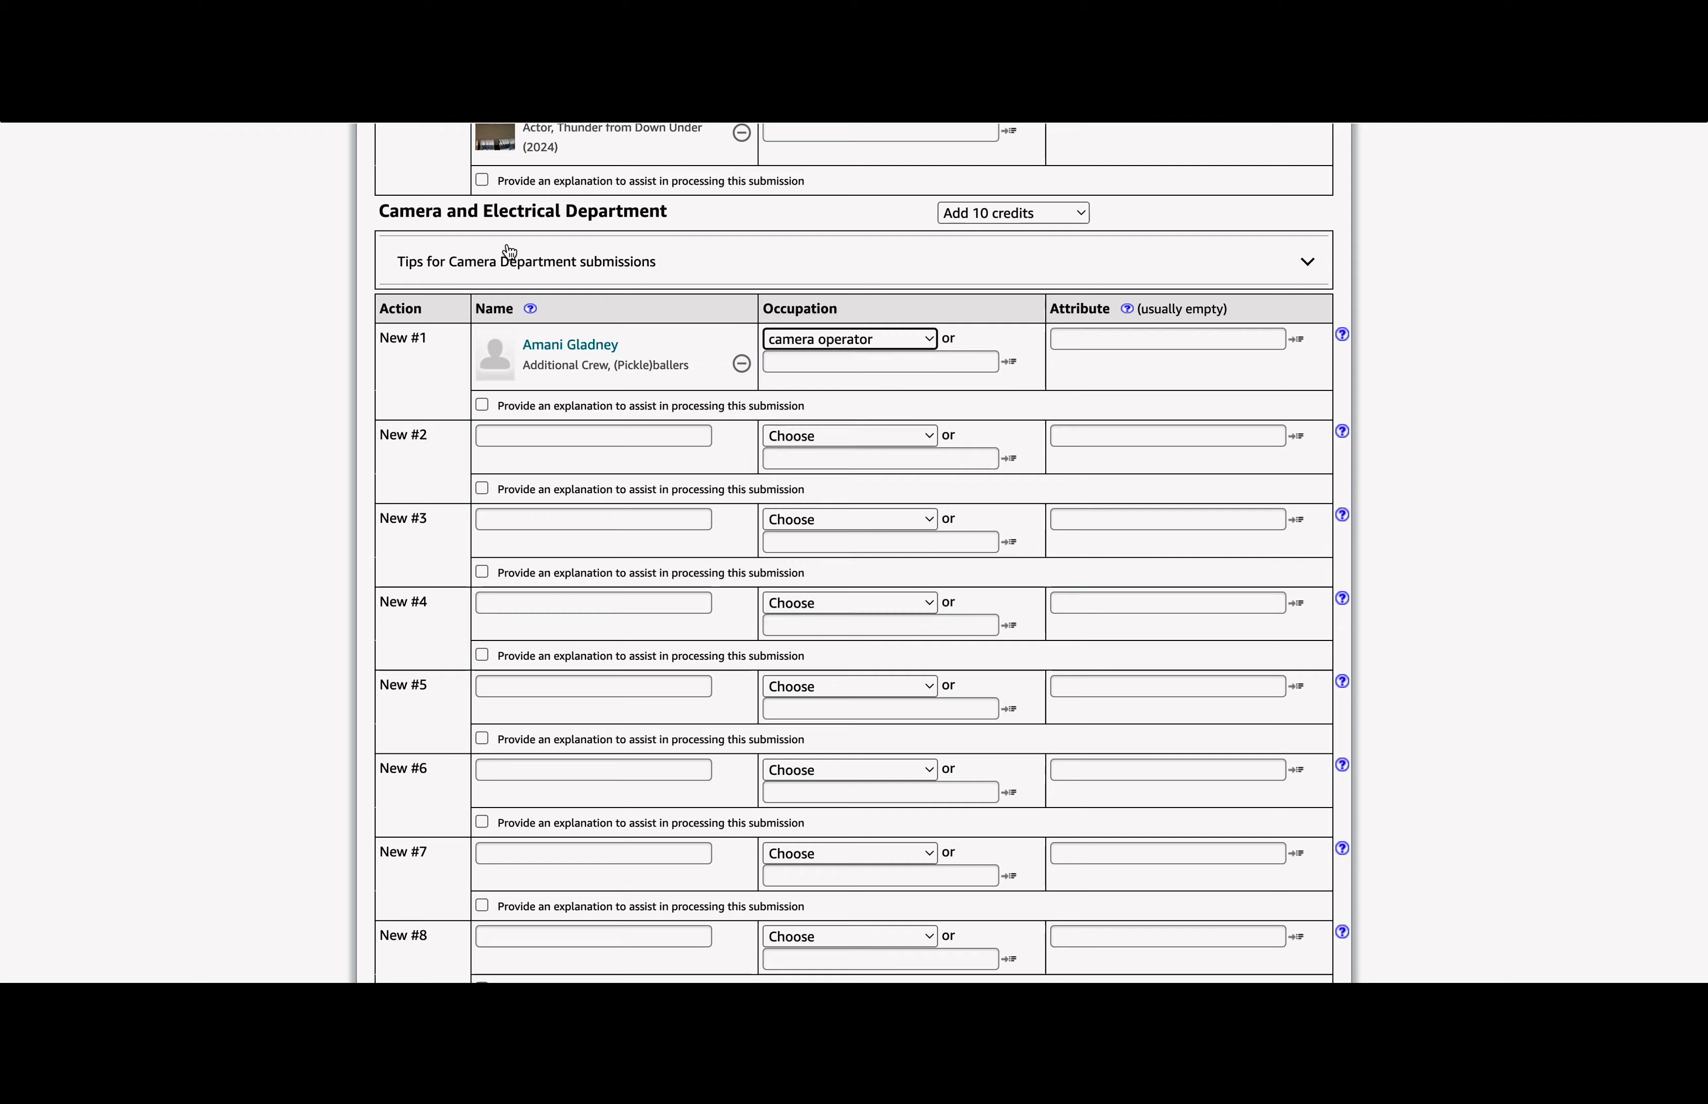
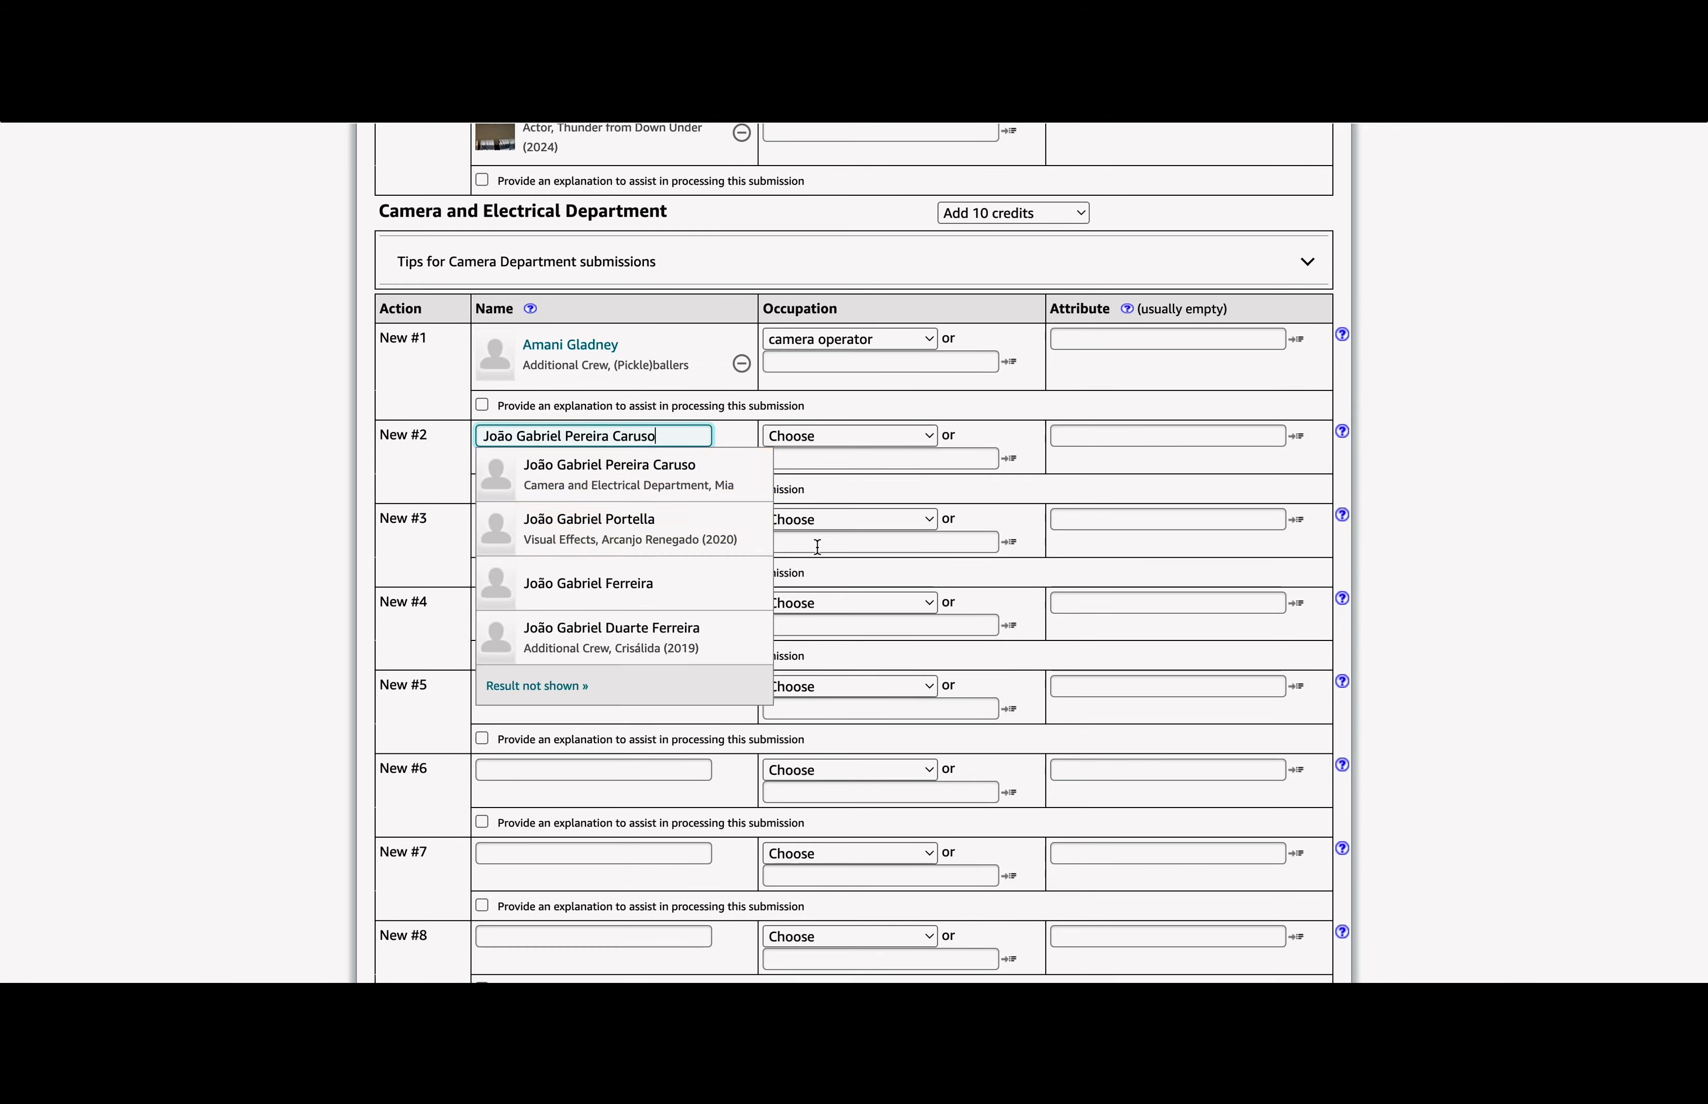
left_click(851, 636)
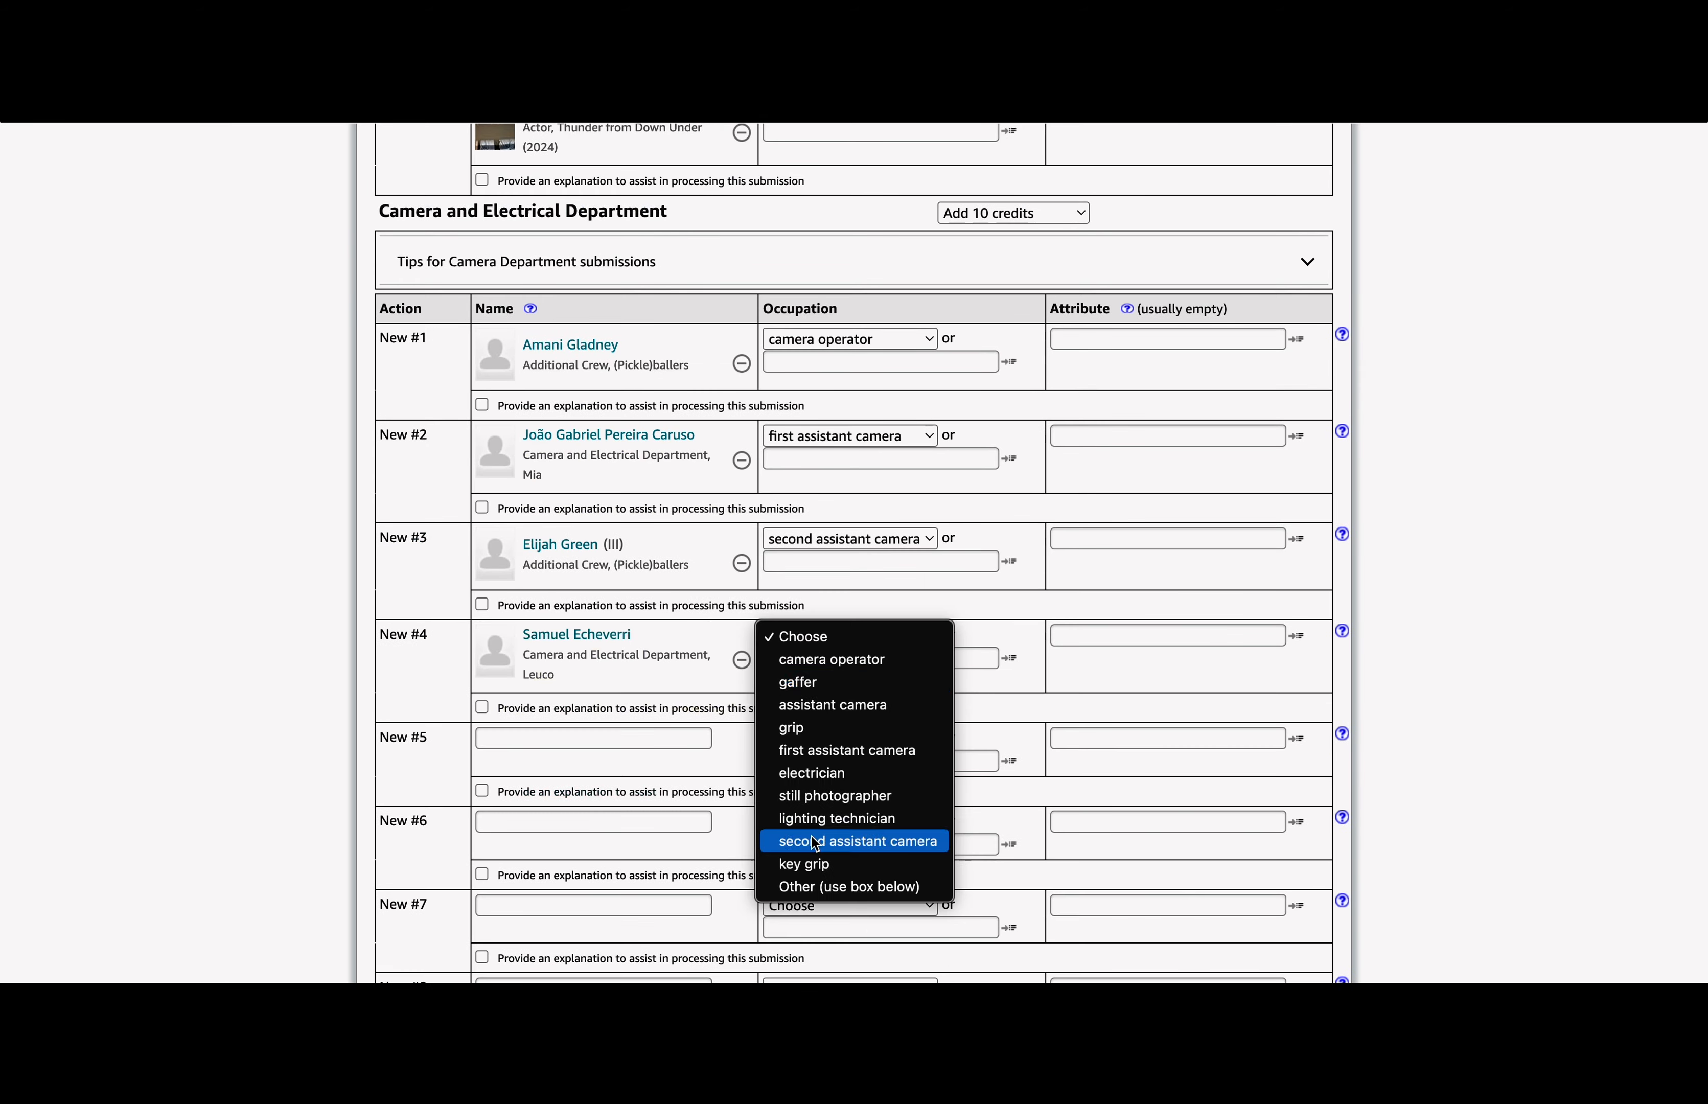
left_click(815, 843)
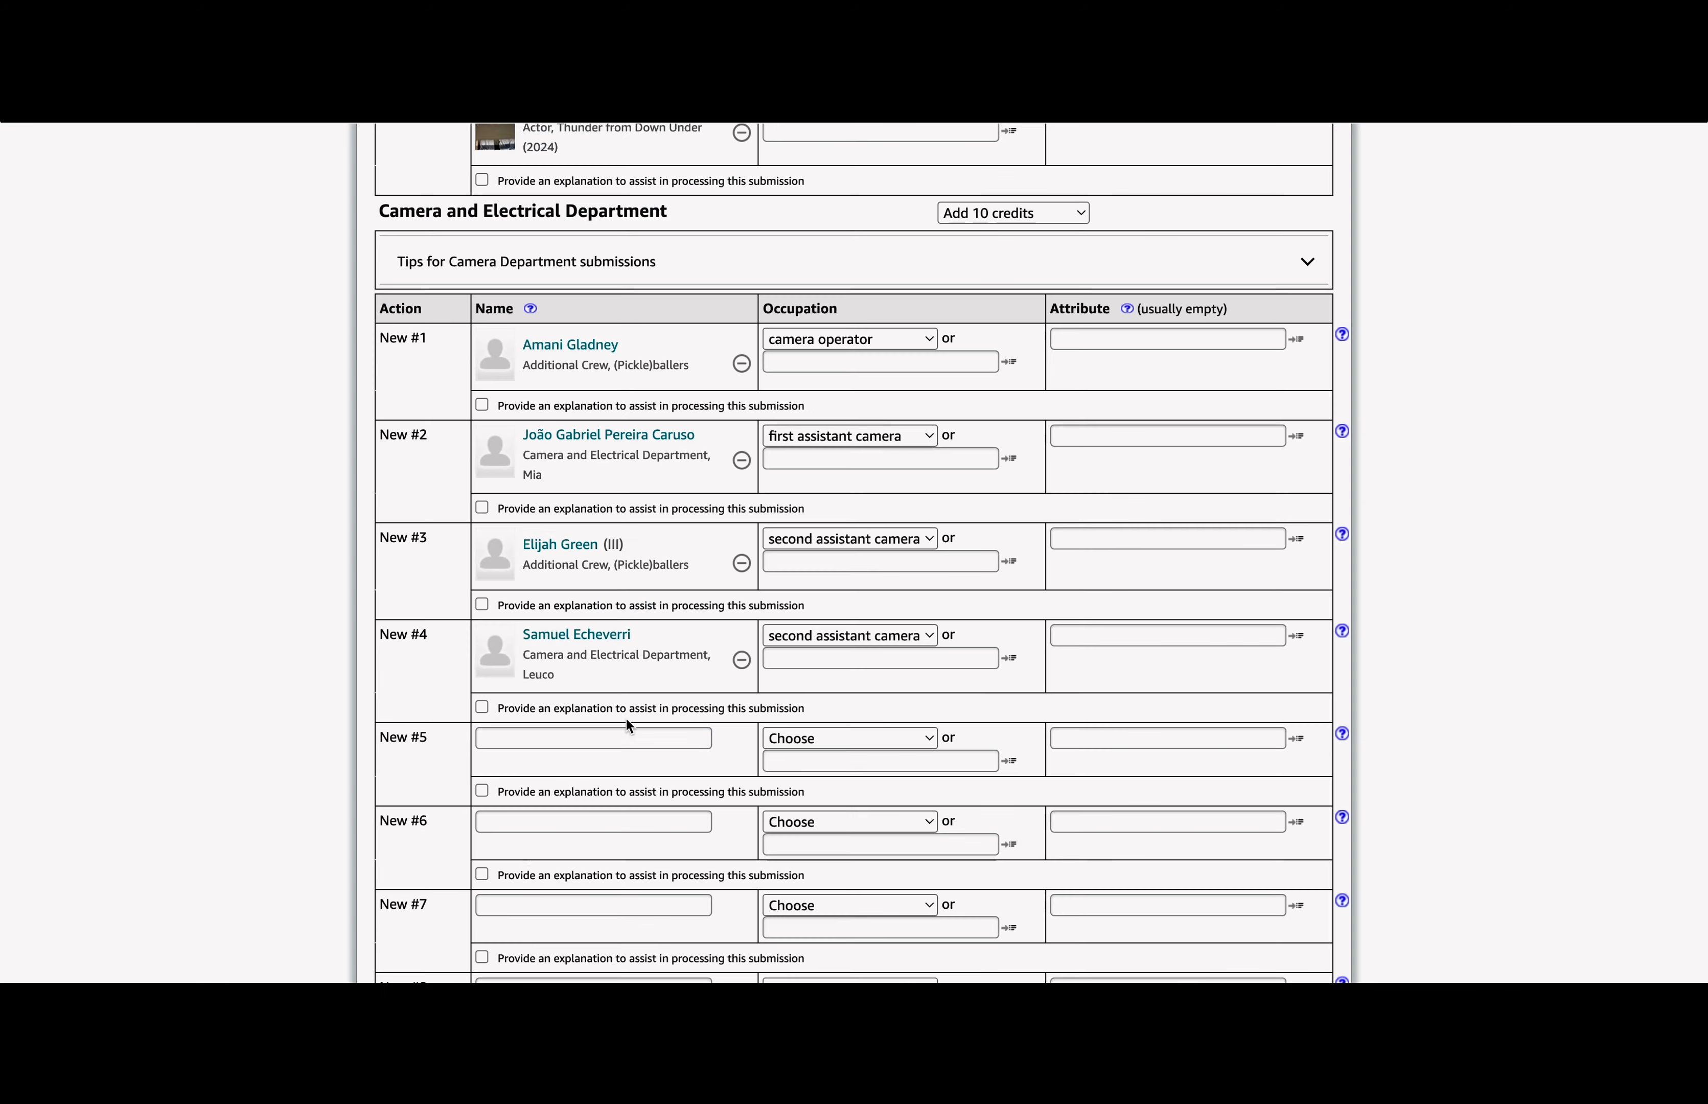
left_click(628, 736)
scroll(854, 575, "down", 2)
left_click(622, 671)
left_click(610, 714)
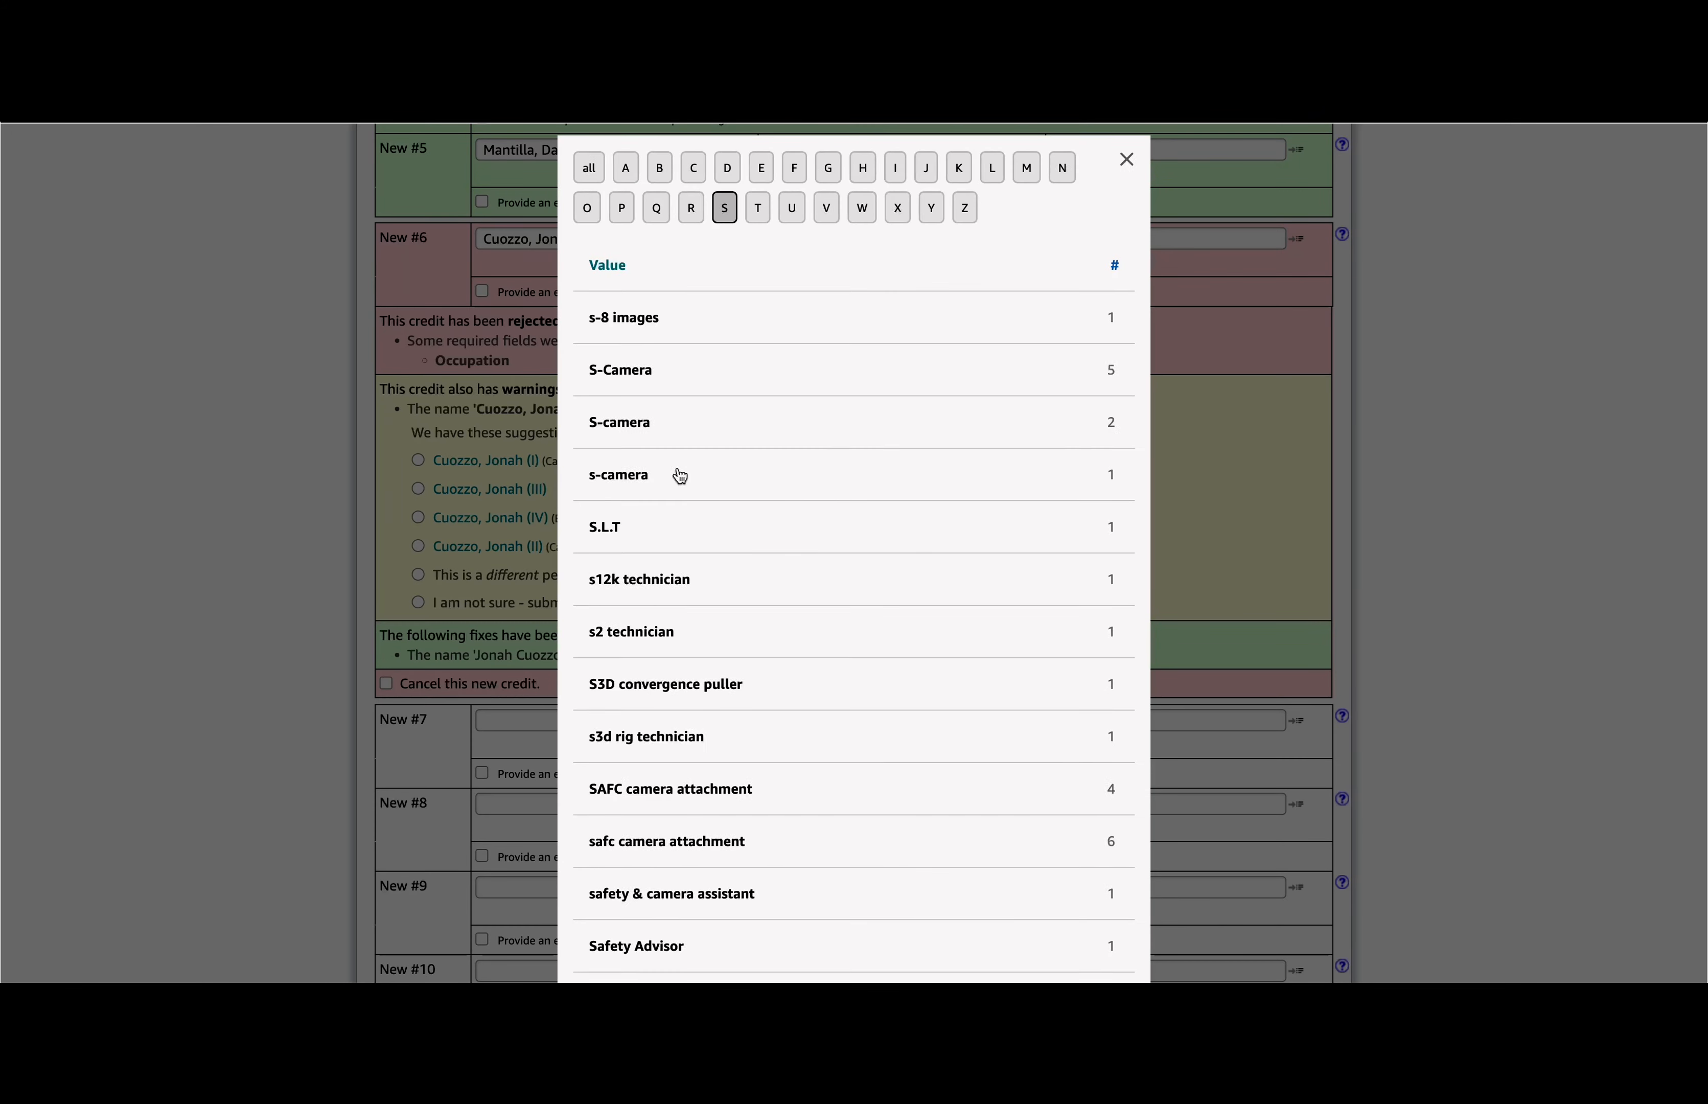
Step: Set camera credit #6 to steadicam operator, verify credit #7 as grip, and start the music credit occupation
scroll(678, 477, "down", 20)
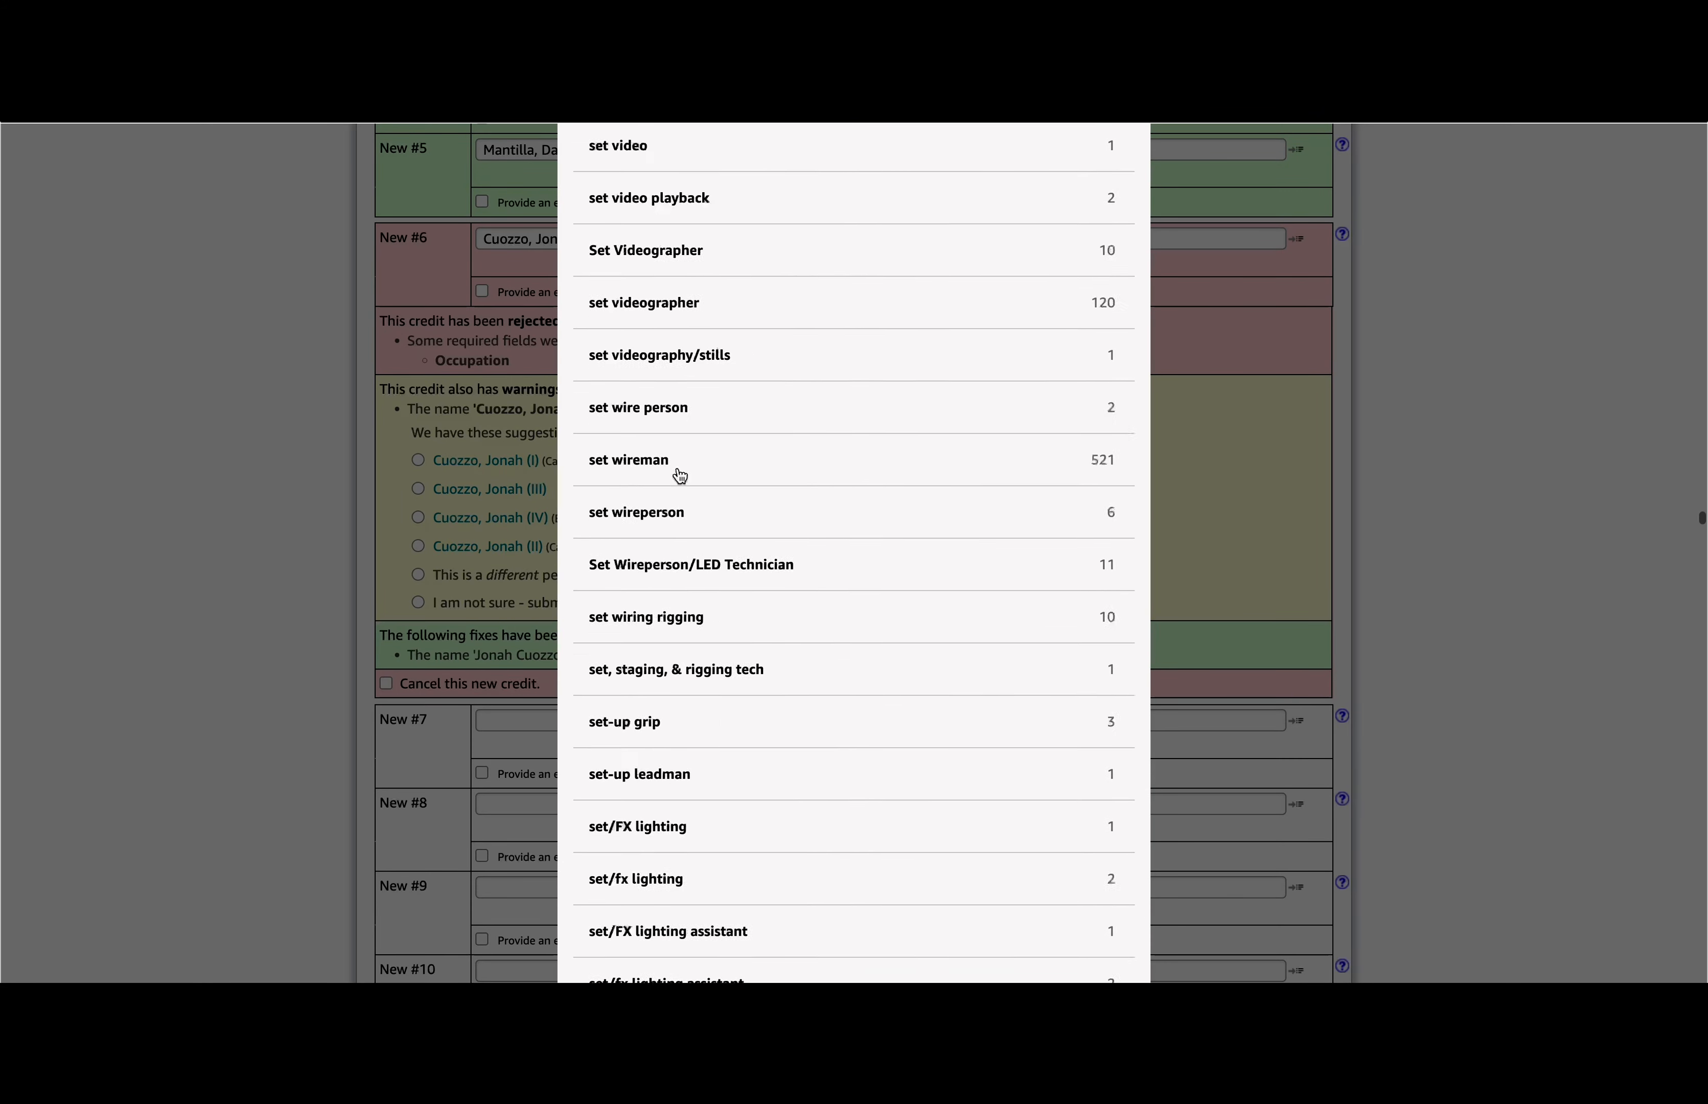
scroll(679, 474, "down", 20)
left_click(403, 580)
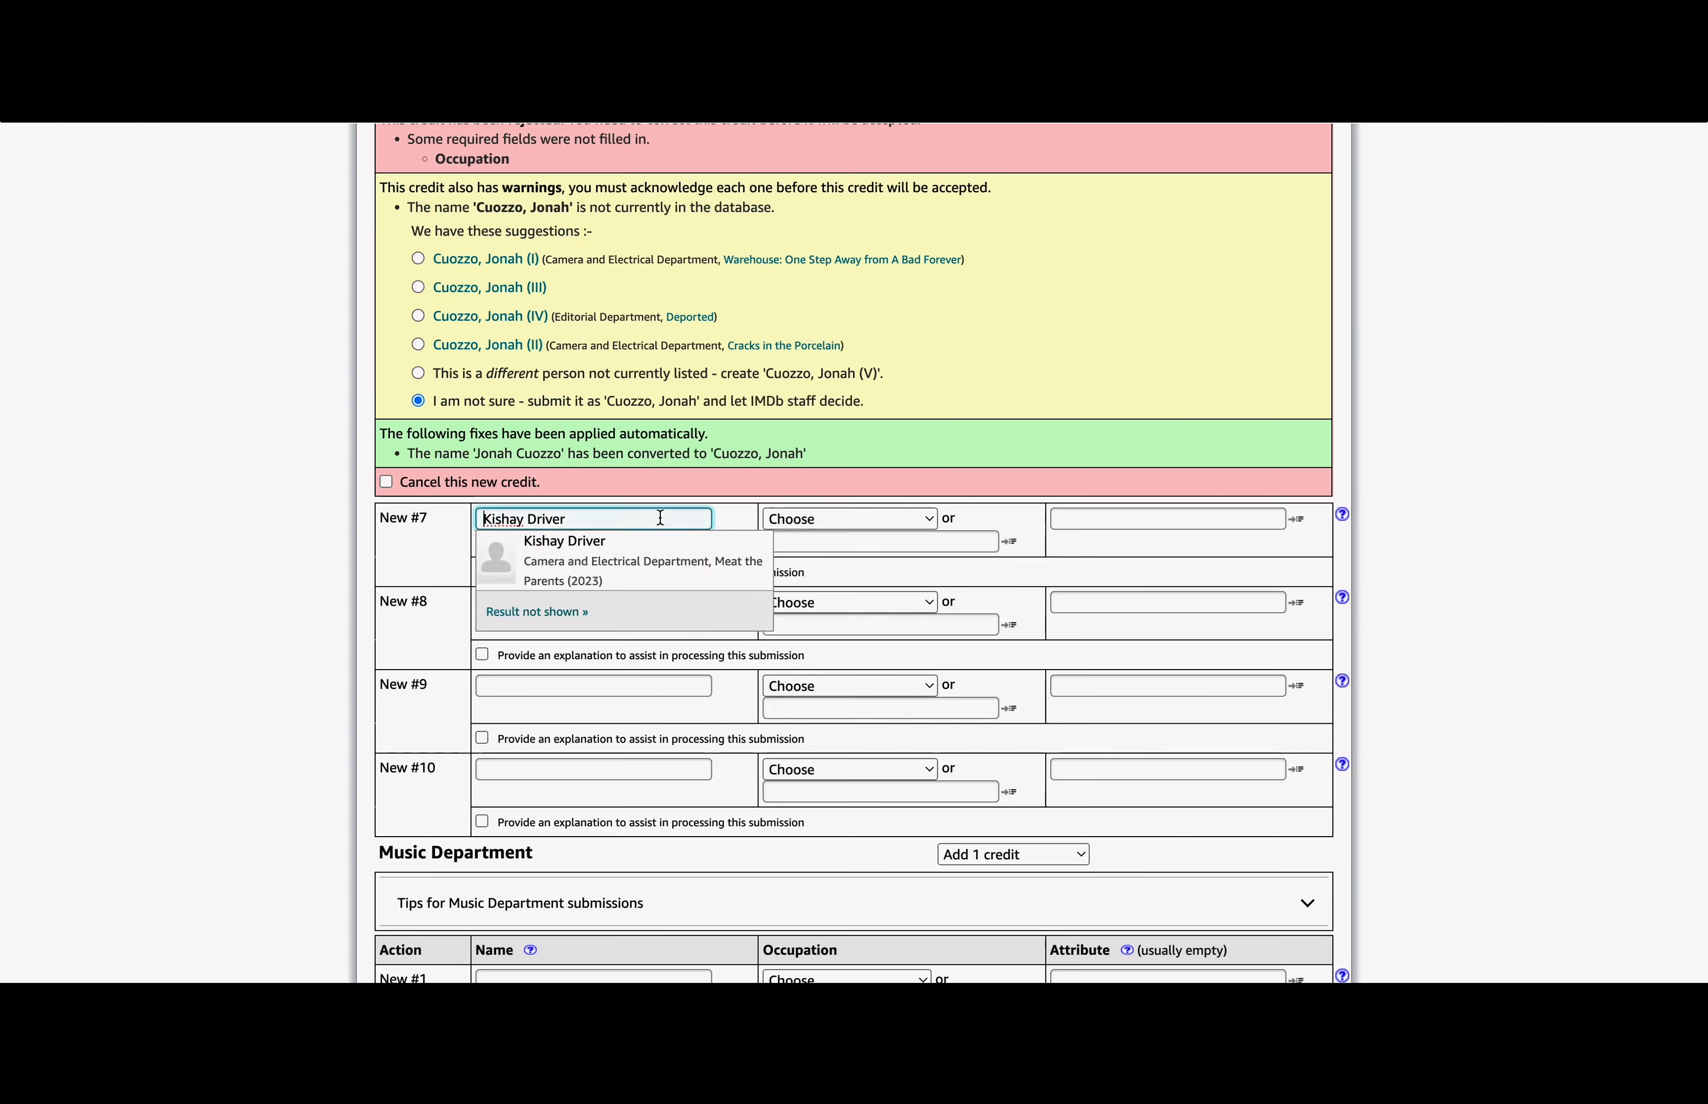
left_click(826, 526)
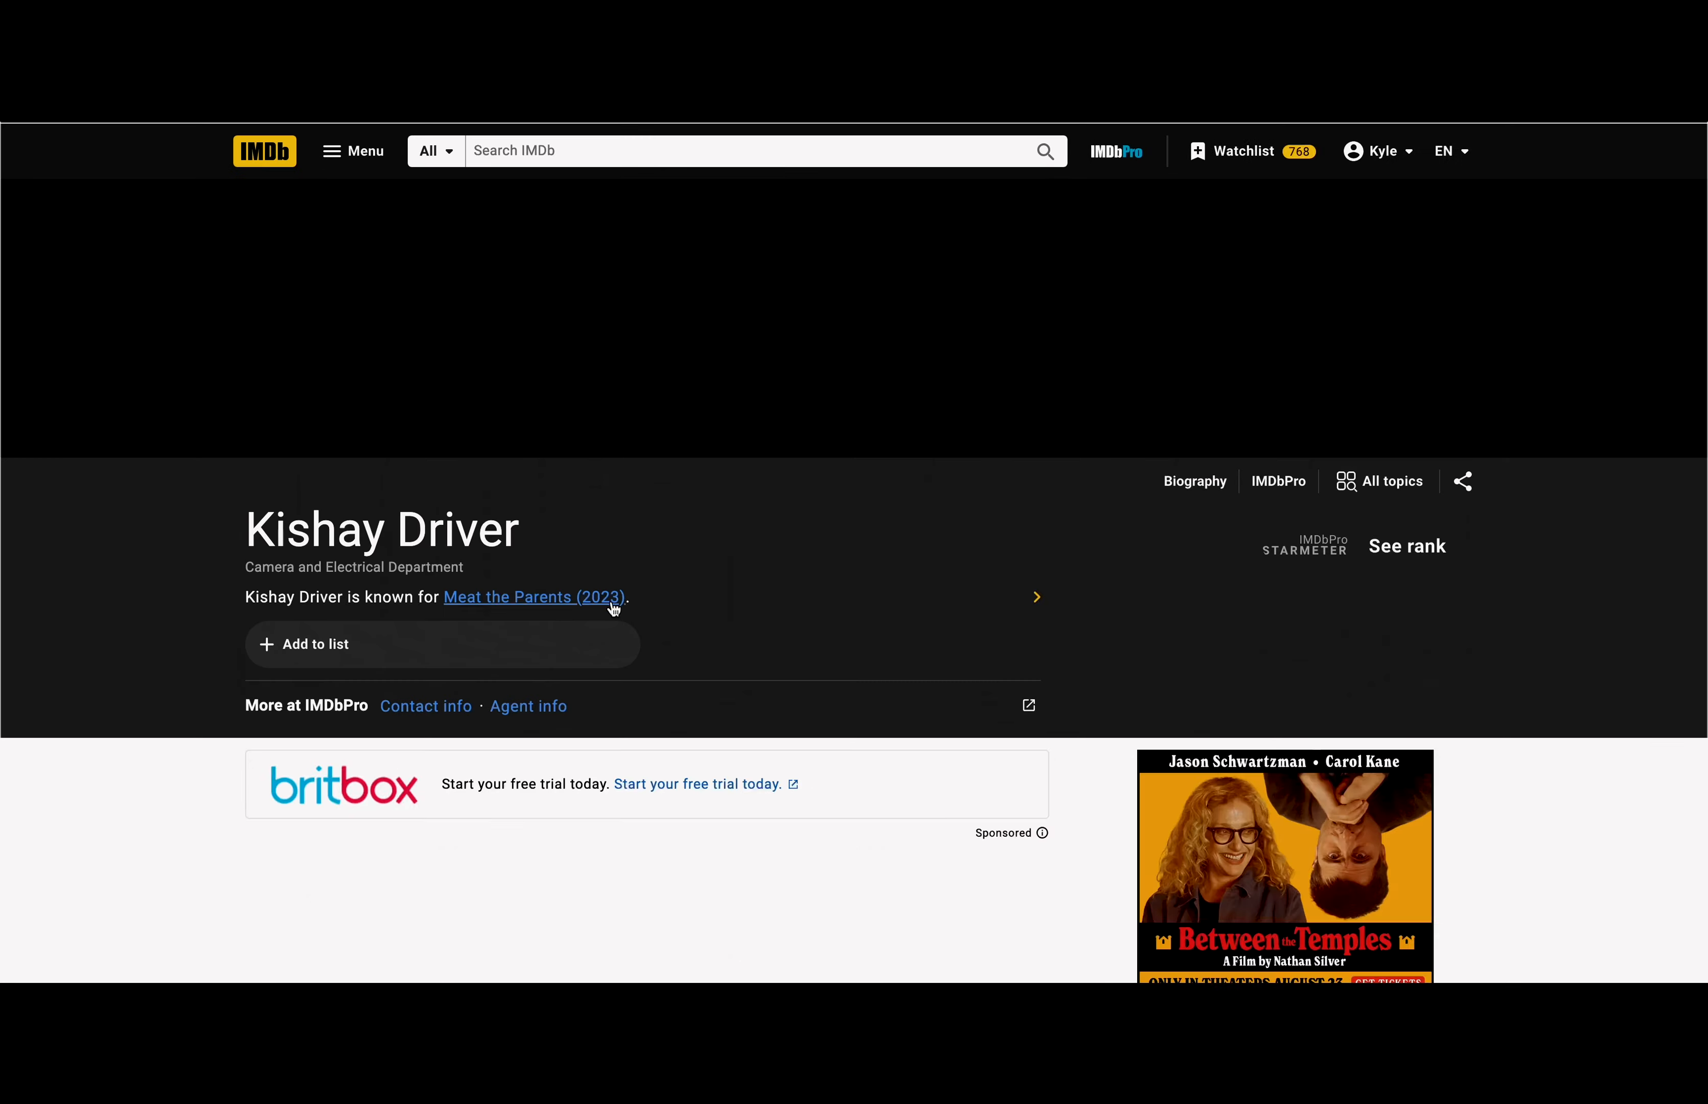
left_click(614, 597)
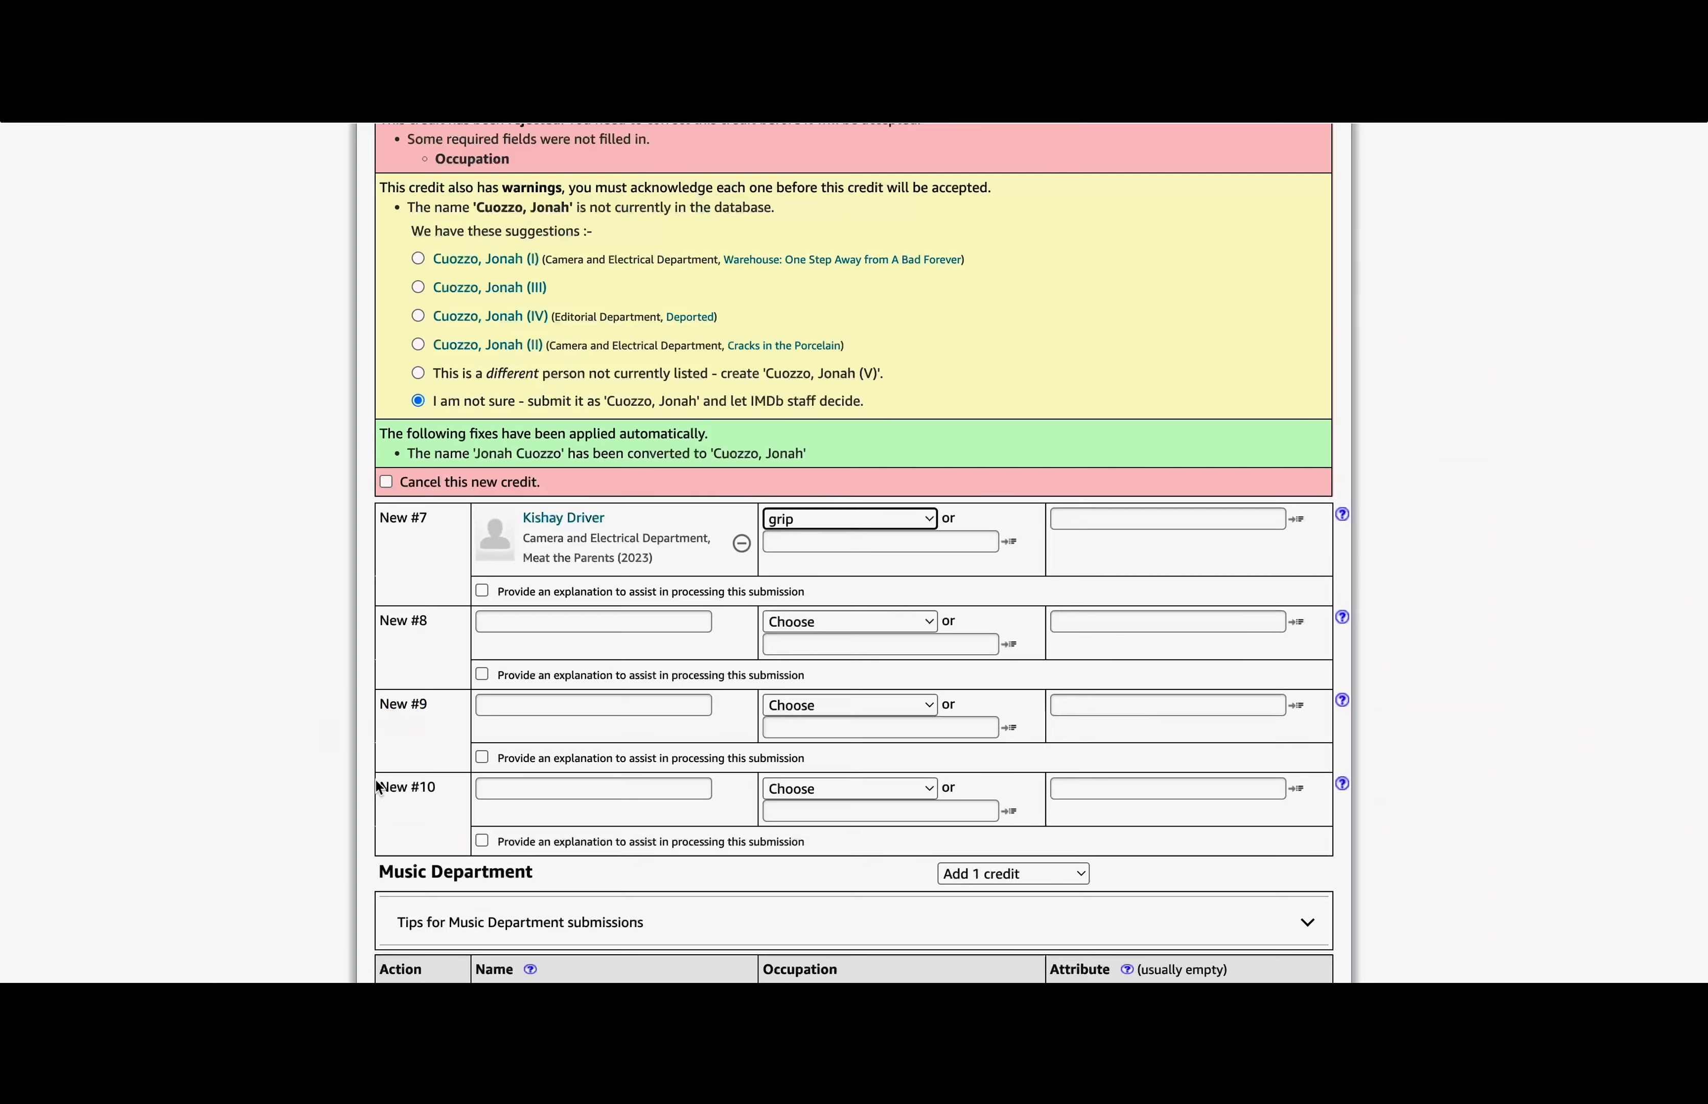
left_click(851, 518)
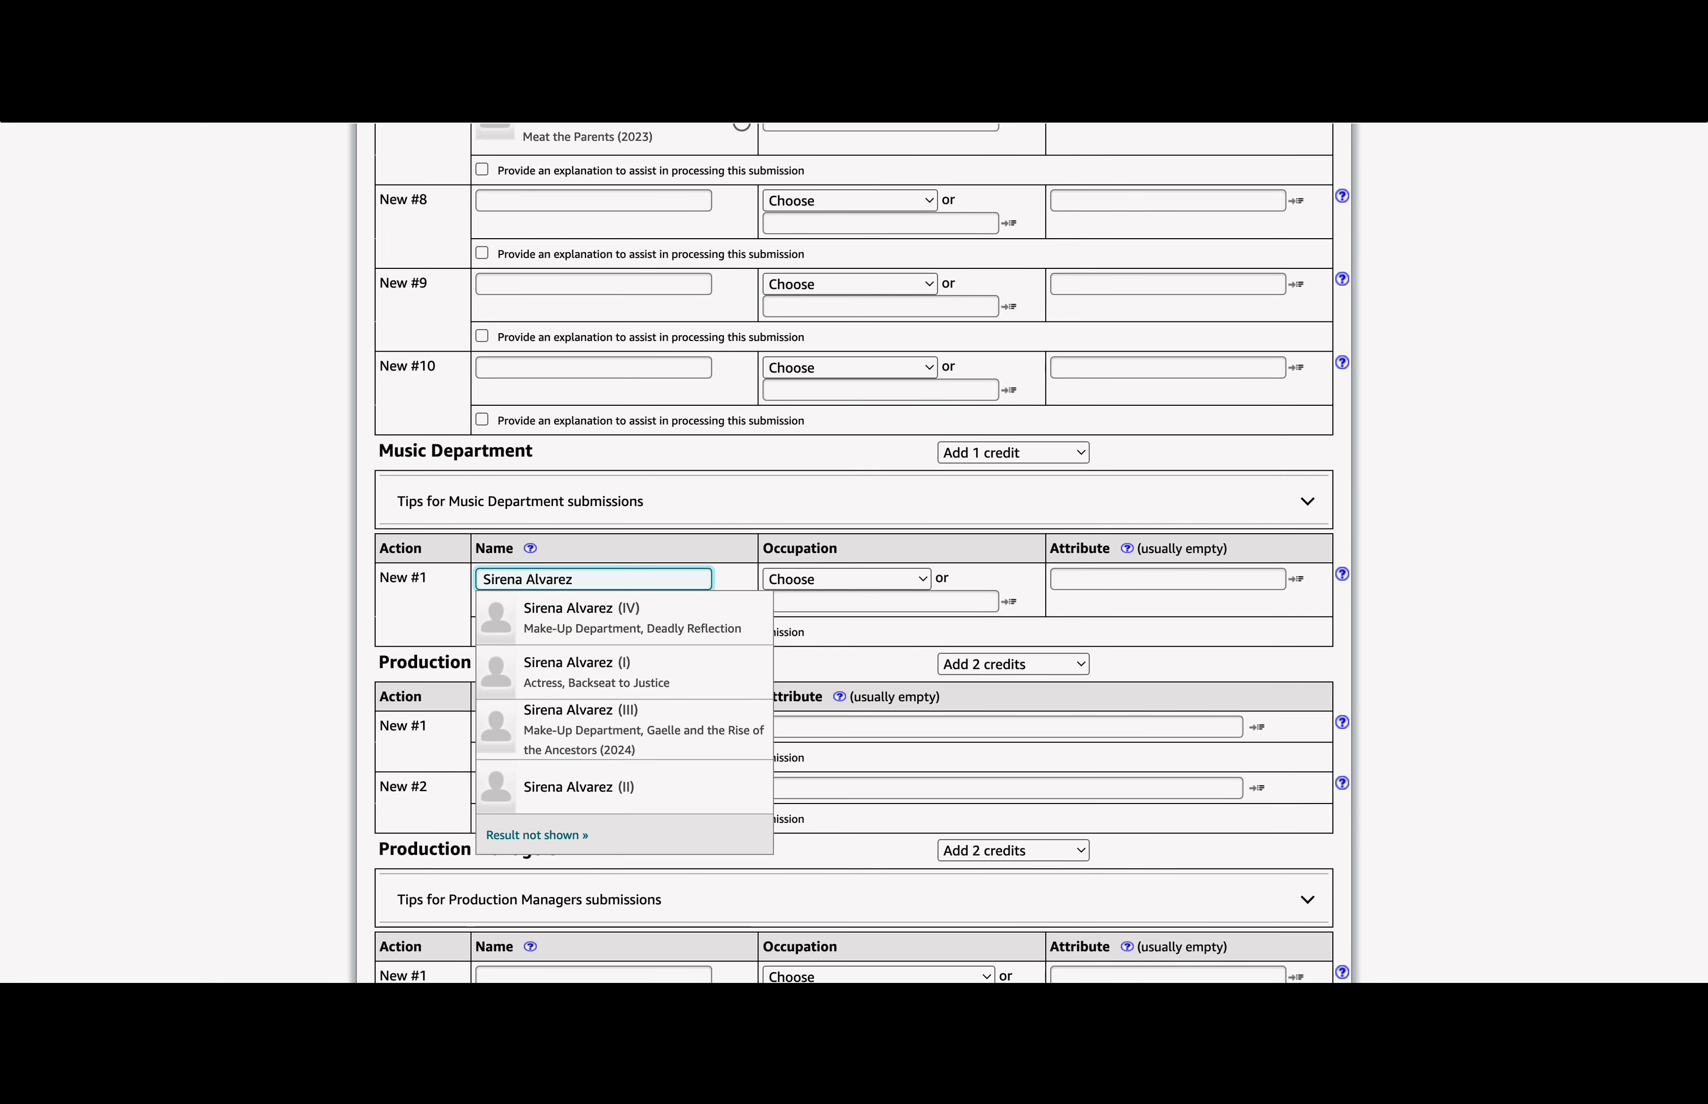
left_click(847, 579)
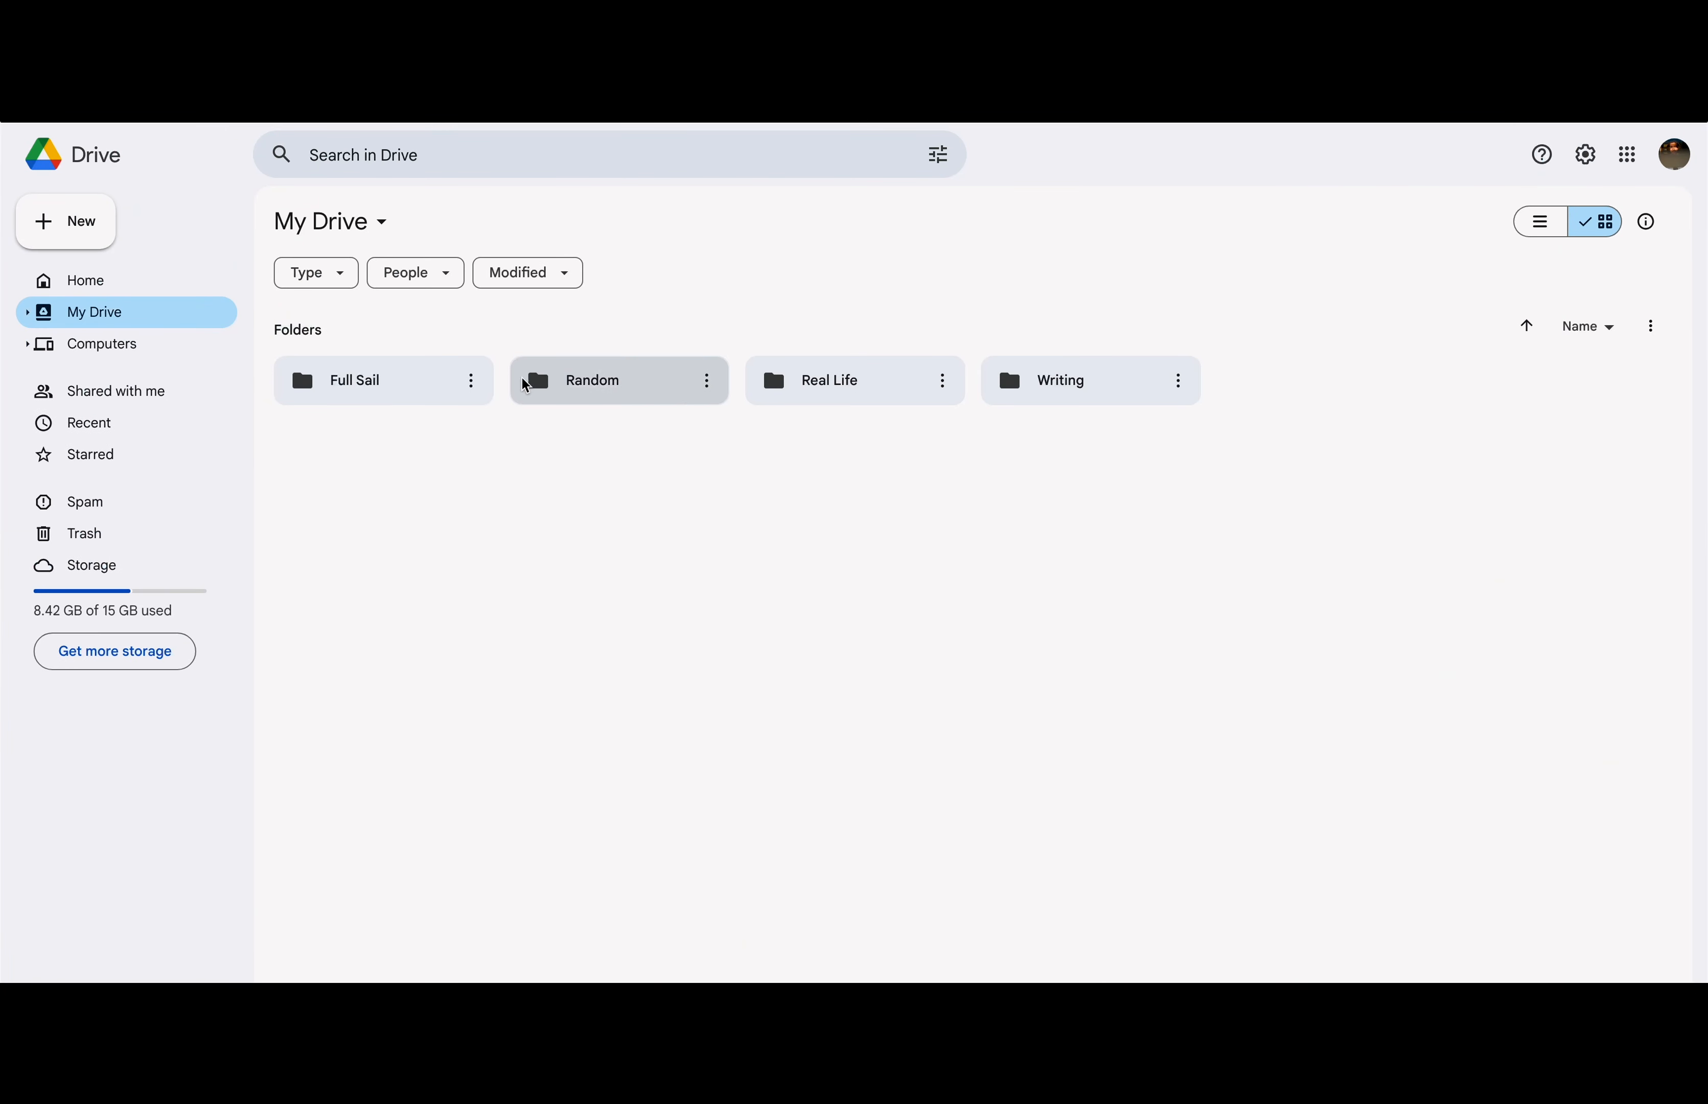
Step: Navigate into the Full Sail > Projects folder in Google Drive
double_click(419, 392)
left_click(1059, 368)
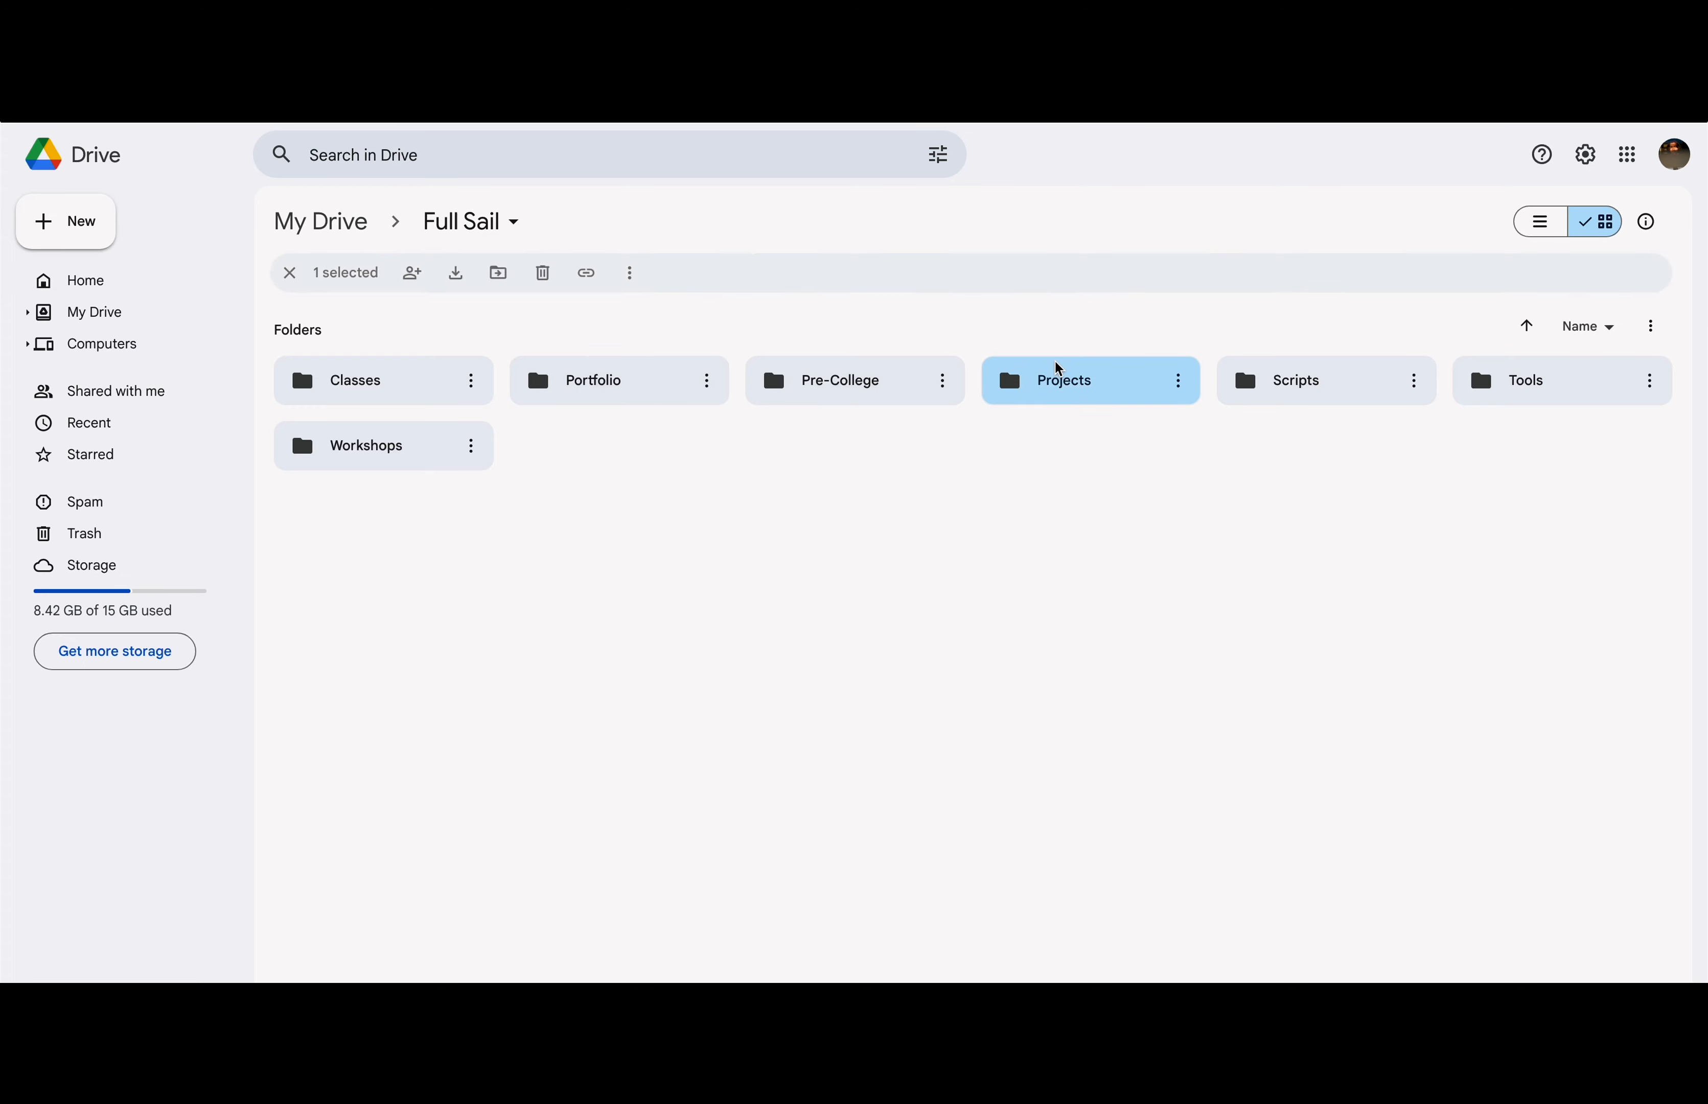
double_click(1058, 368)
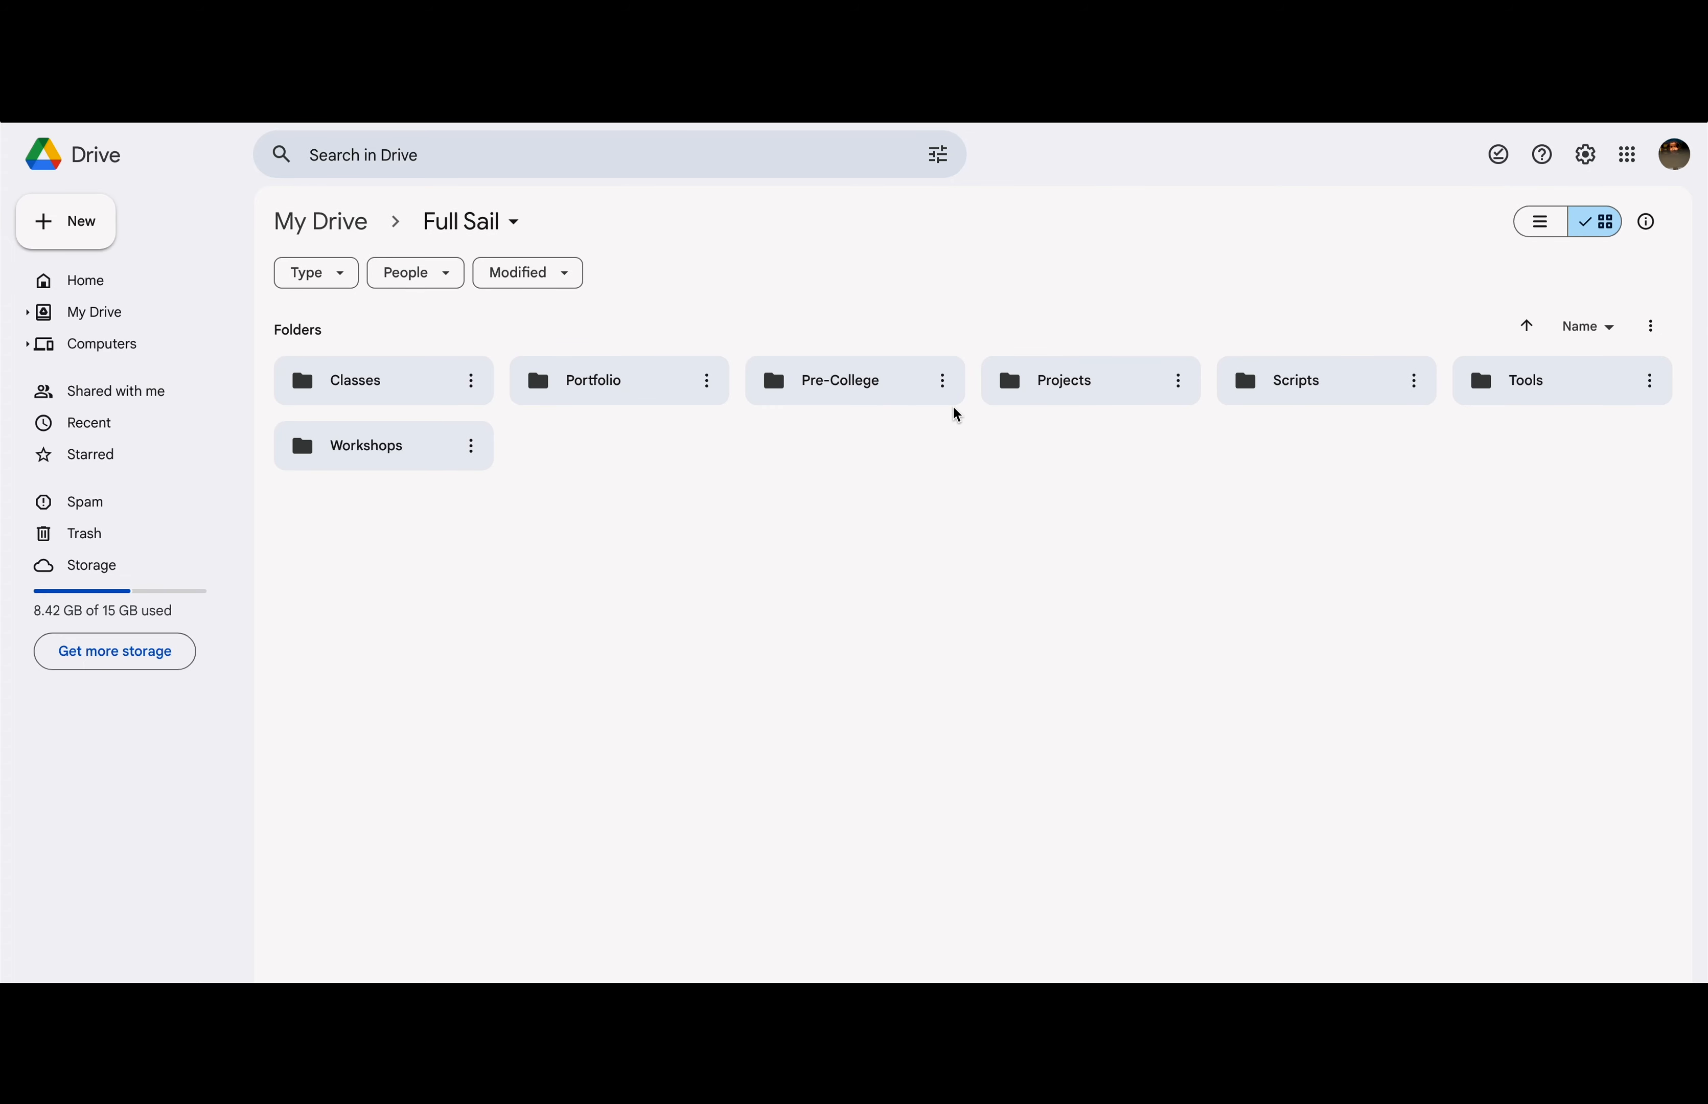
double_click(1106, 383)
Step: Create a new folder named SUNSHINE in Projects and open it
right_click(1106, 563)
left_click(1142, 585)
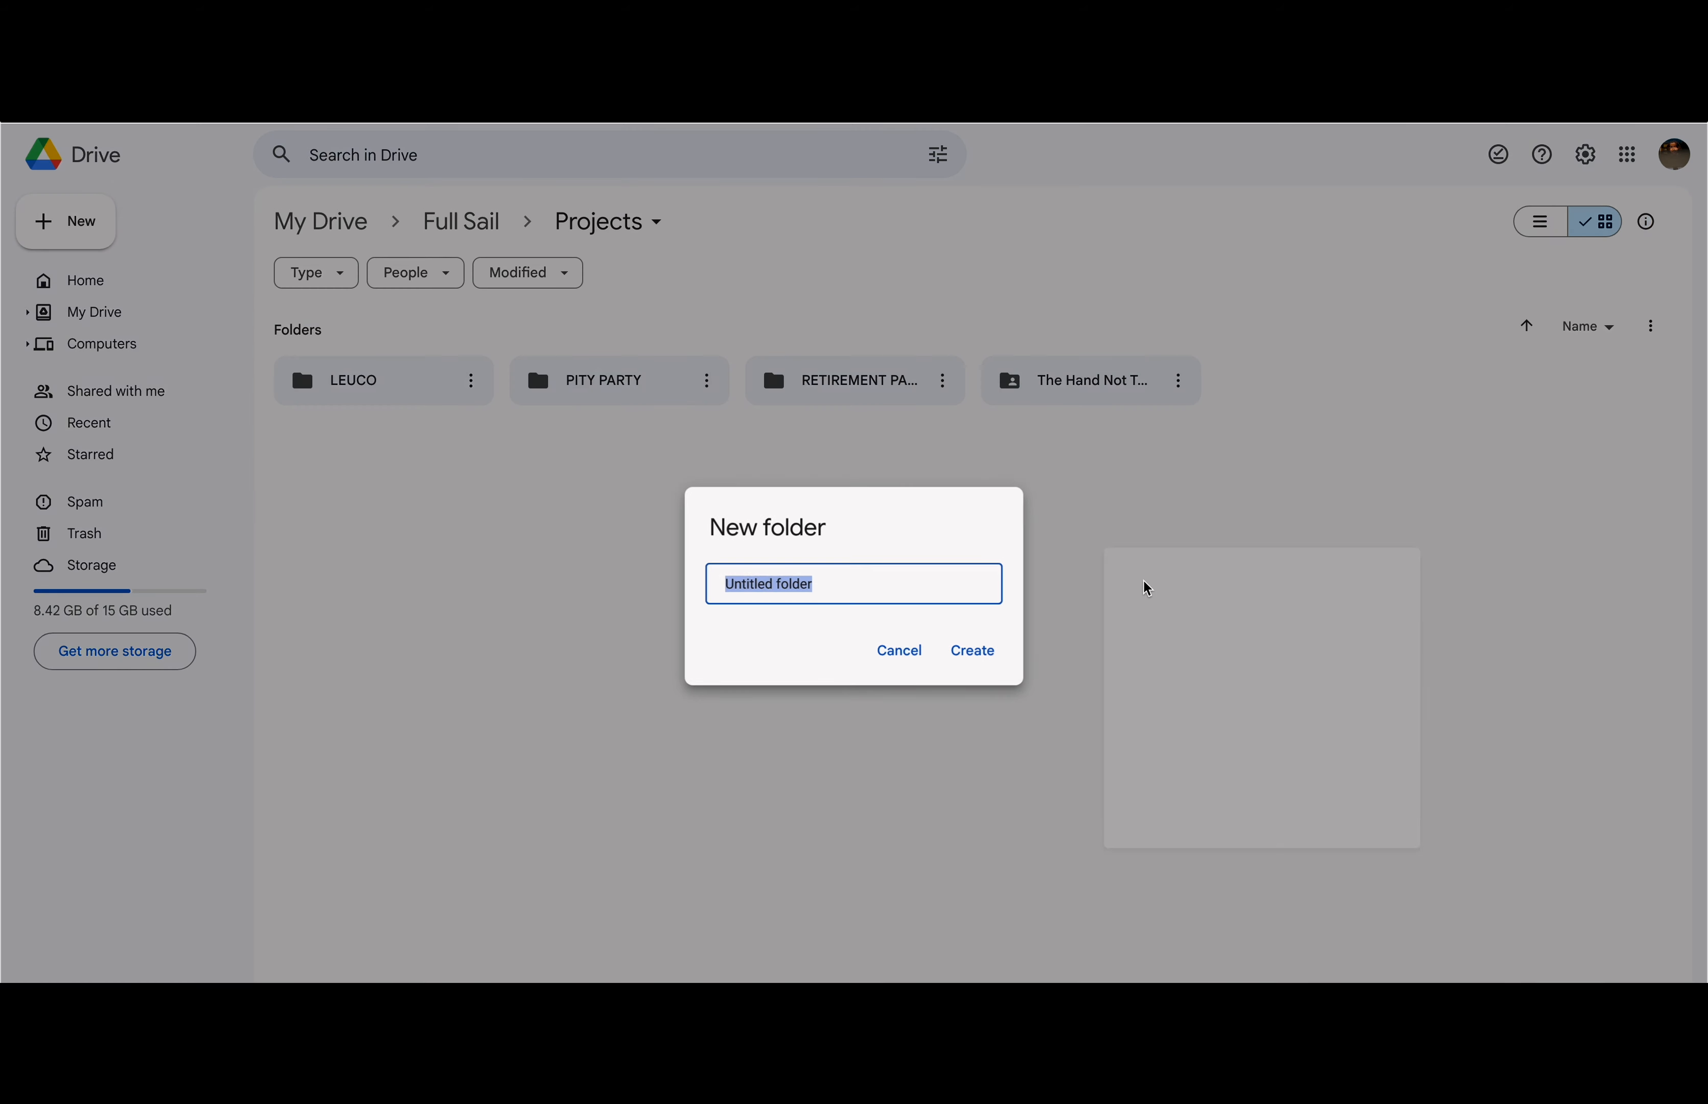
type("SUNSHINE")
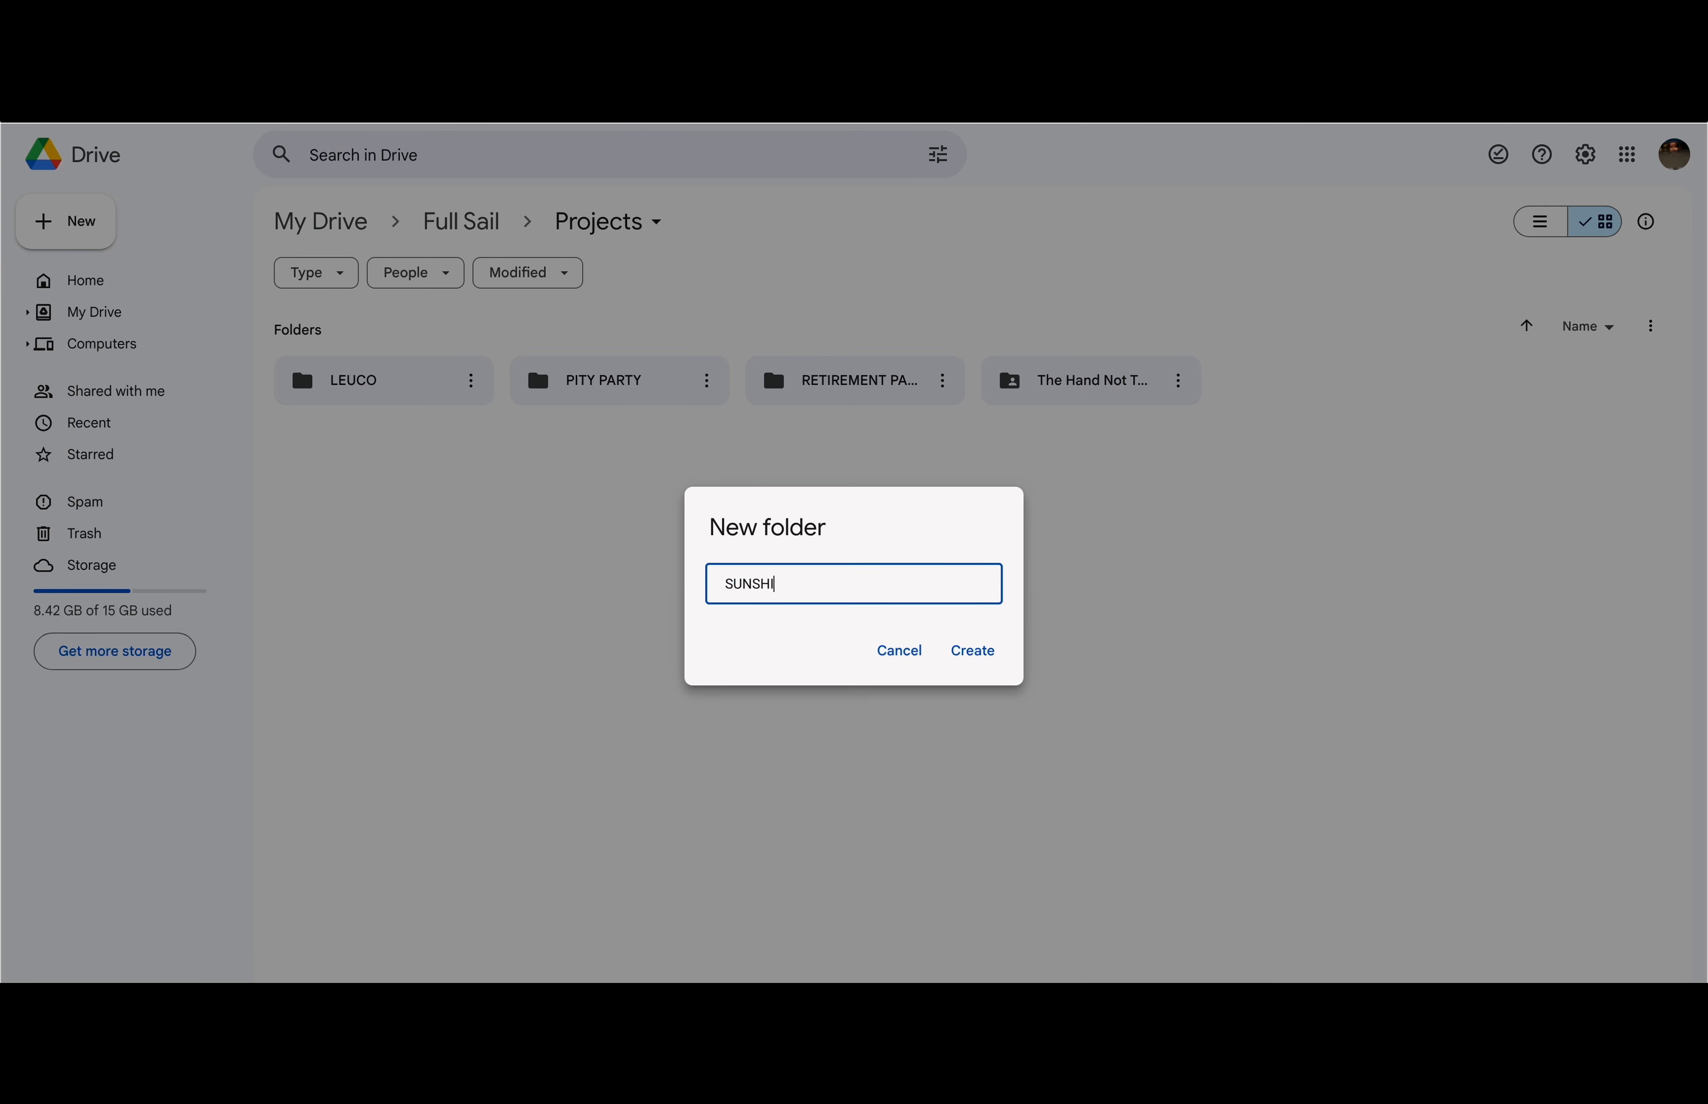
left_click(974, 648)
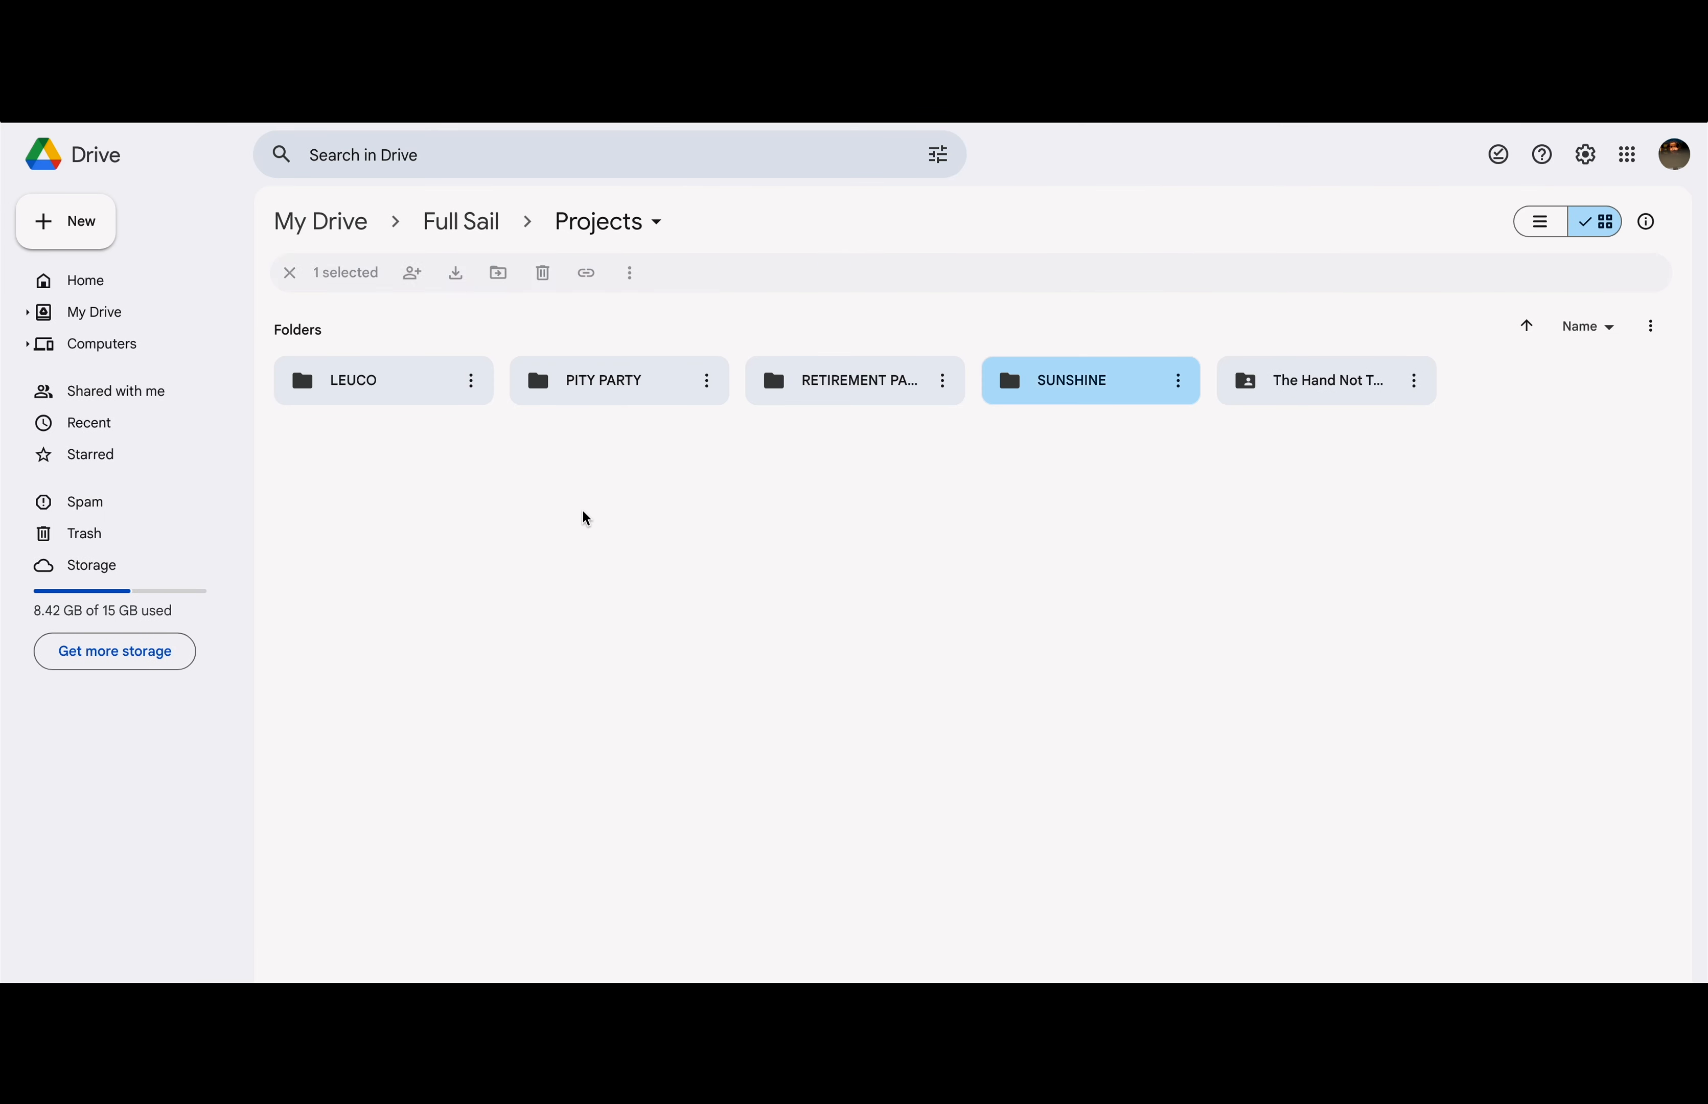
double_click(1062, 402)
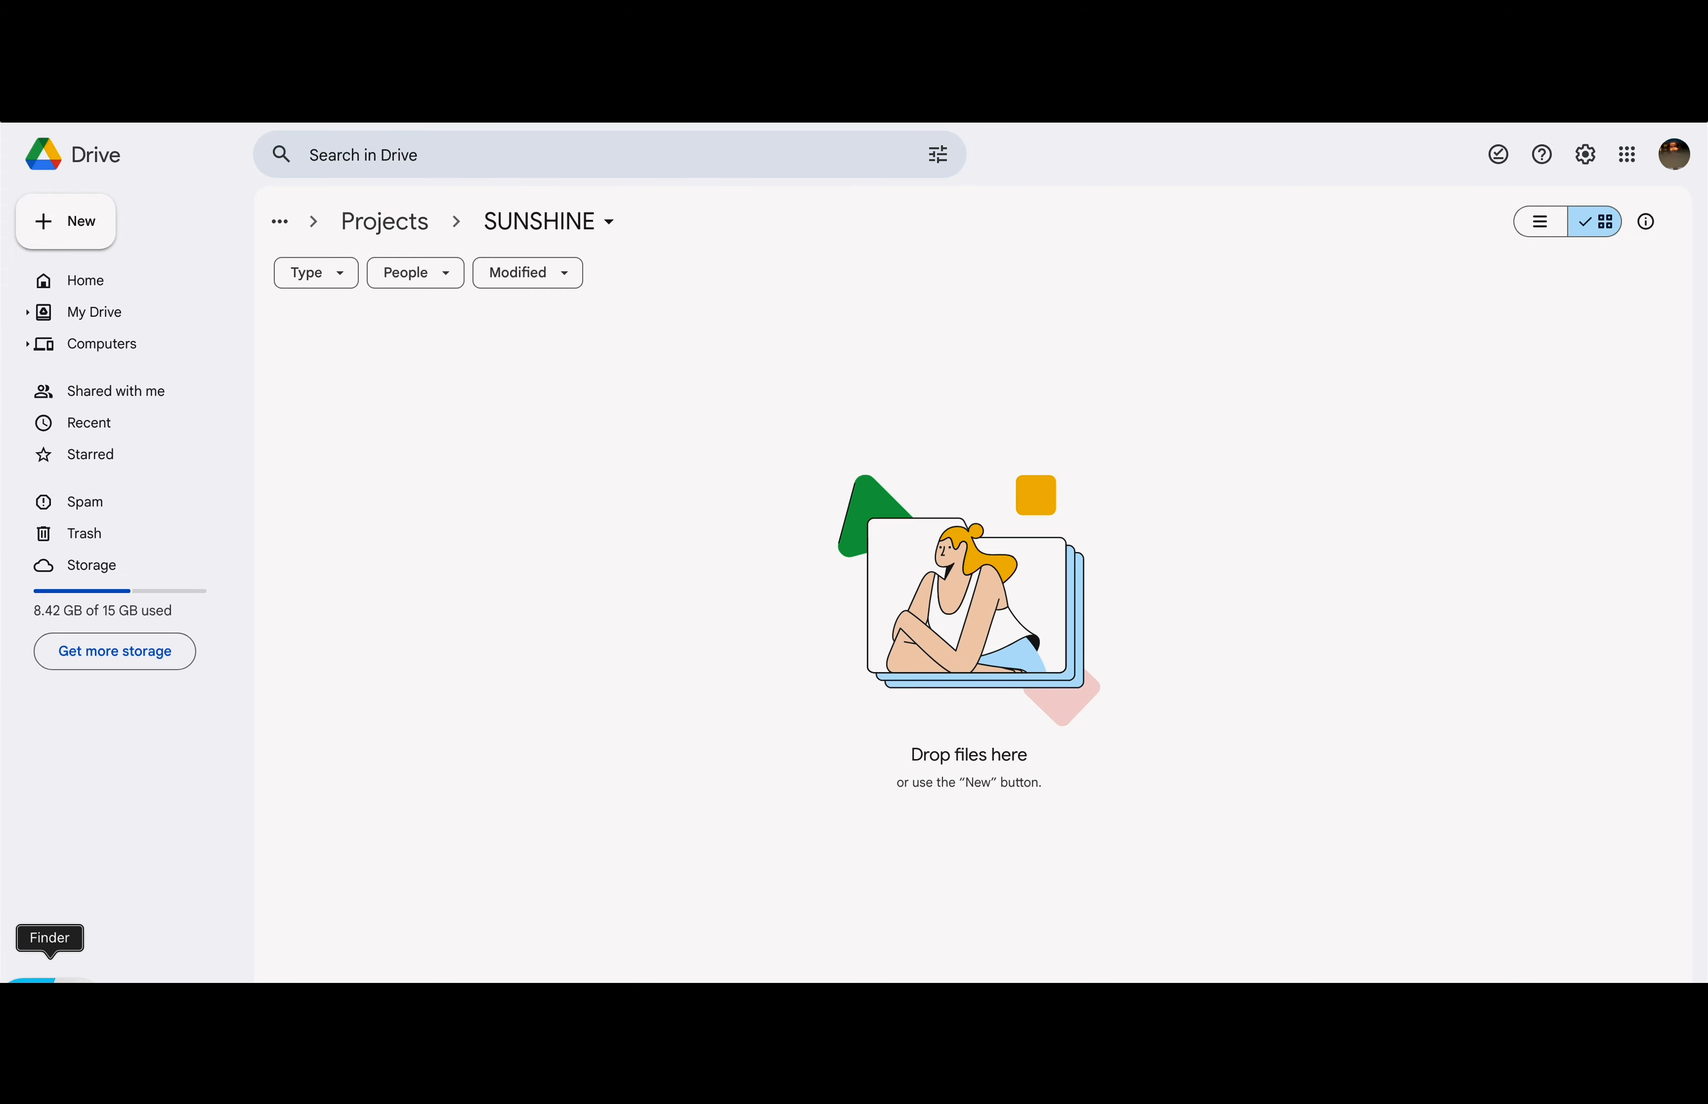
Step: Drag A_V Script for Sunshine.pdf and Sunshine Call Sheet V1.pdf from Finder into the Drive SUNSHINE folder
left_click(32, 980)
left_click(388, 425)
double_click(1050, 409)
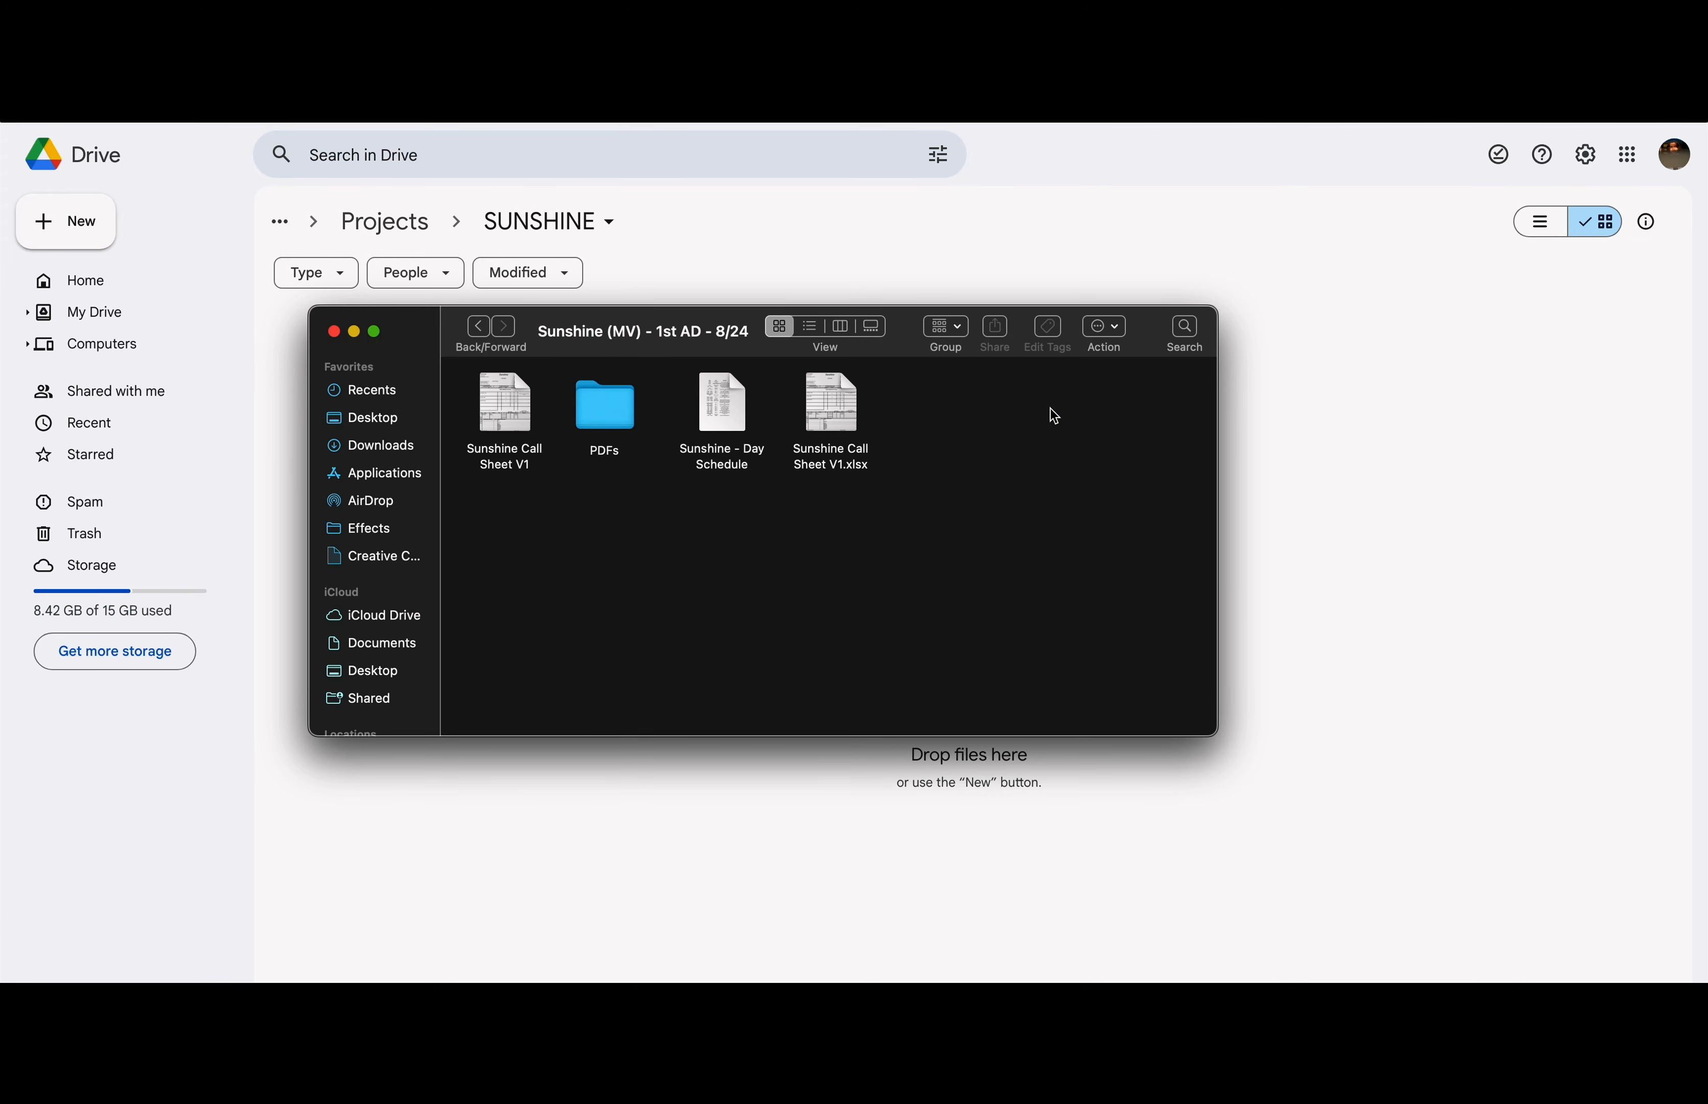
double_click(588, 422)
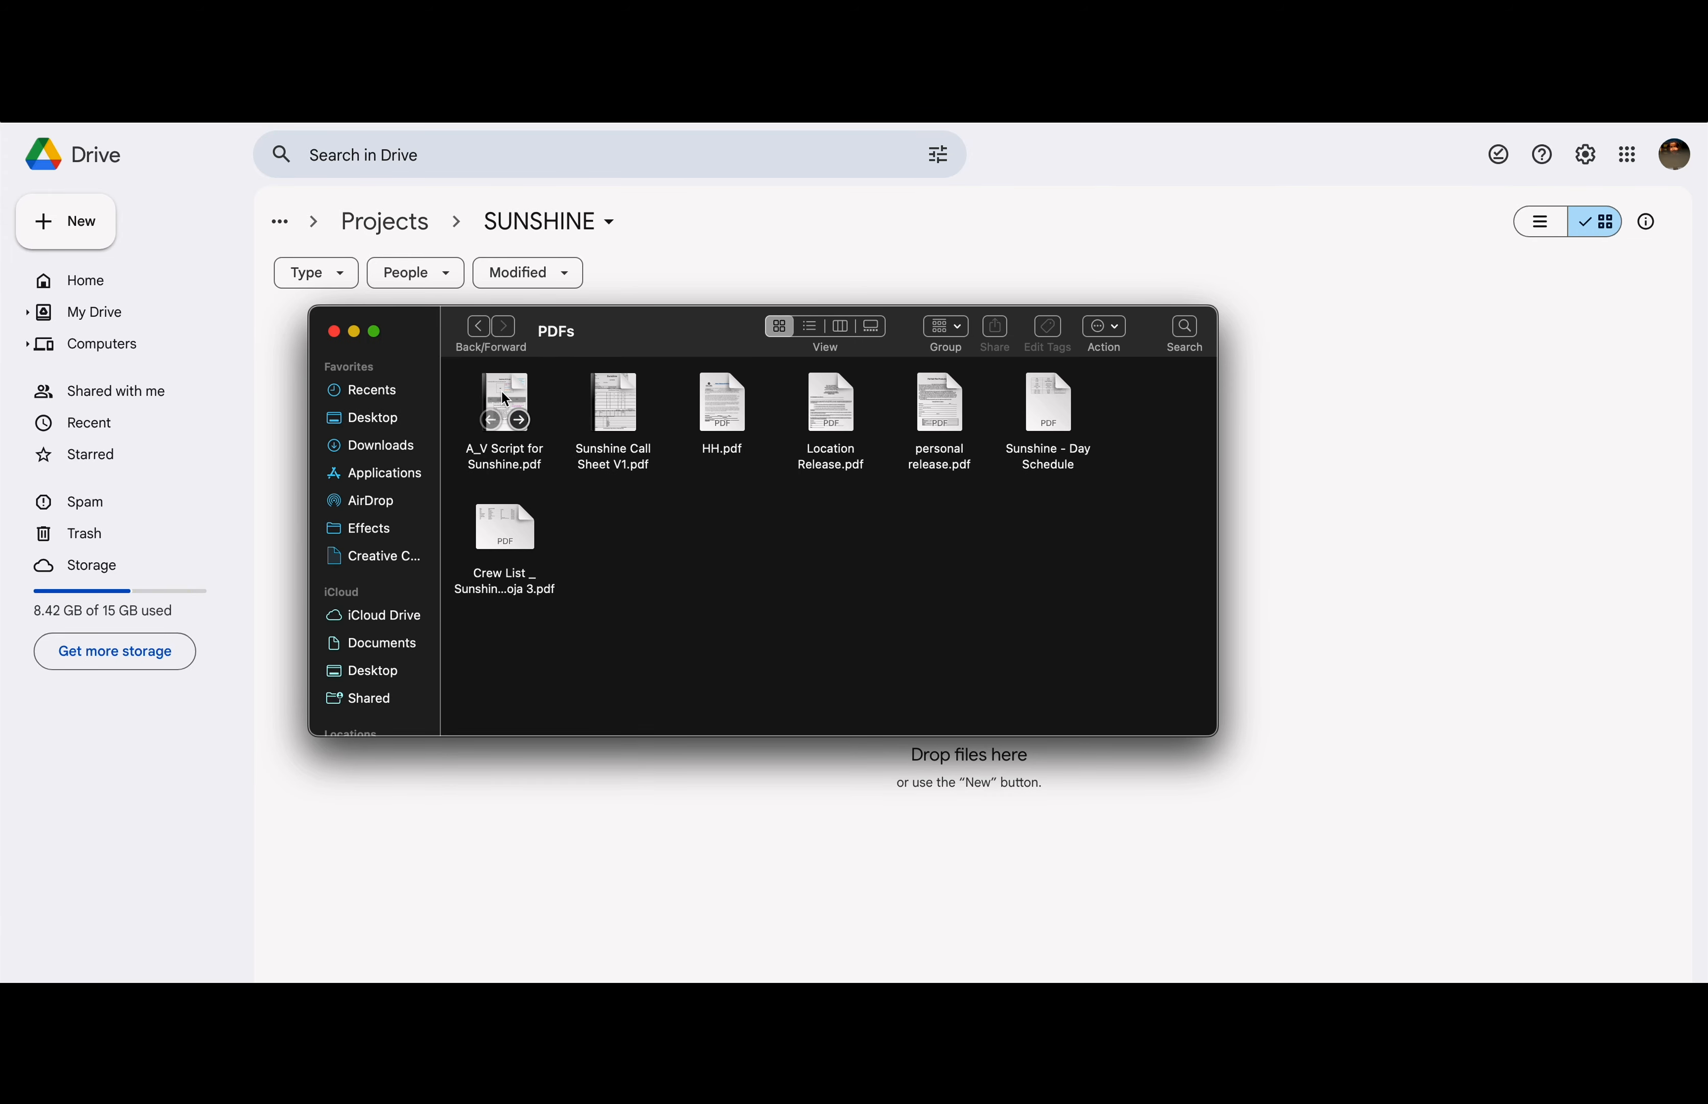
left_click(506, 399)
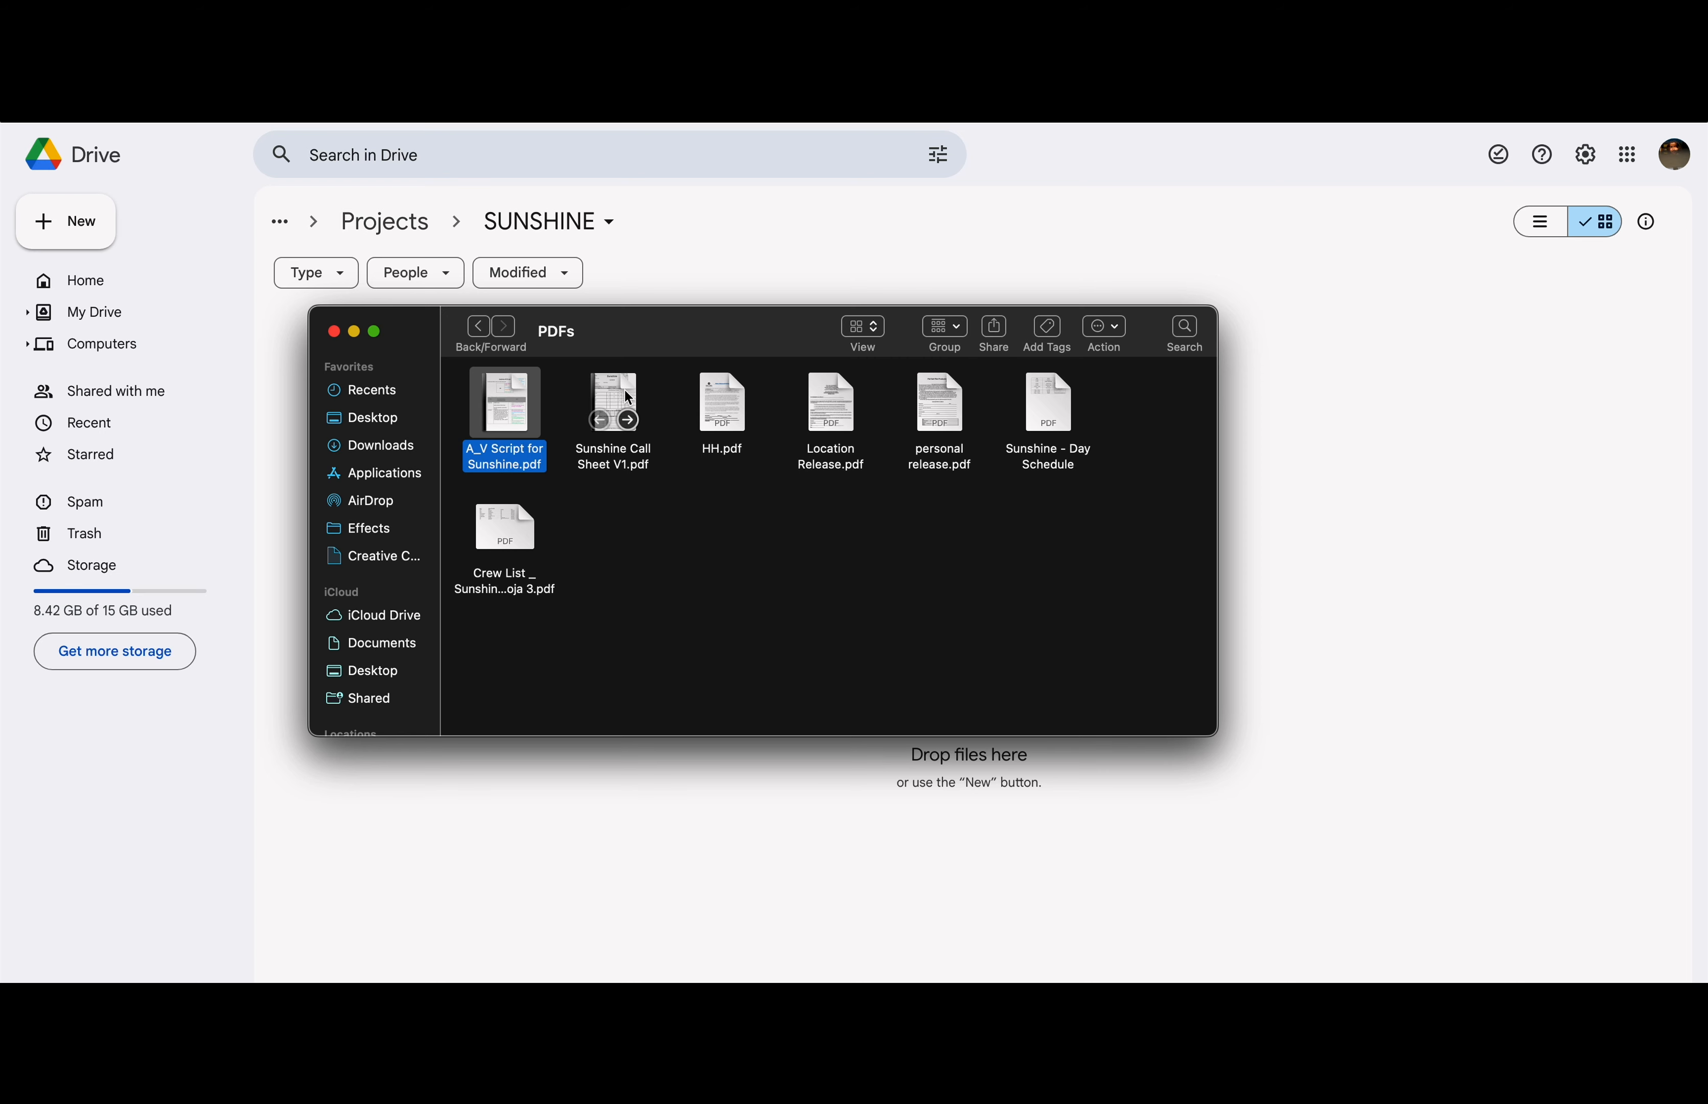
left_click(625, 391, "super")
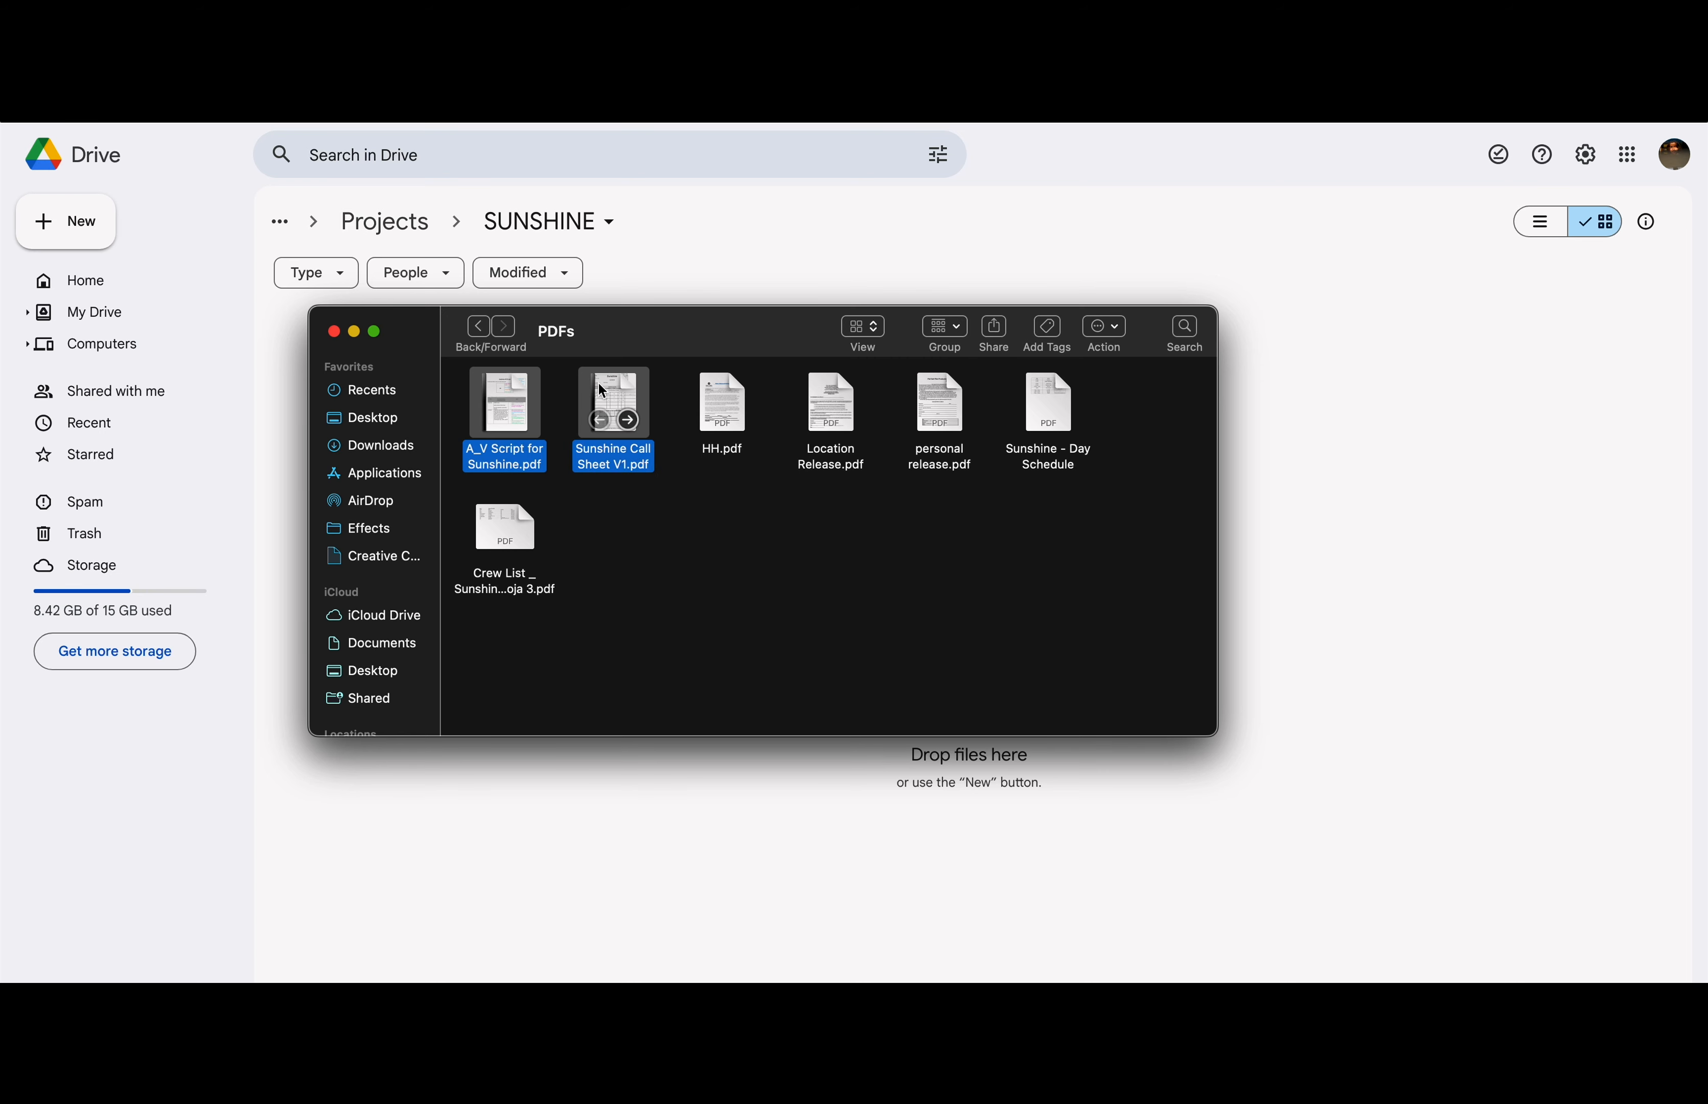
left_click_drag(597, 385, 797, 565)
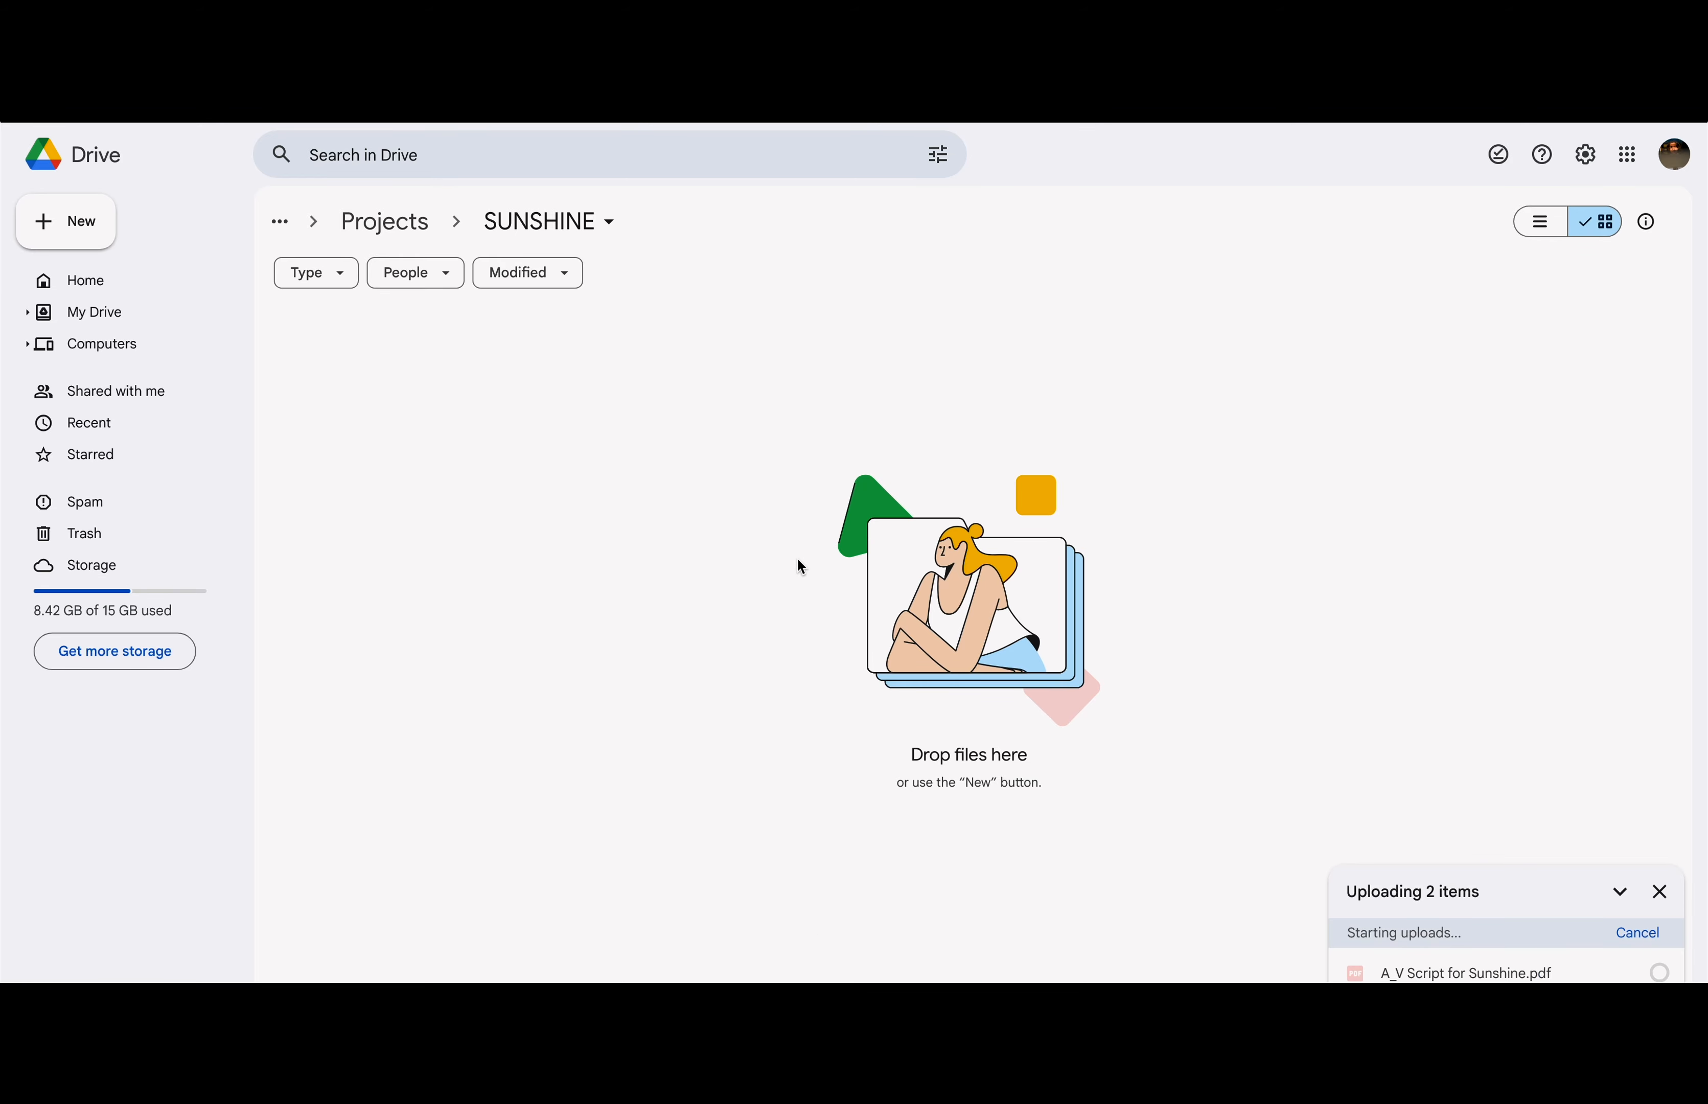
Step: Set the SUNSHINE folder's General access to Anyone with the link and copy the link
left_click(334, 332)
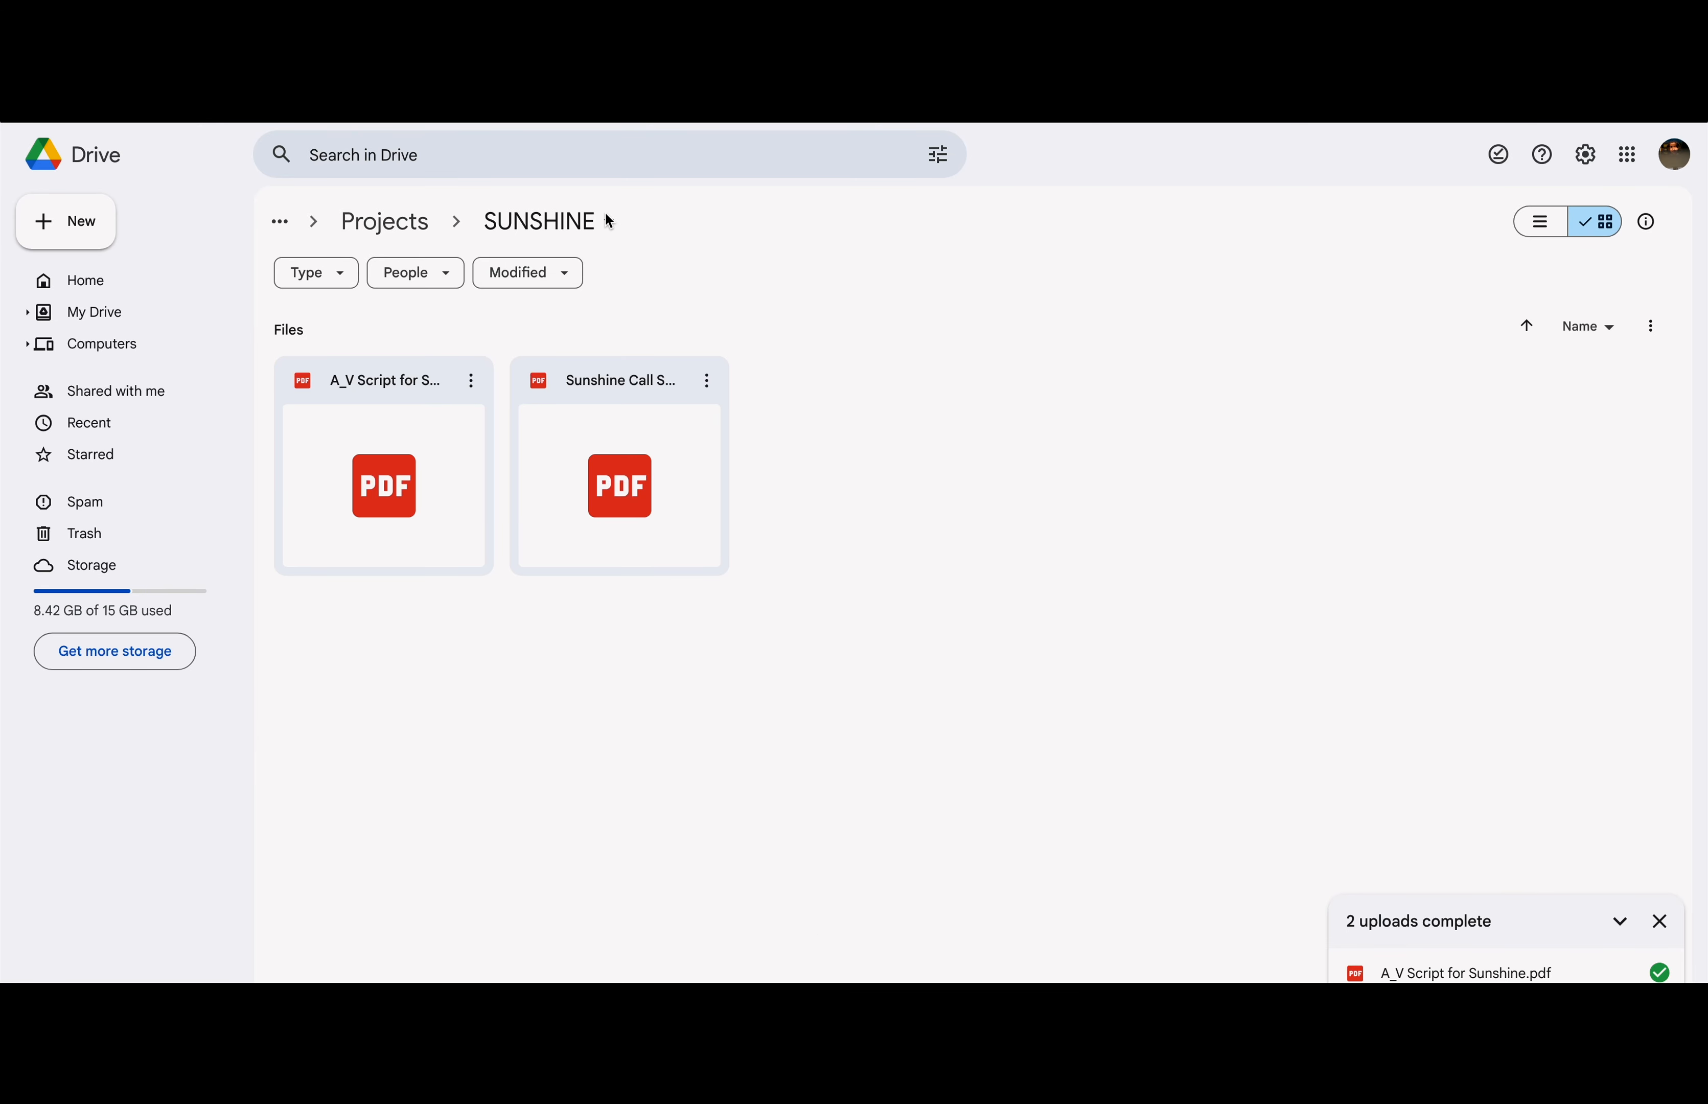
left_click(611, 227)
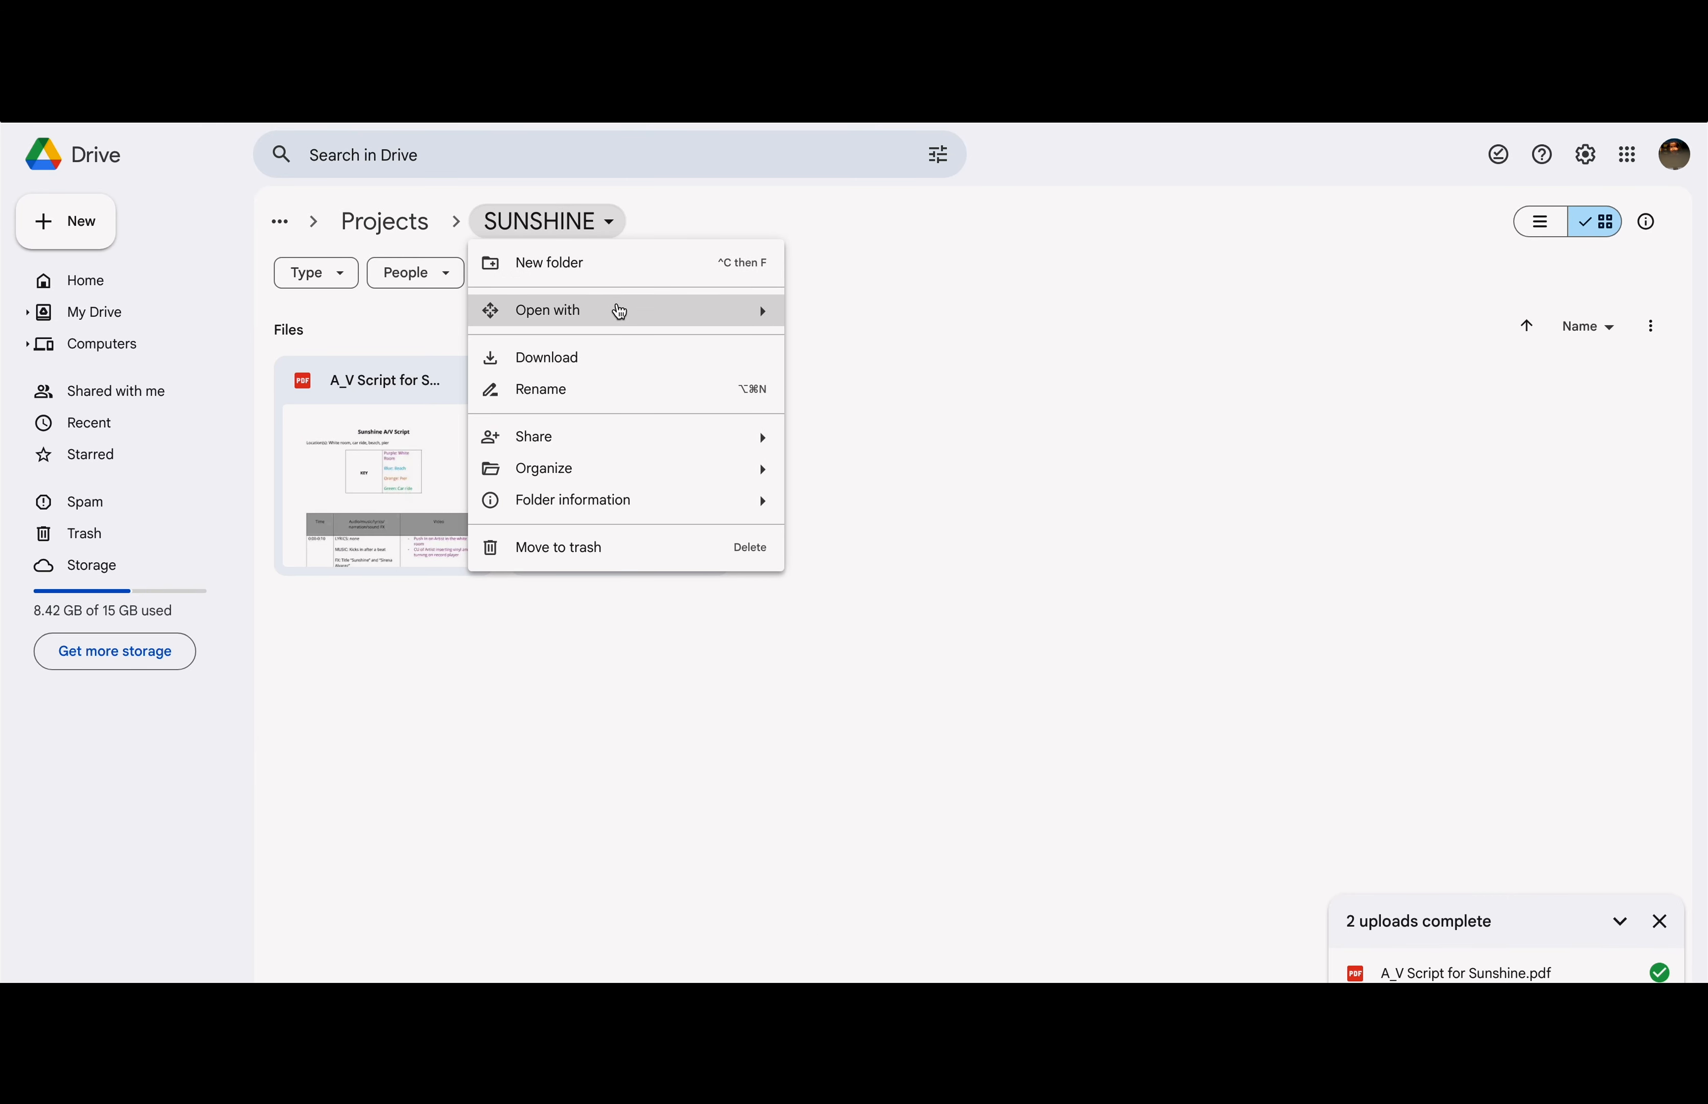
mouse_move(583, 441)
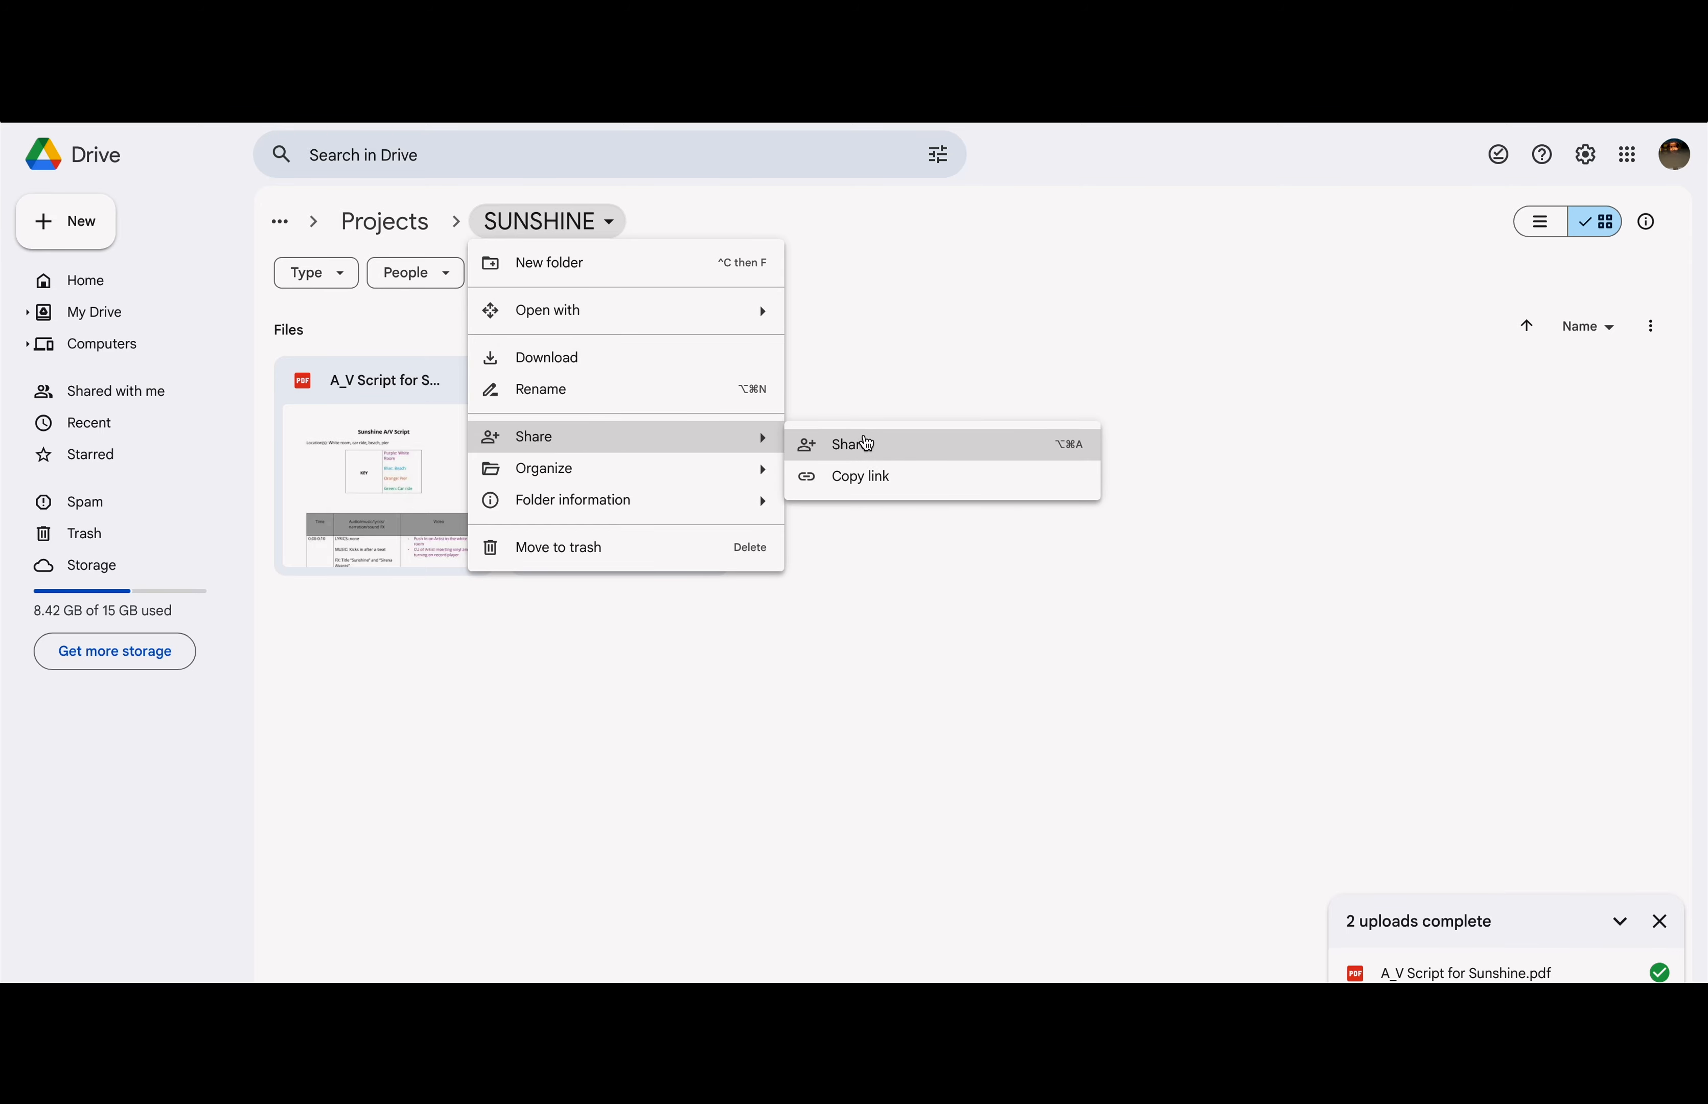
left_click(866, 445)
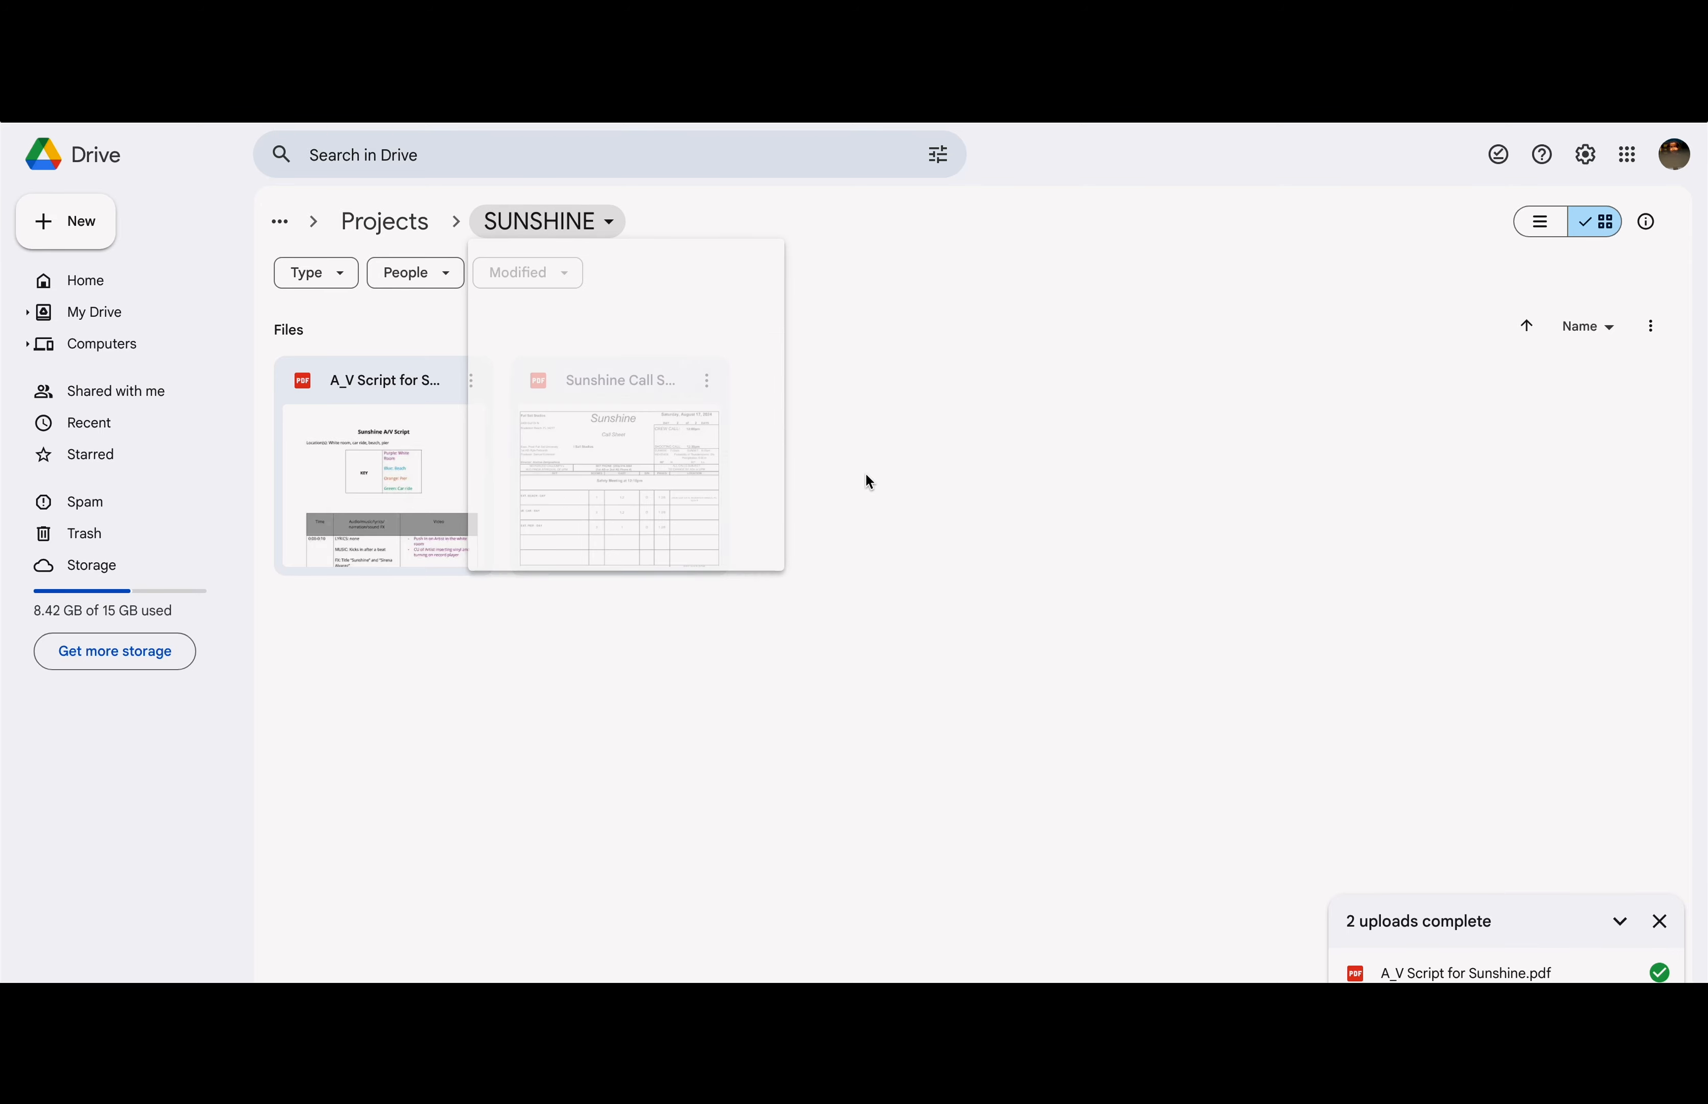
left_click(618, 221)
mouse_move(633, 447)
left_click(885, 442)
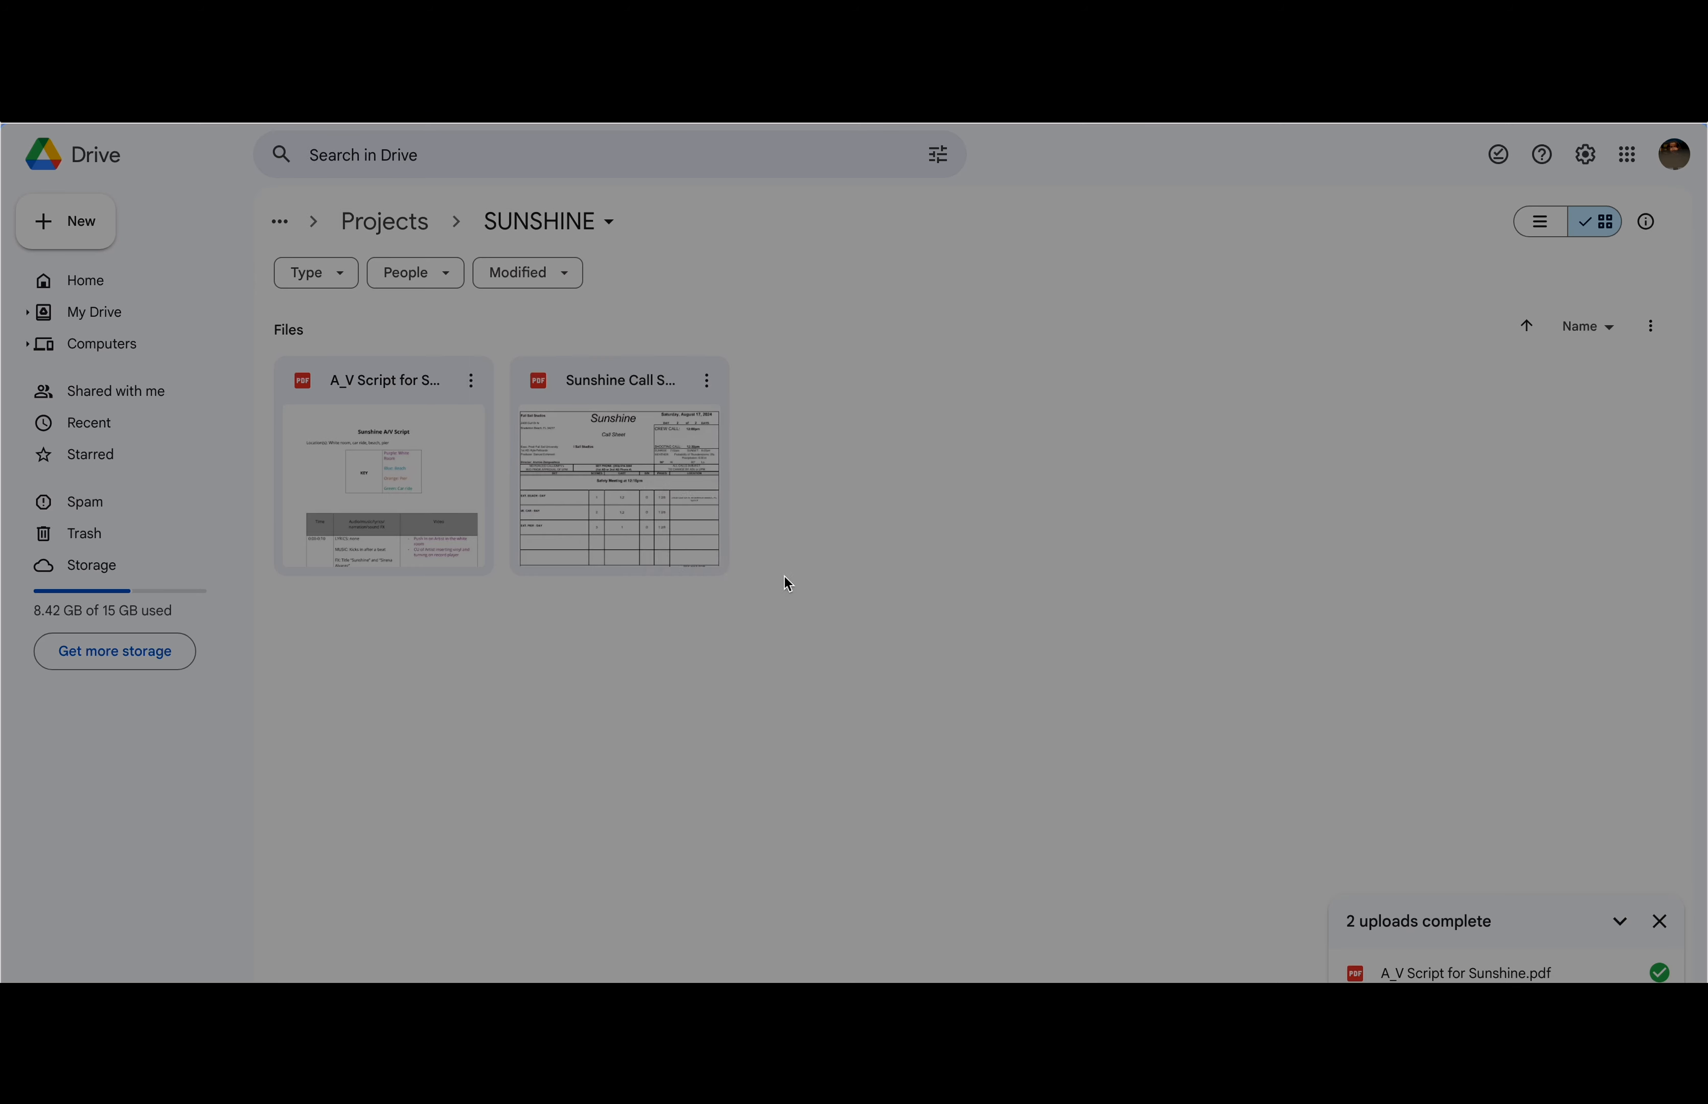
left_click(707, 672)
left_click(716, 759)
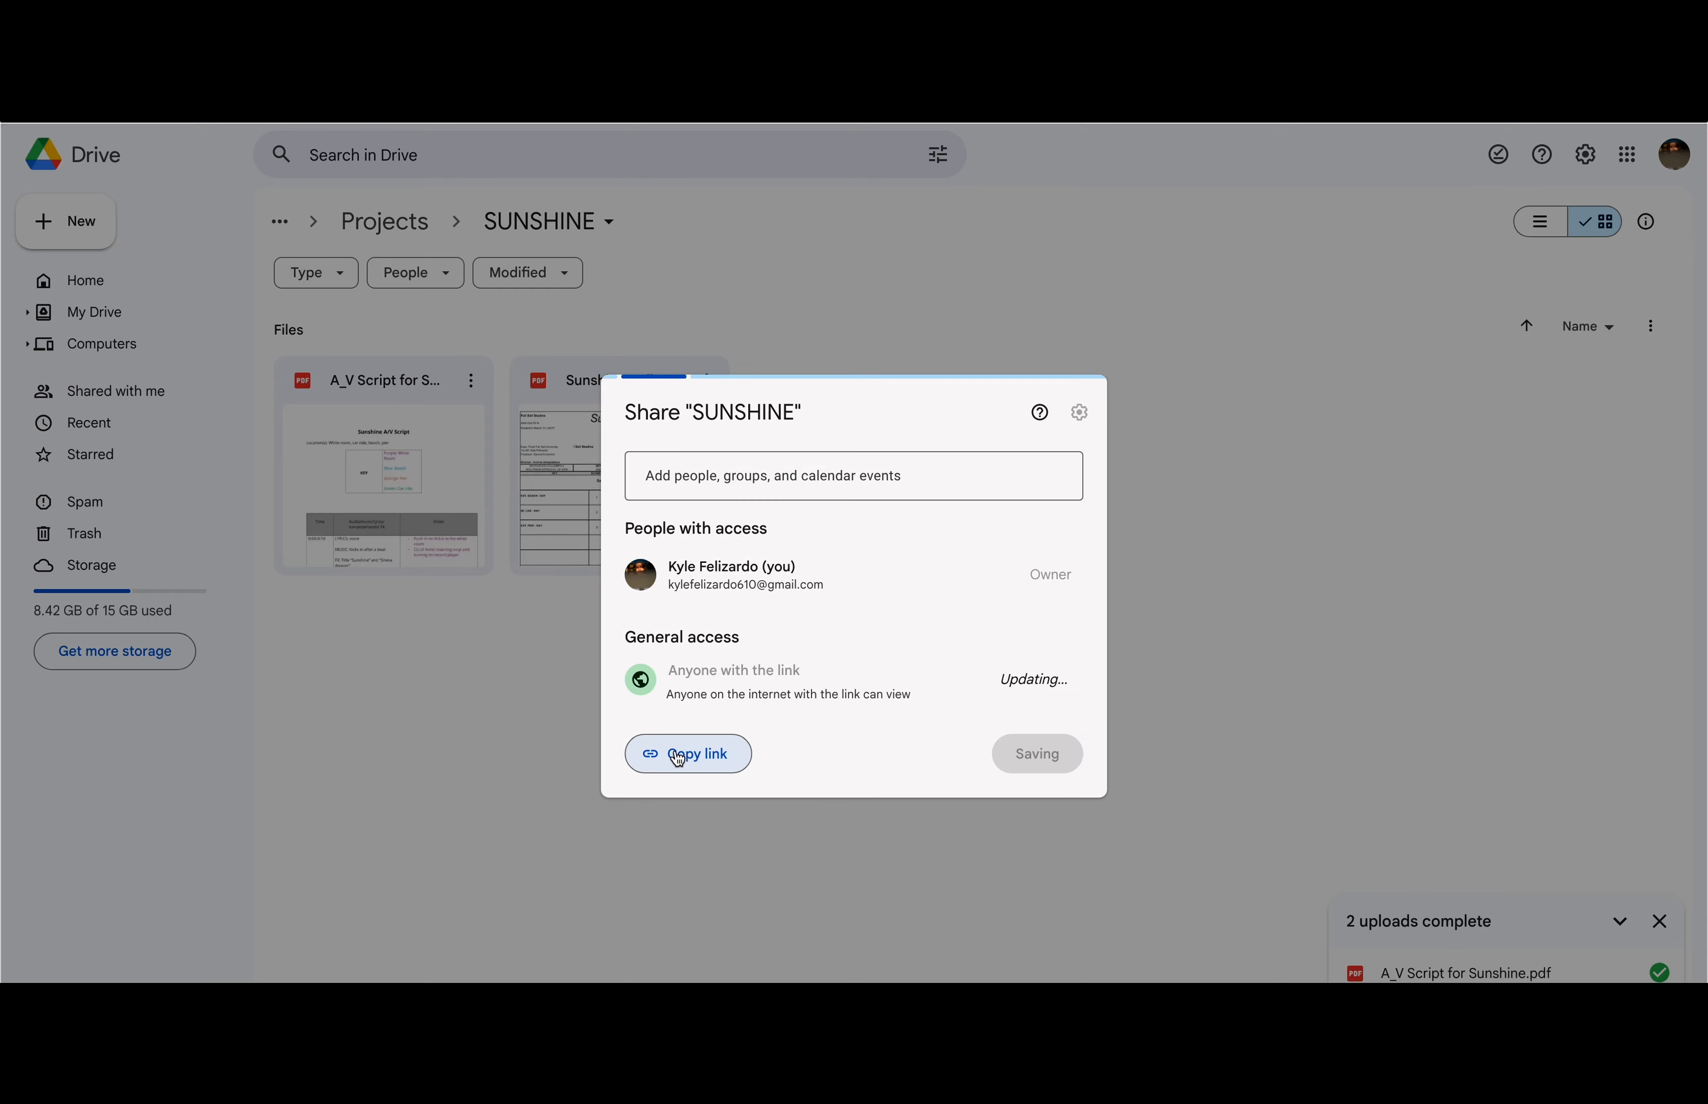
left_click(678, 760)
left_click(1034, 747)
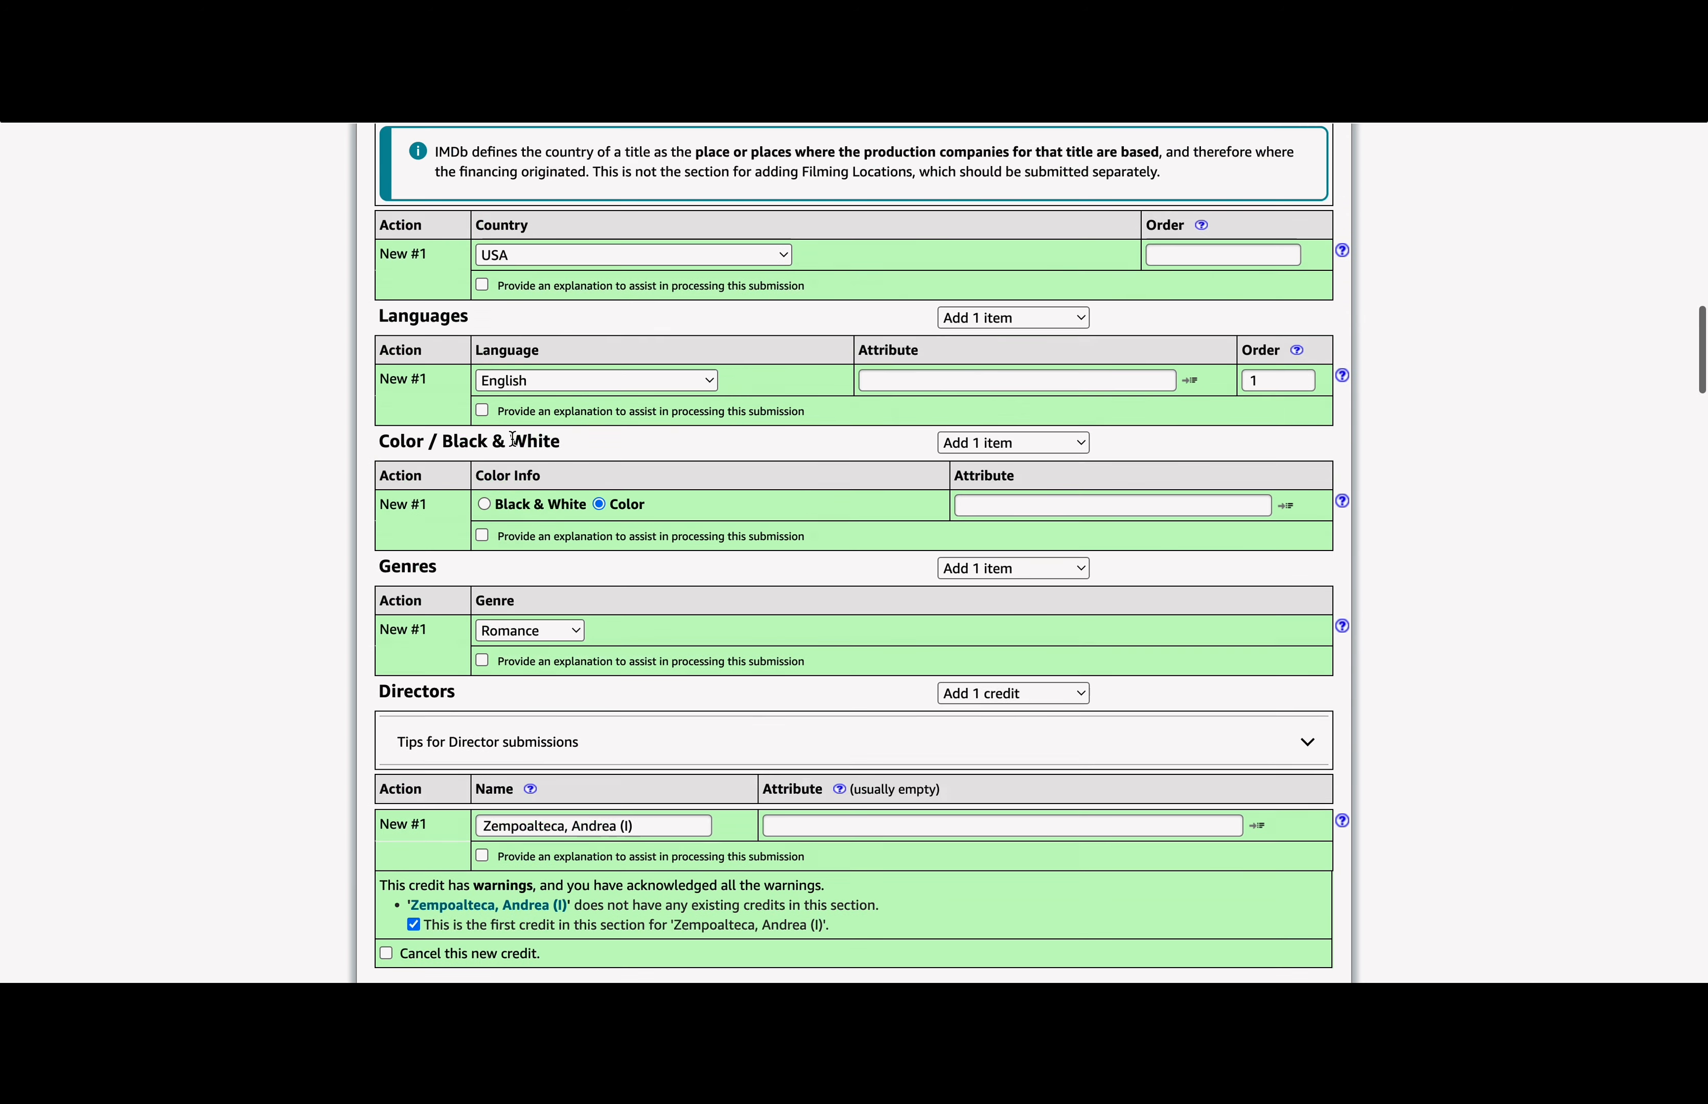
Step: Paste the SUNSHINE Drive link as Miscellaneous Link described 'Script & Call Sheet', then re-check
scroll(512, 440, "up", 5)
left_click(588, 486)
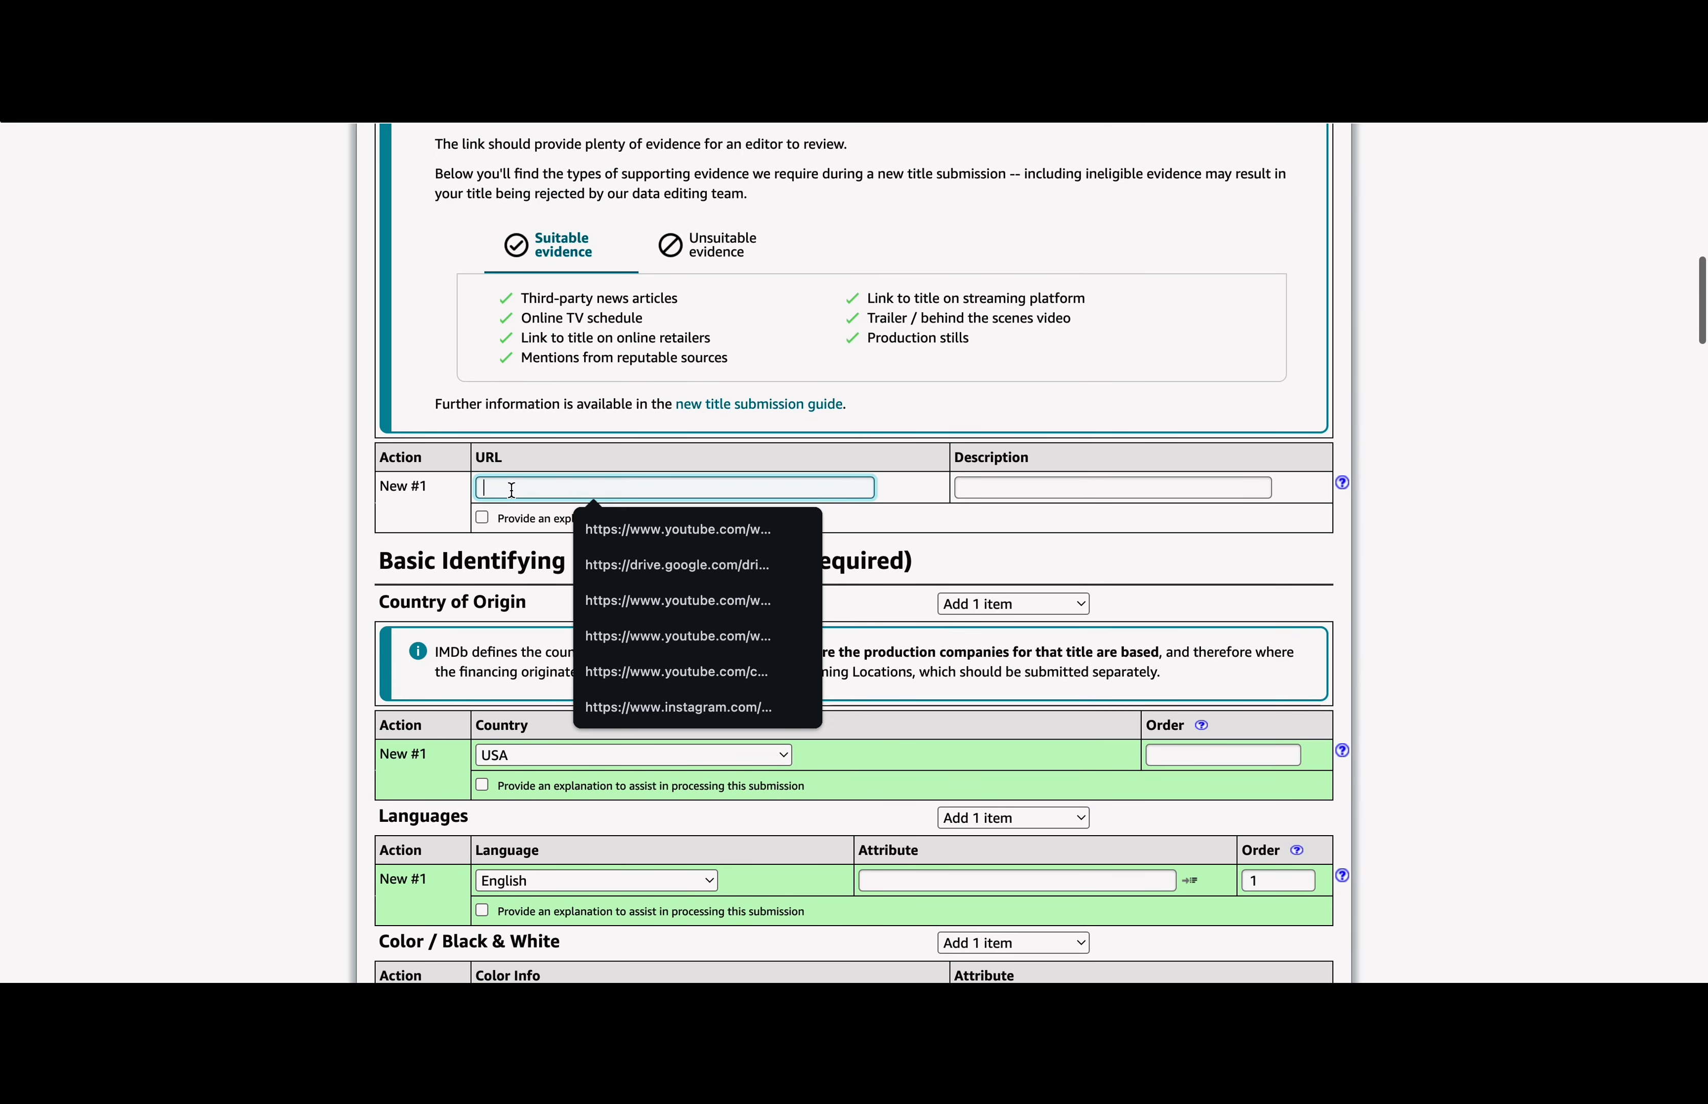
scroll(590, 482, "up", 1)
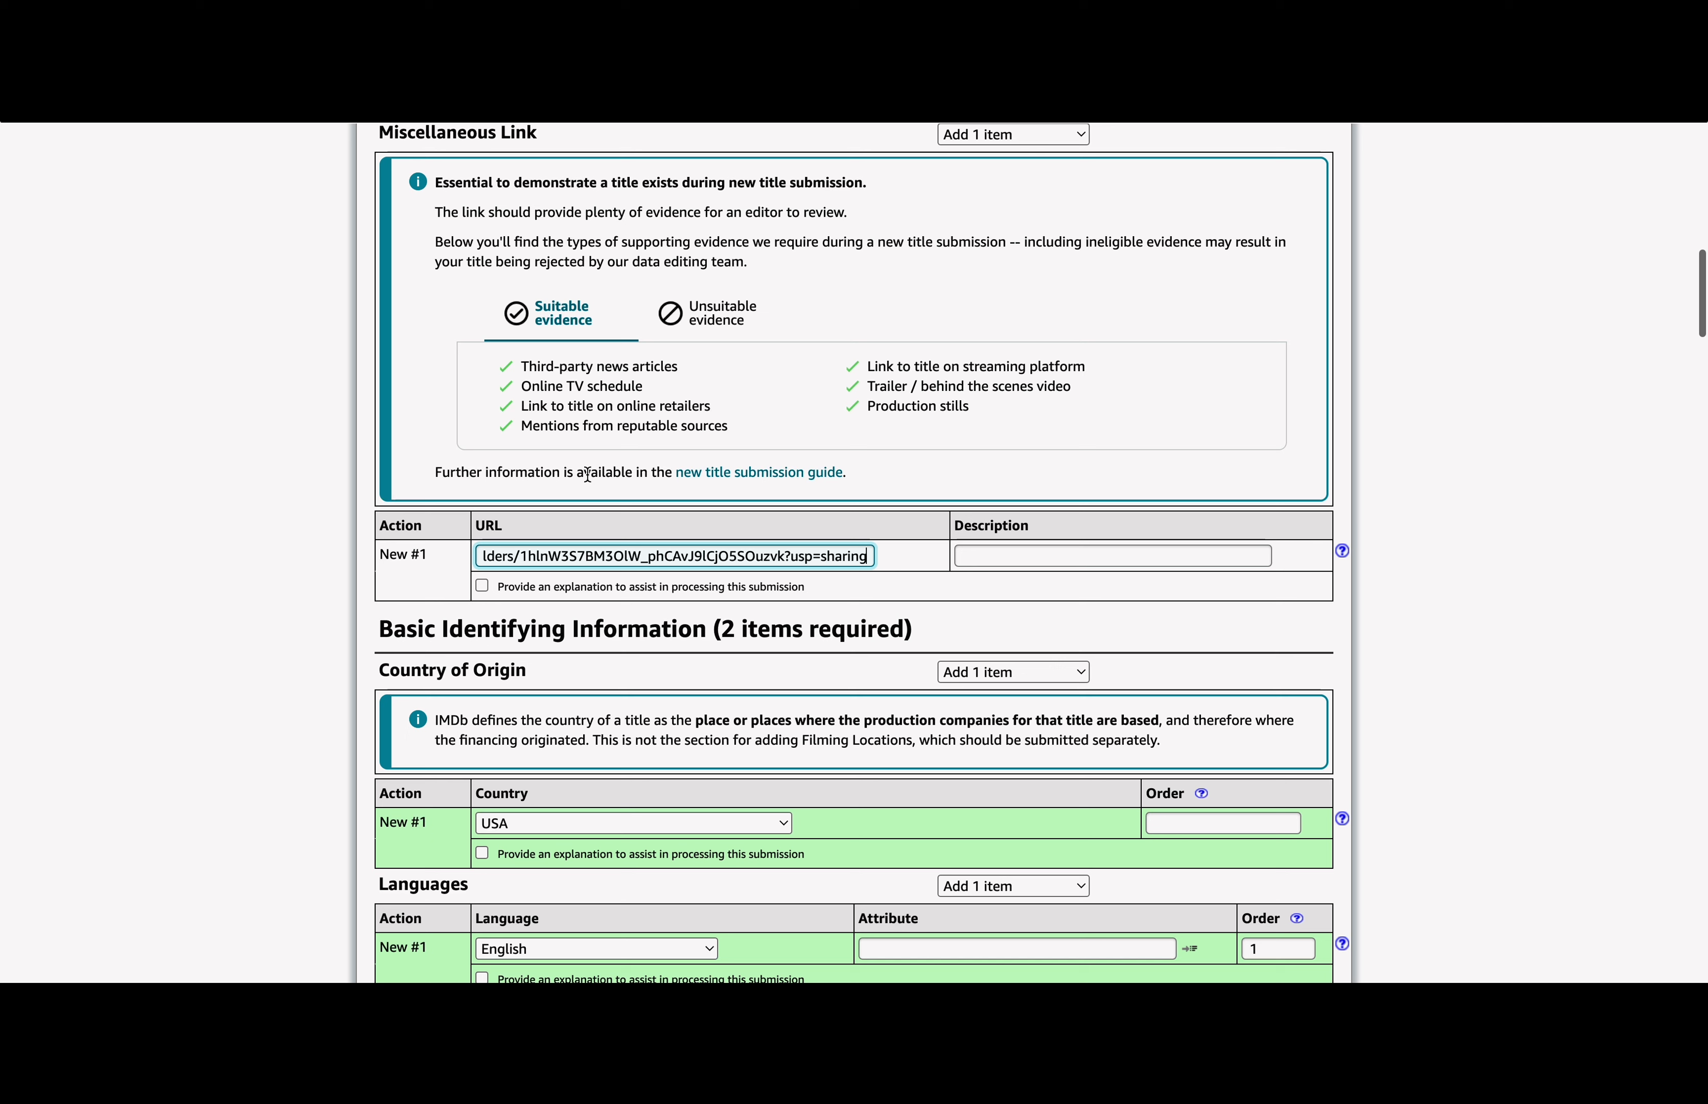
left_click(993, 543)
left_click(989, 558)
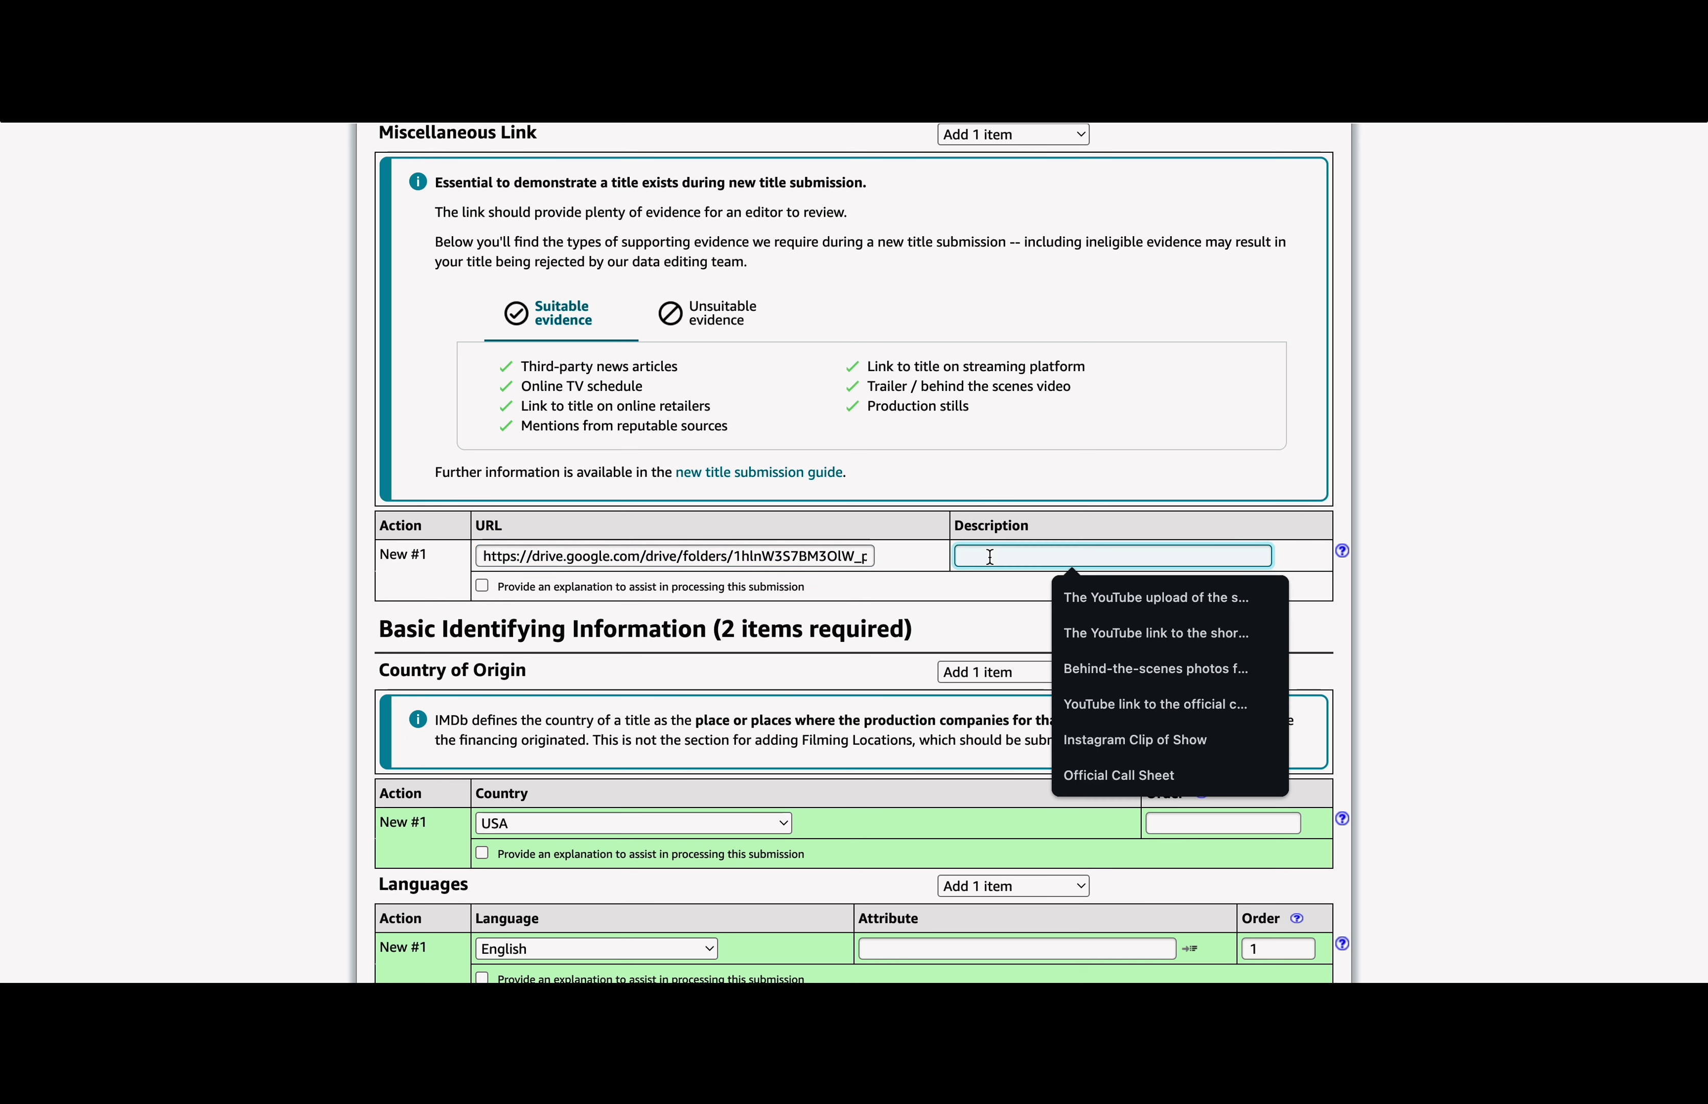
type("Script & Call Sheet")
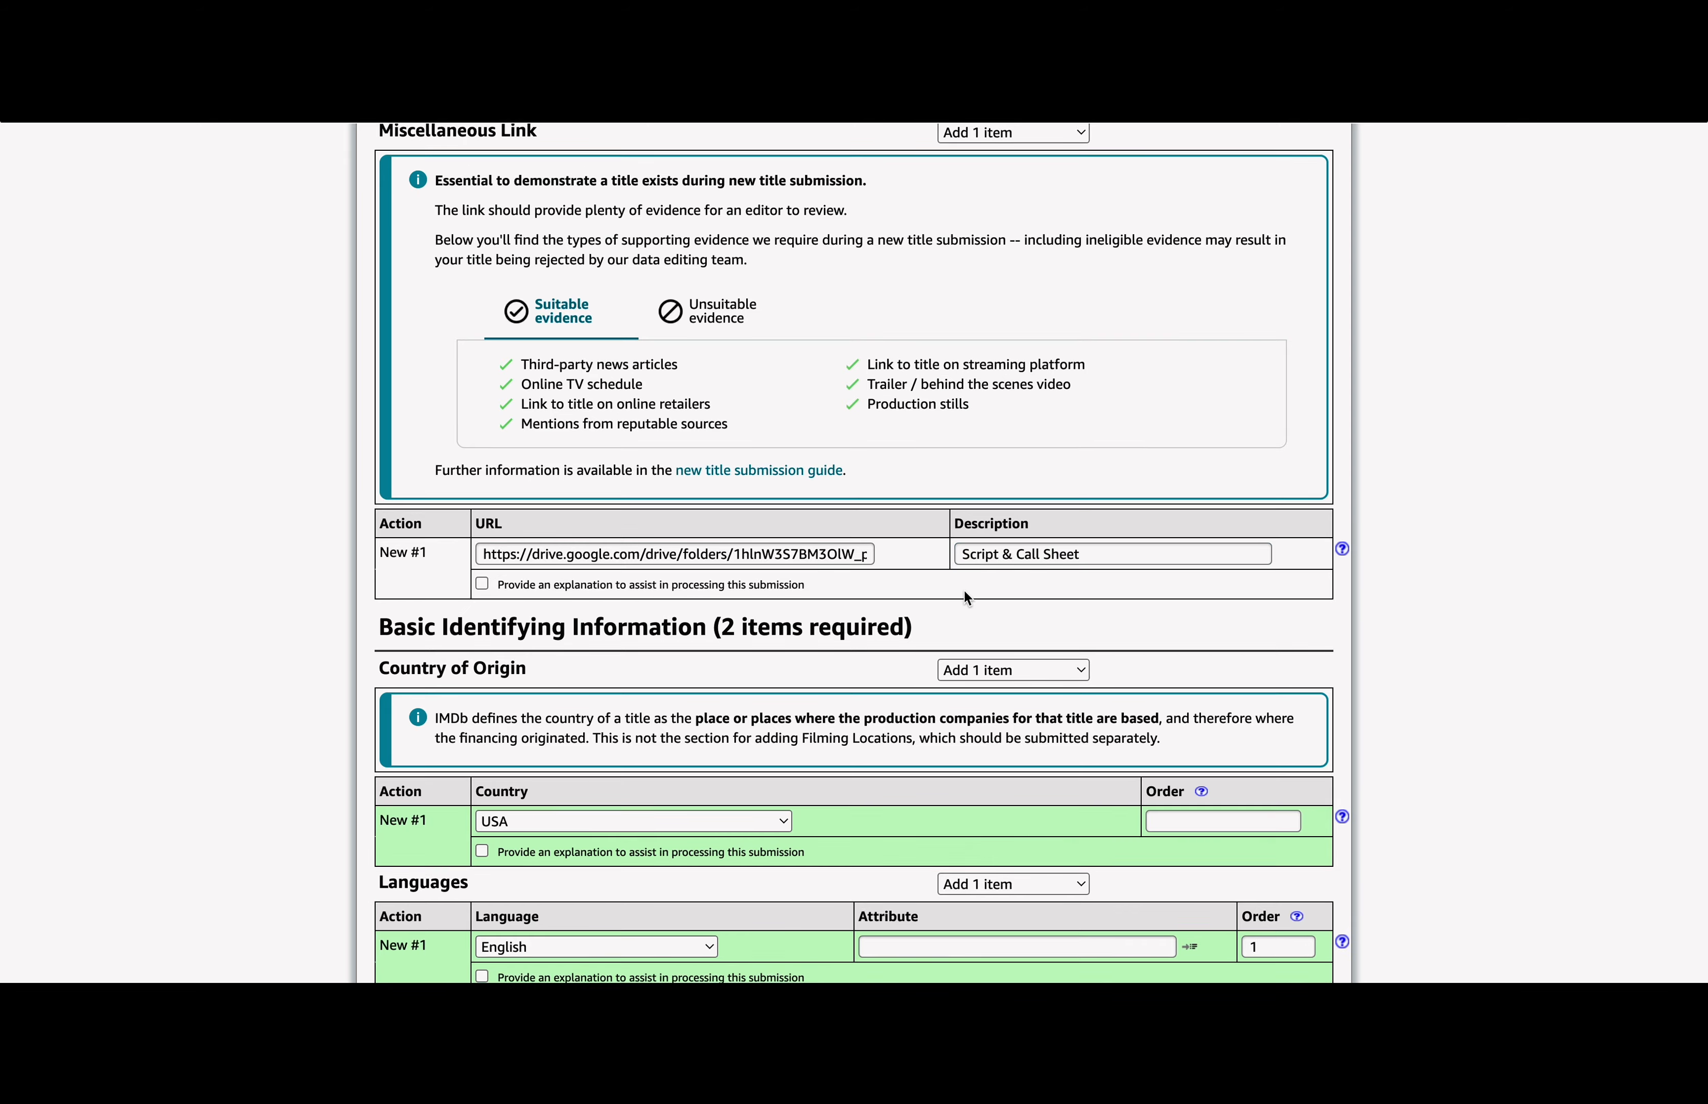
scroll(963, 589, "down", 20)
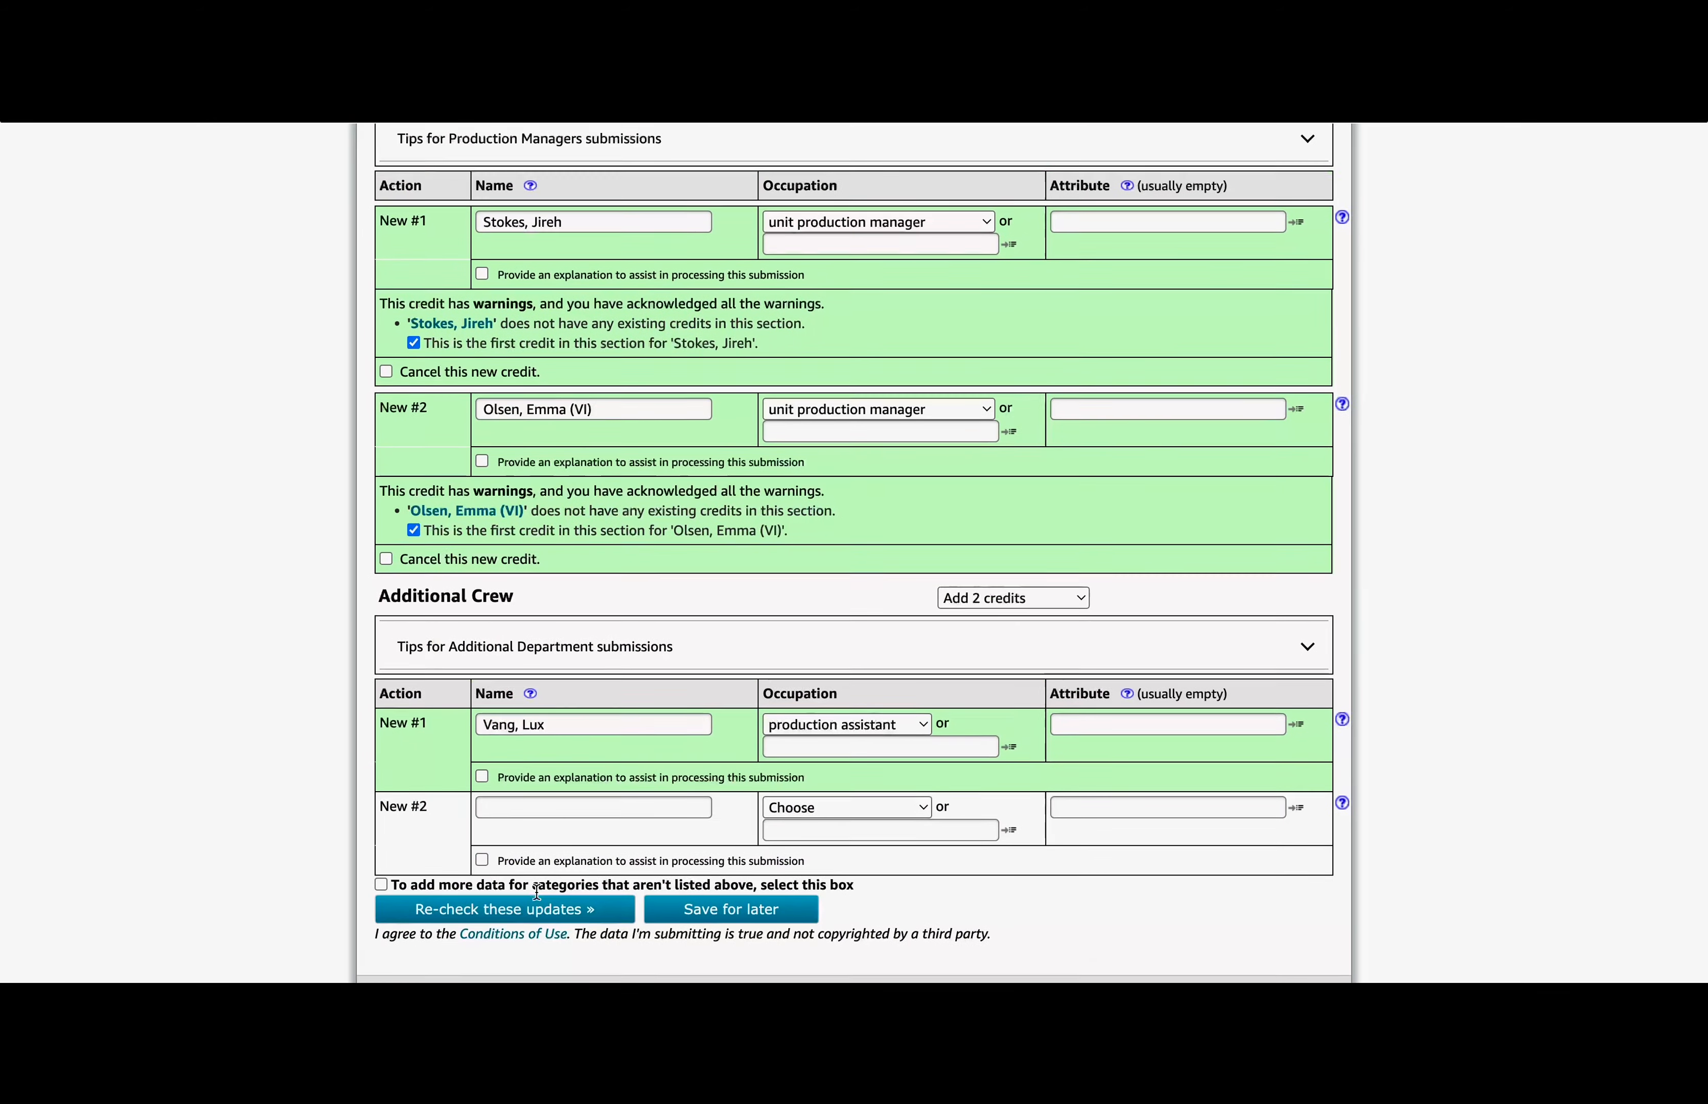
left_click(539, 911)
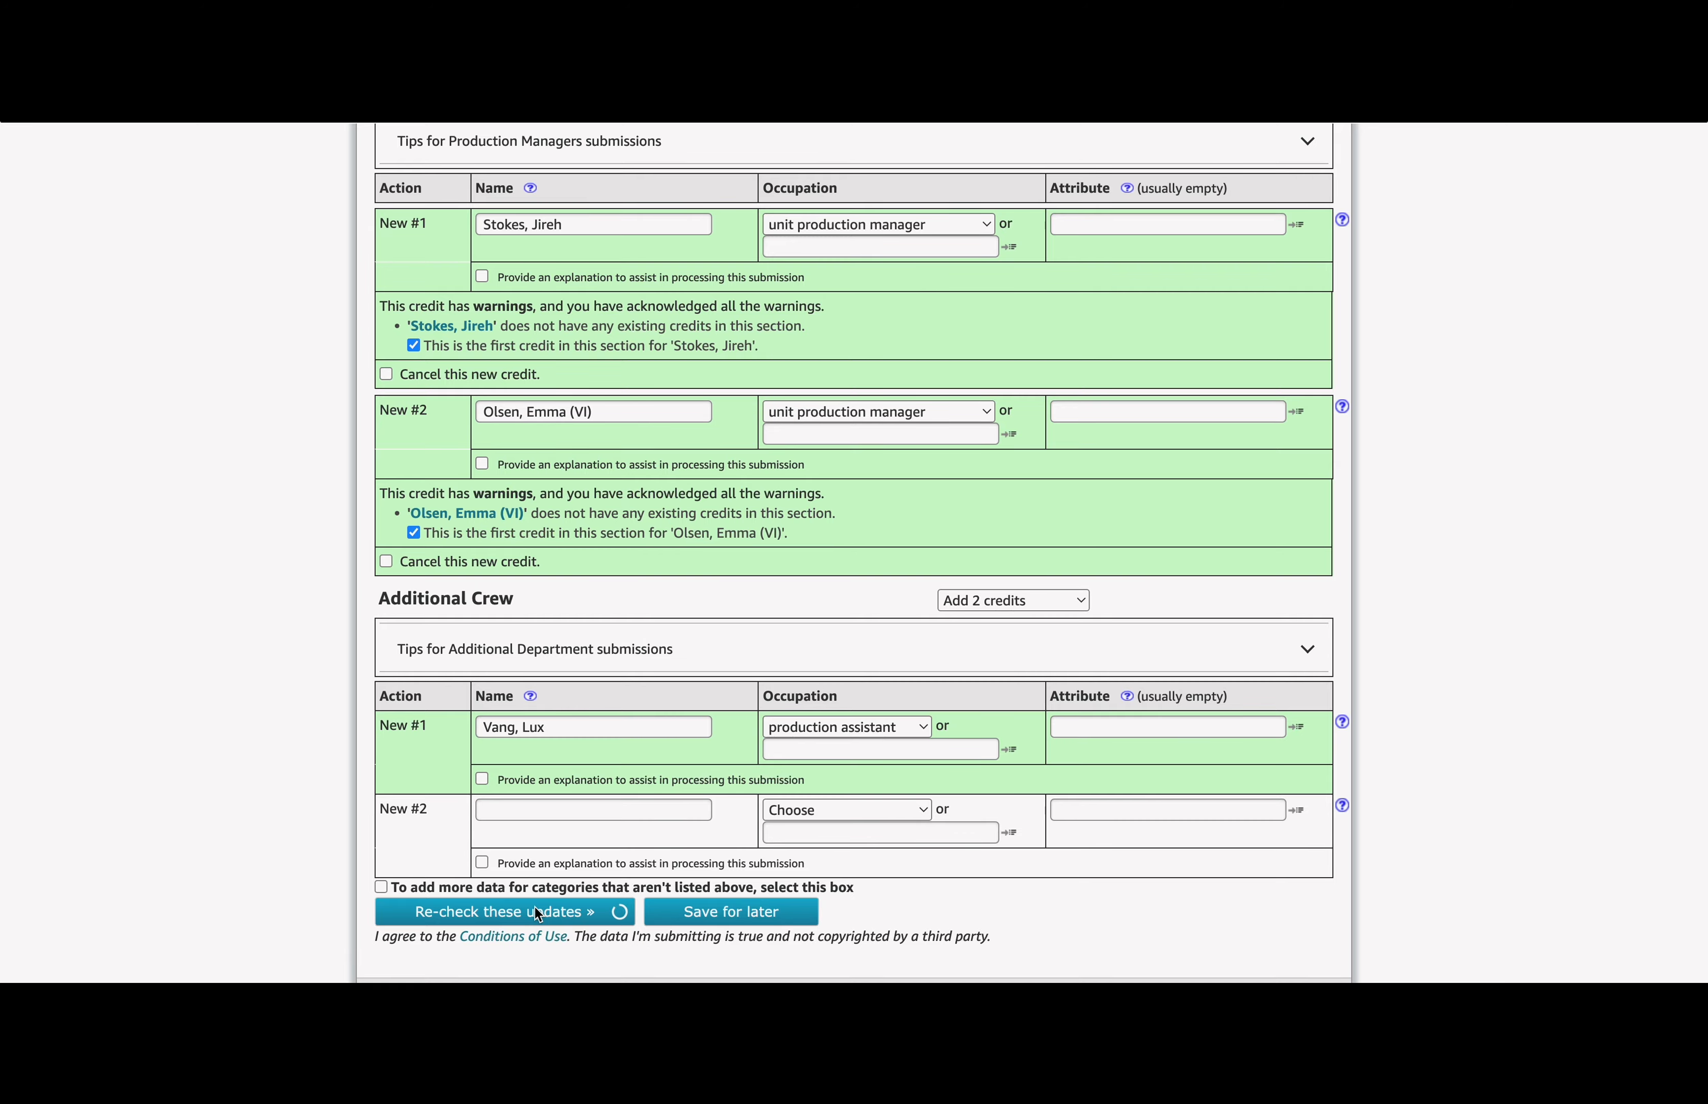
Step: Submit the re-checked new title updates from the bottom of the form
scroll(539, 905, "down", 20)
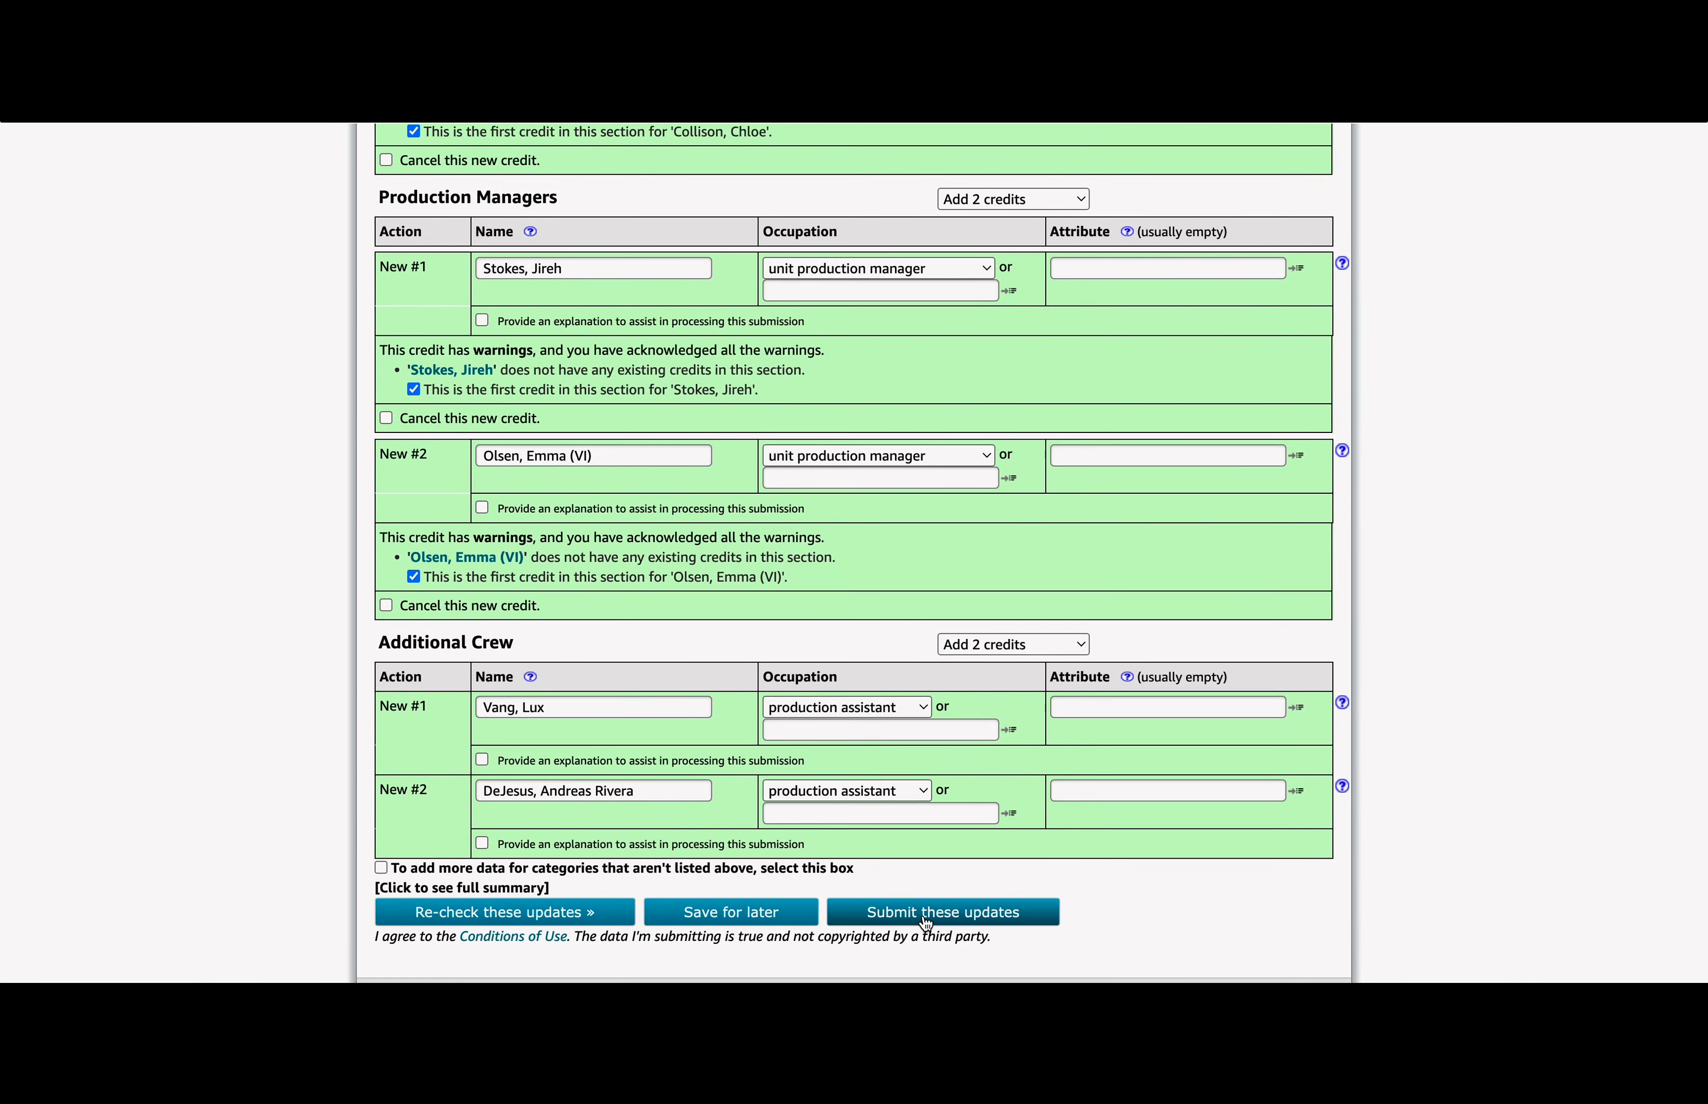
left_click(906, 913)
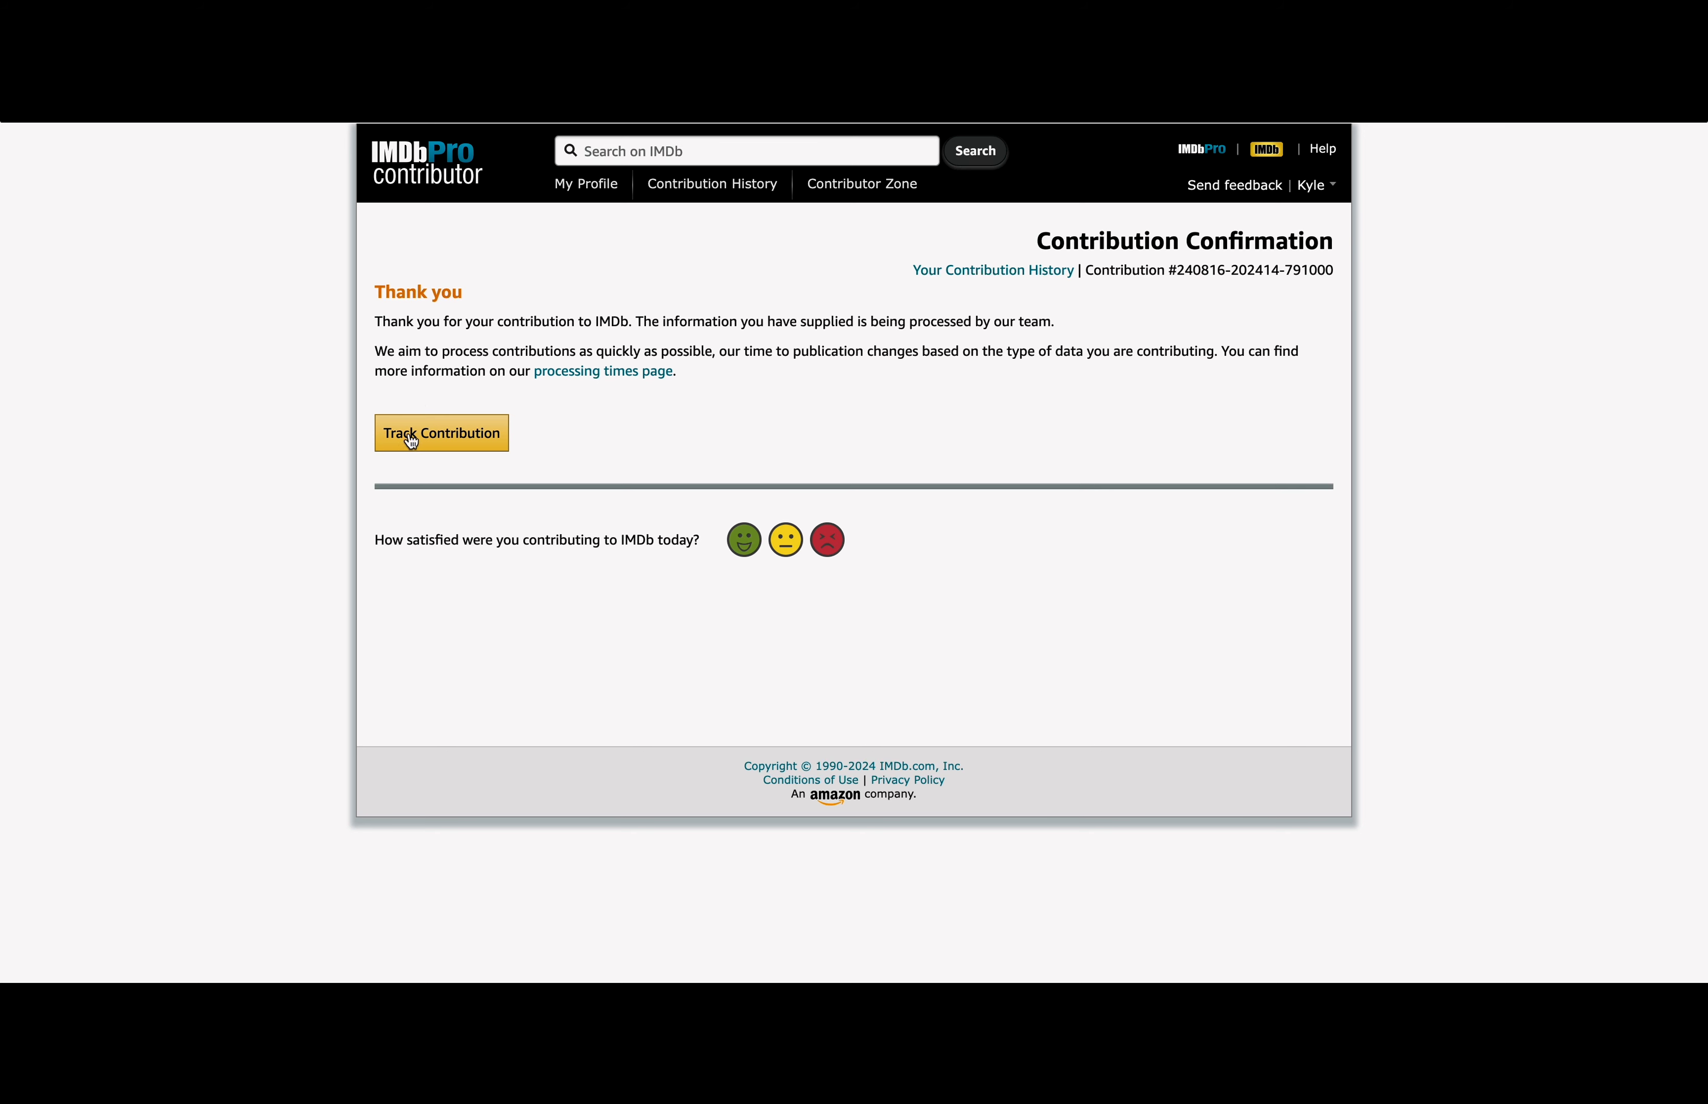
Step: Track the contribution, check its processing date, and review the 34 pending Sunshine items
left_click(457, 439)
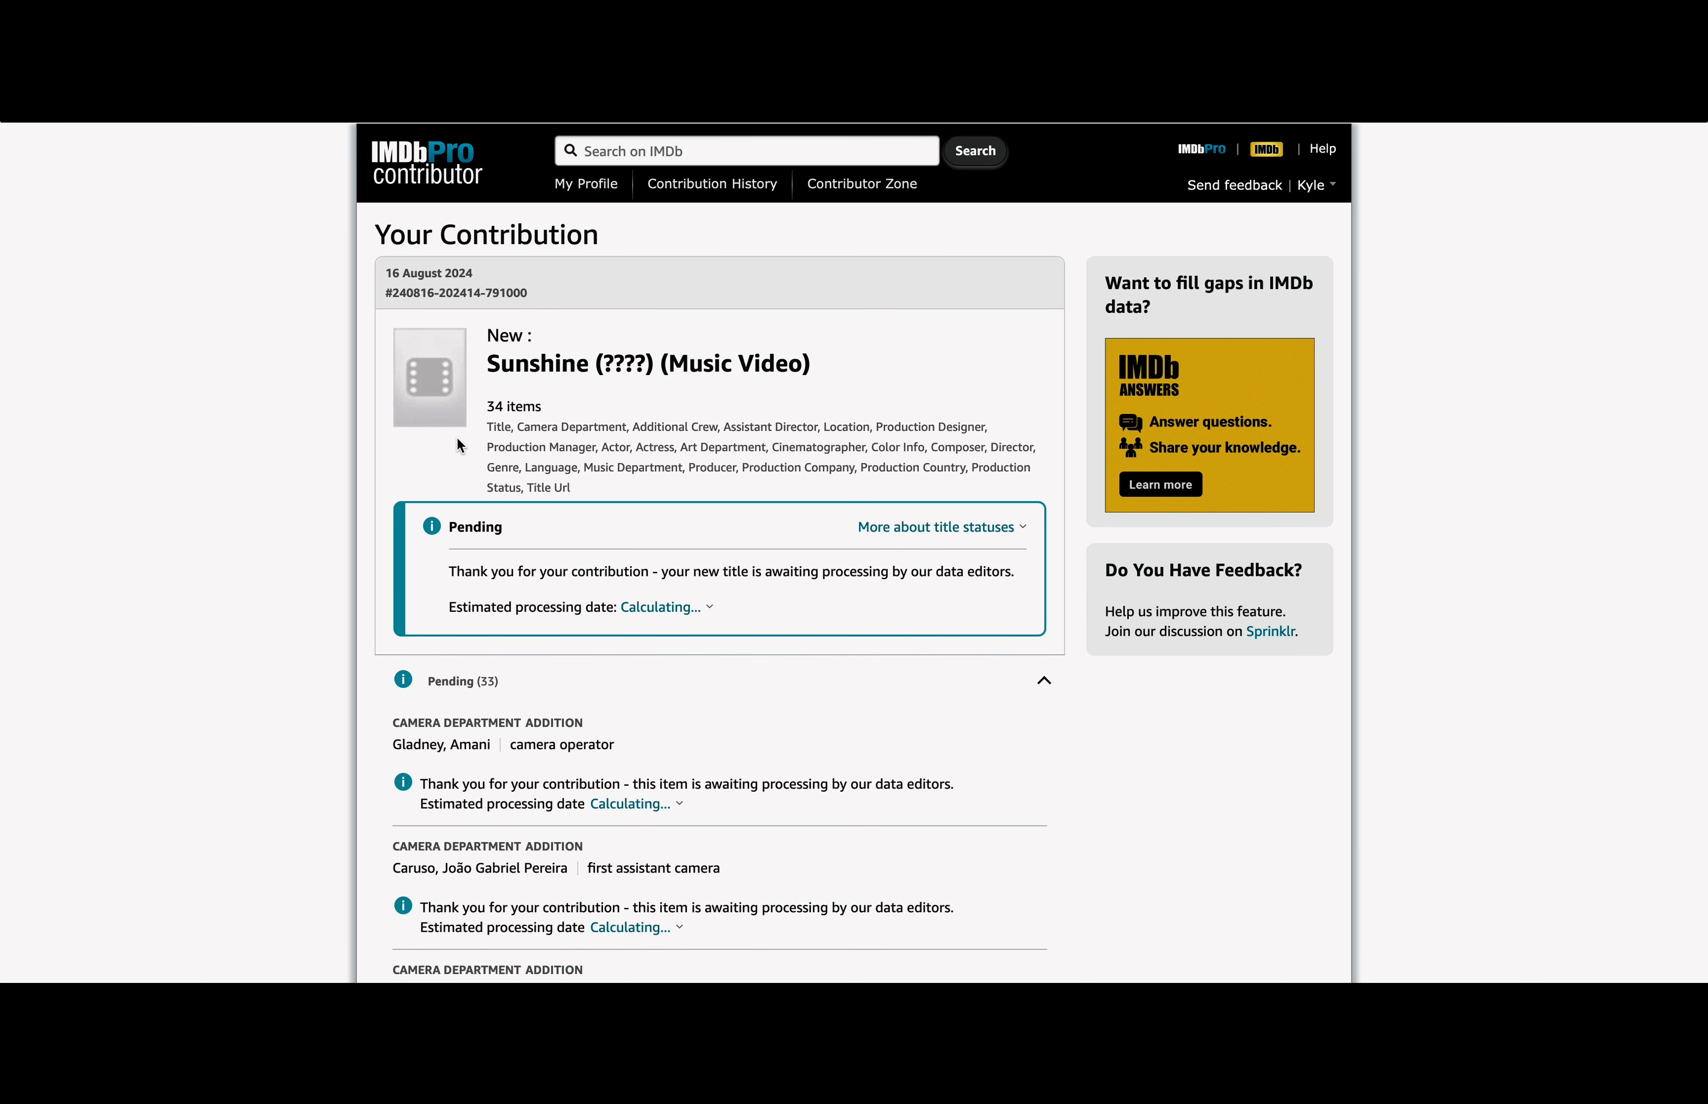
scroll(460, 435, "down", 3)
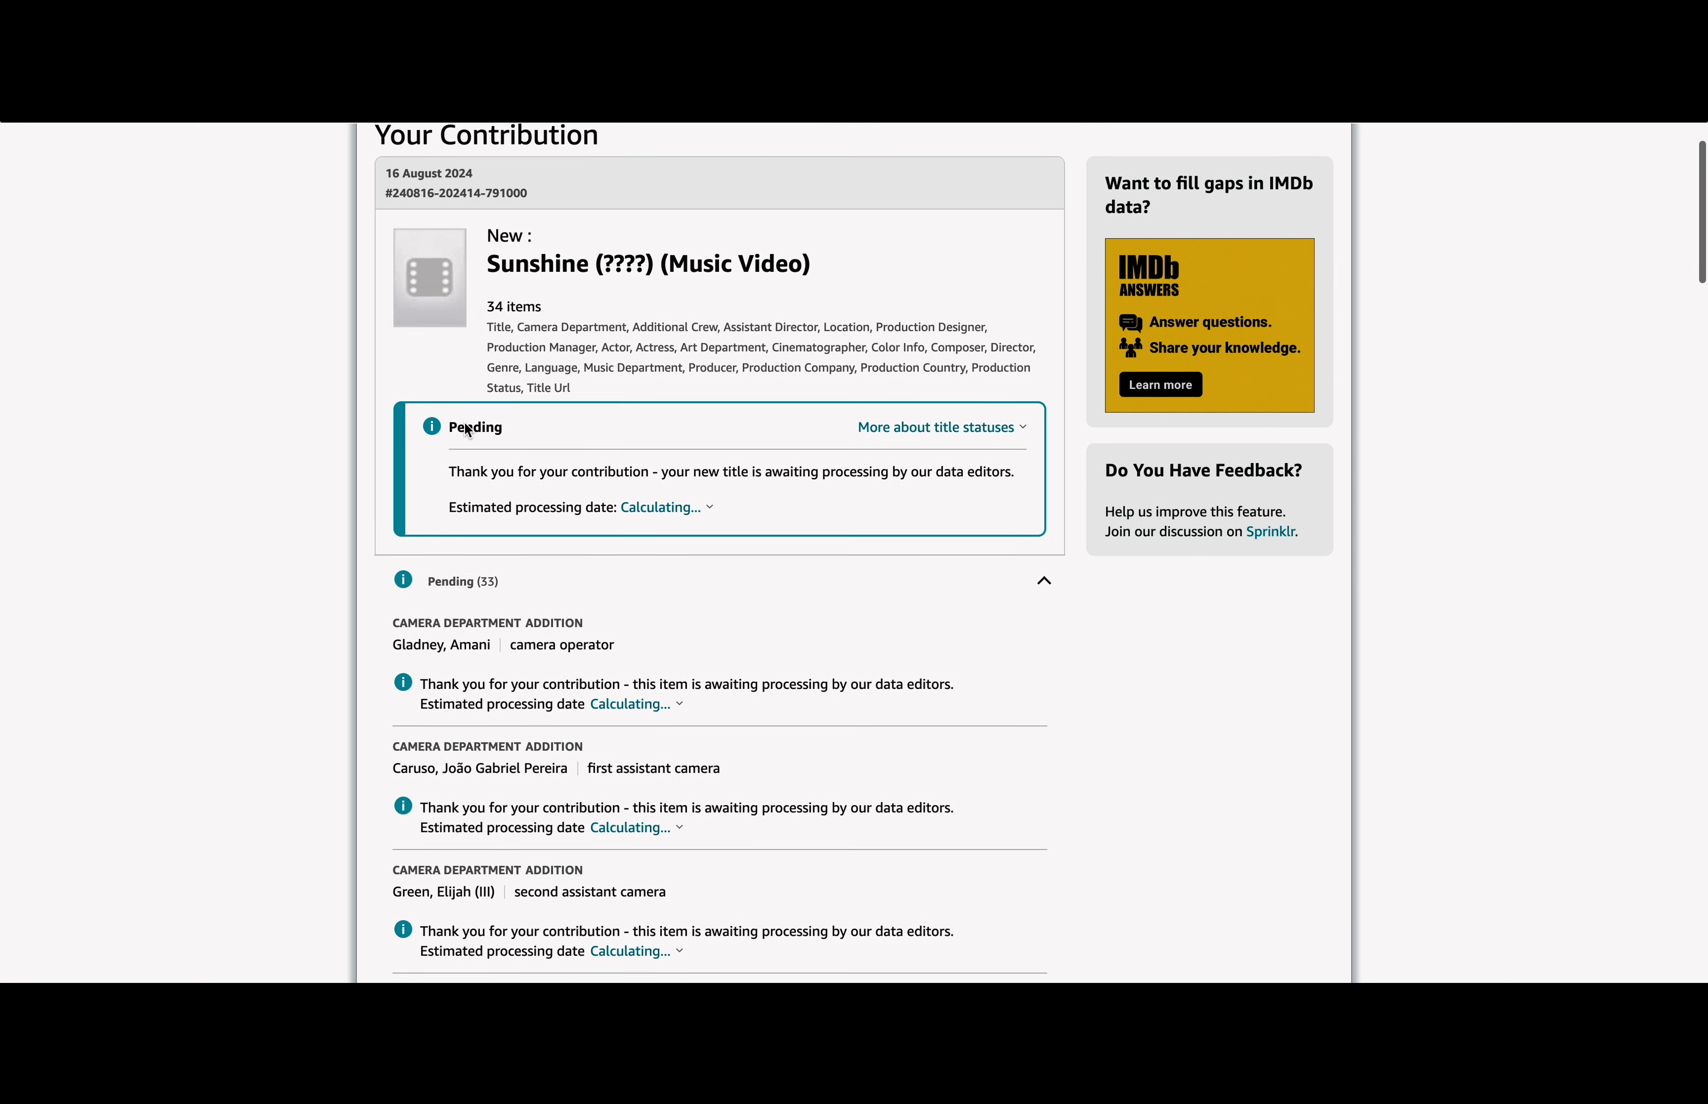
scroll(467, 430, "down", 1)
left_click(660, 455)
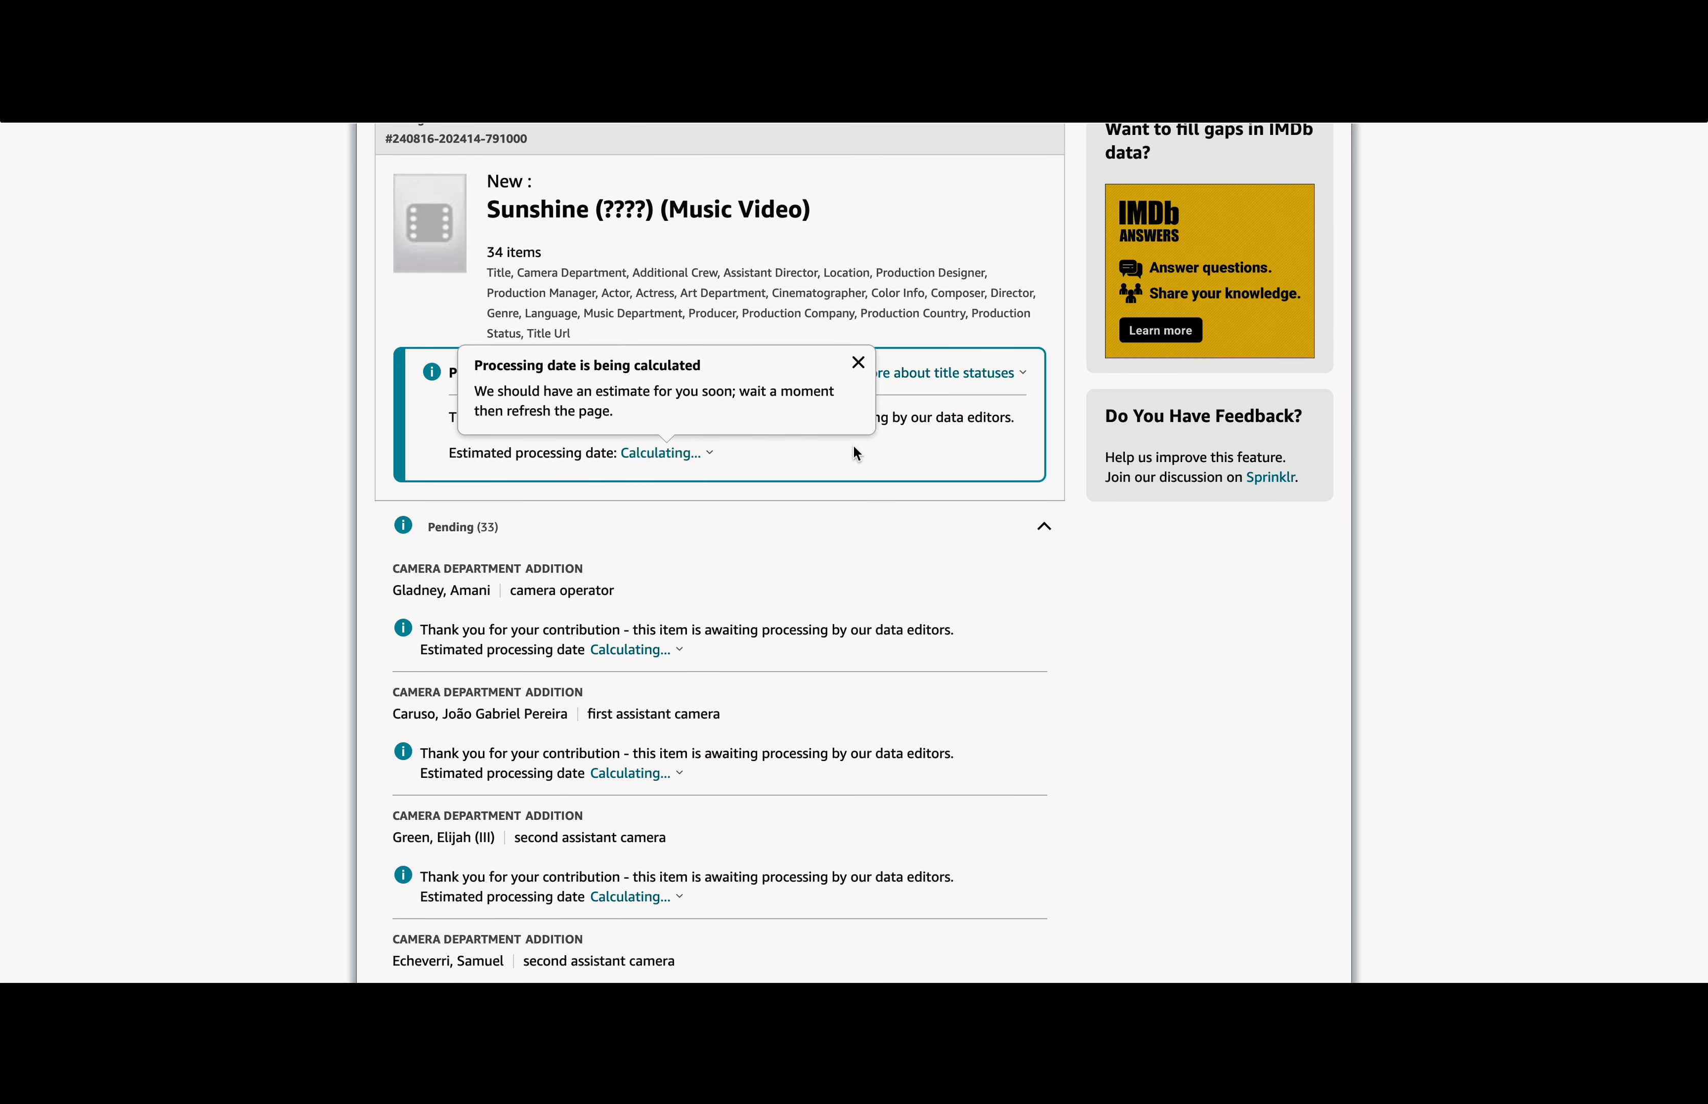
scroll(881, 453, "down", 8)
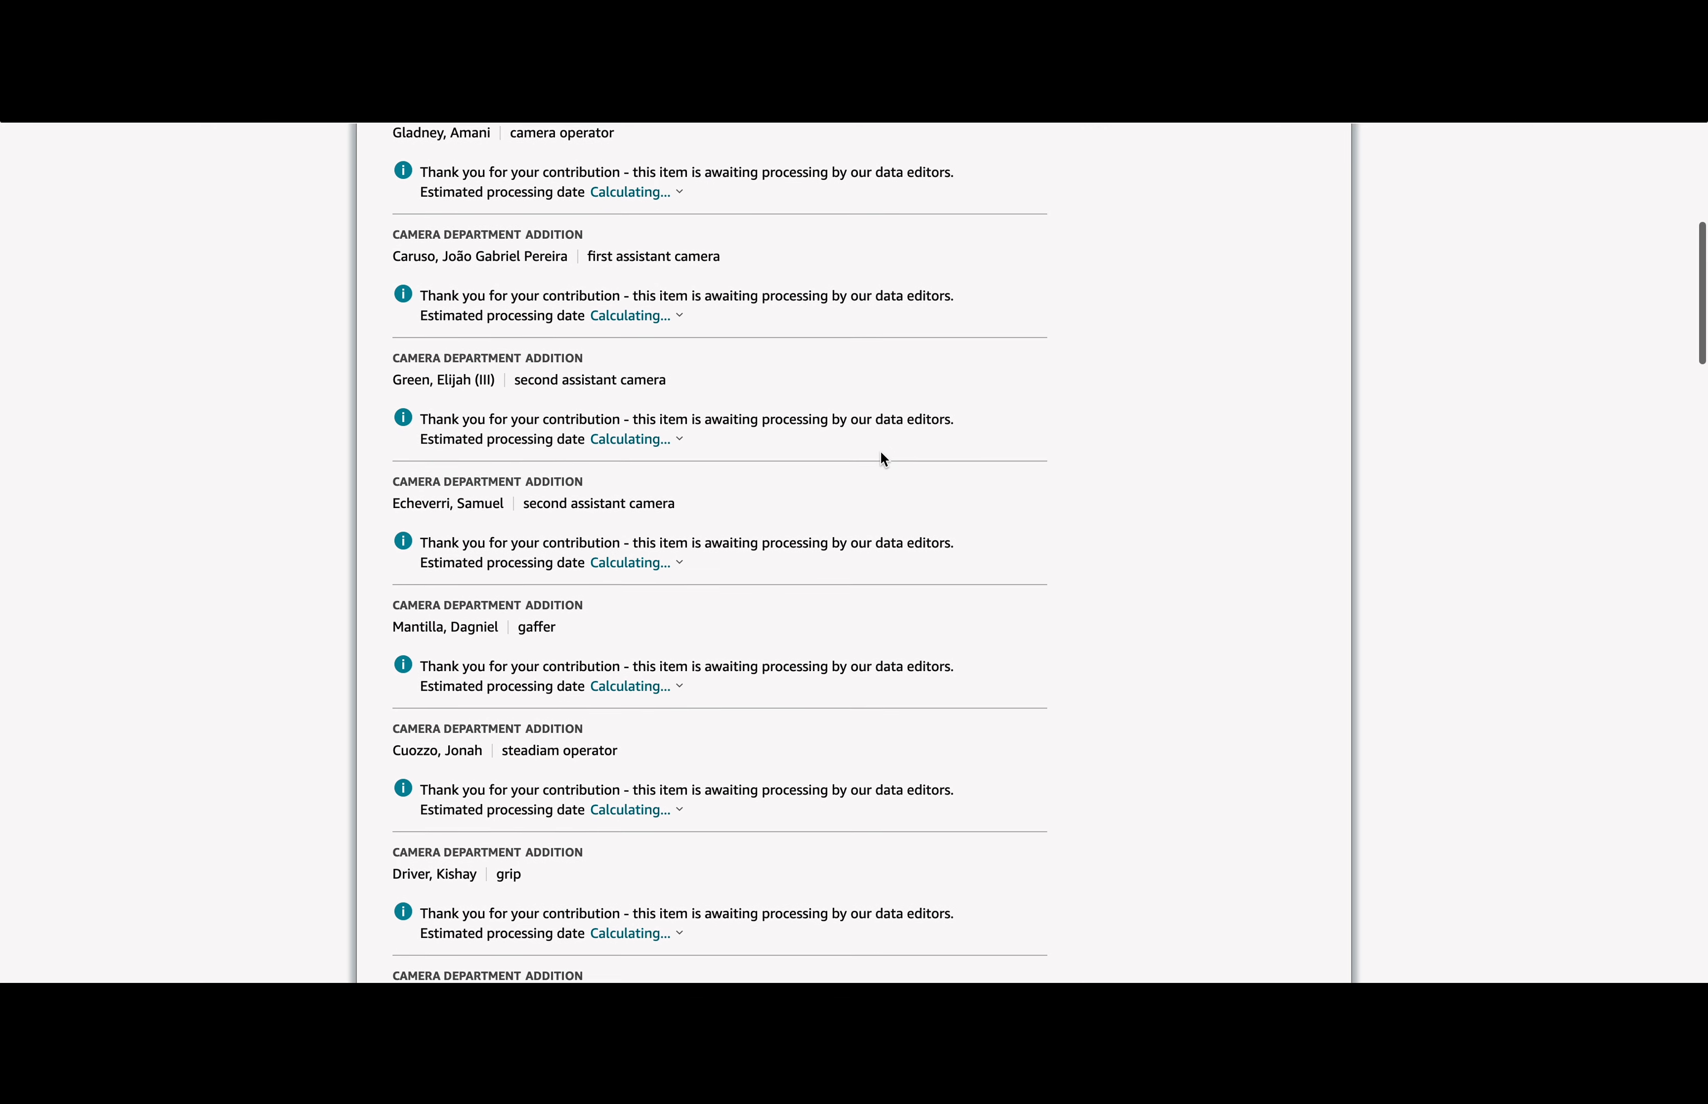
scroll(880, 453, "down", 18)
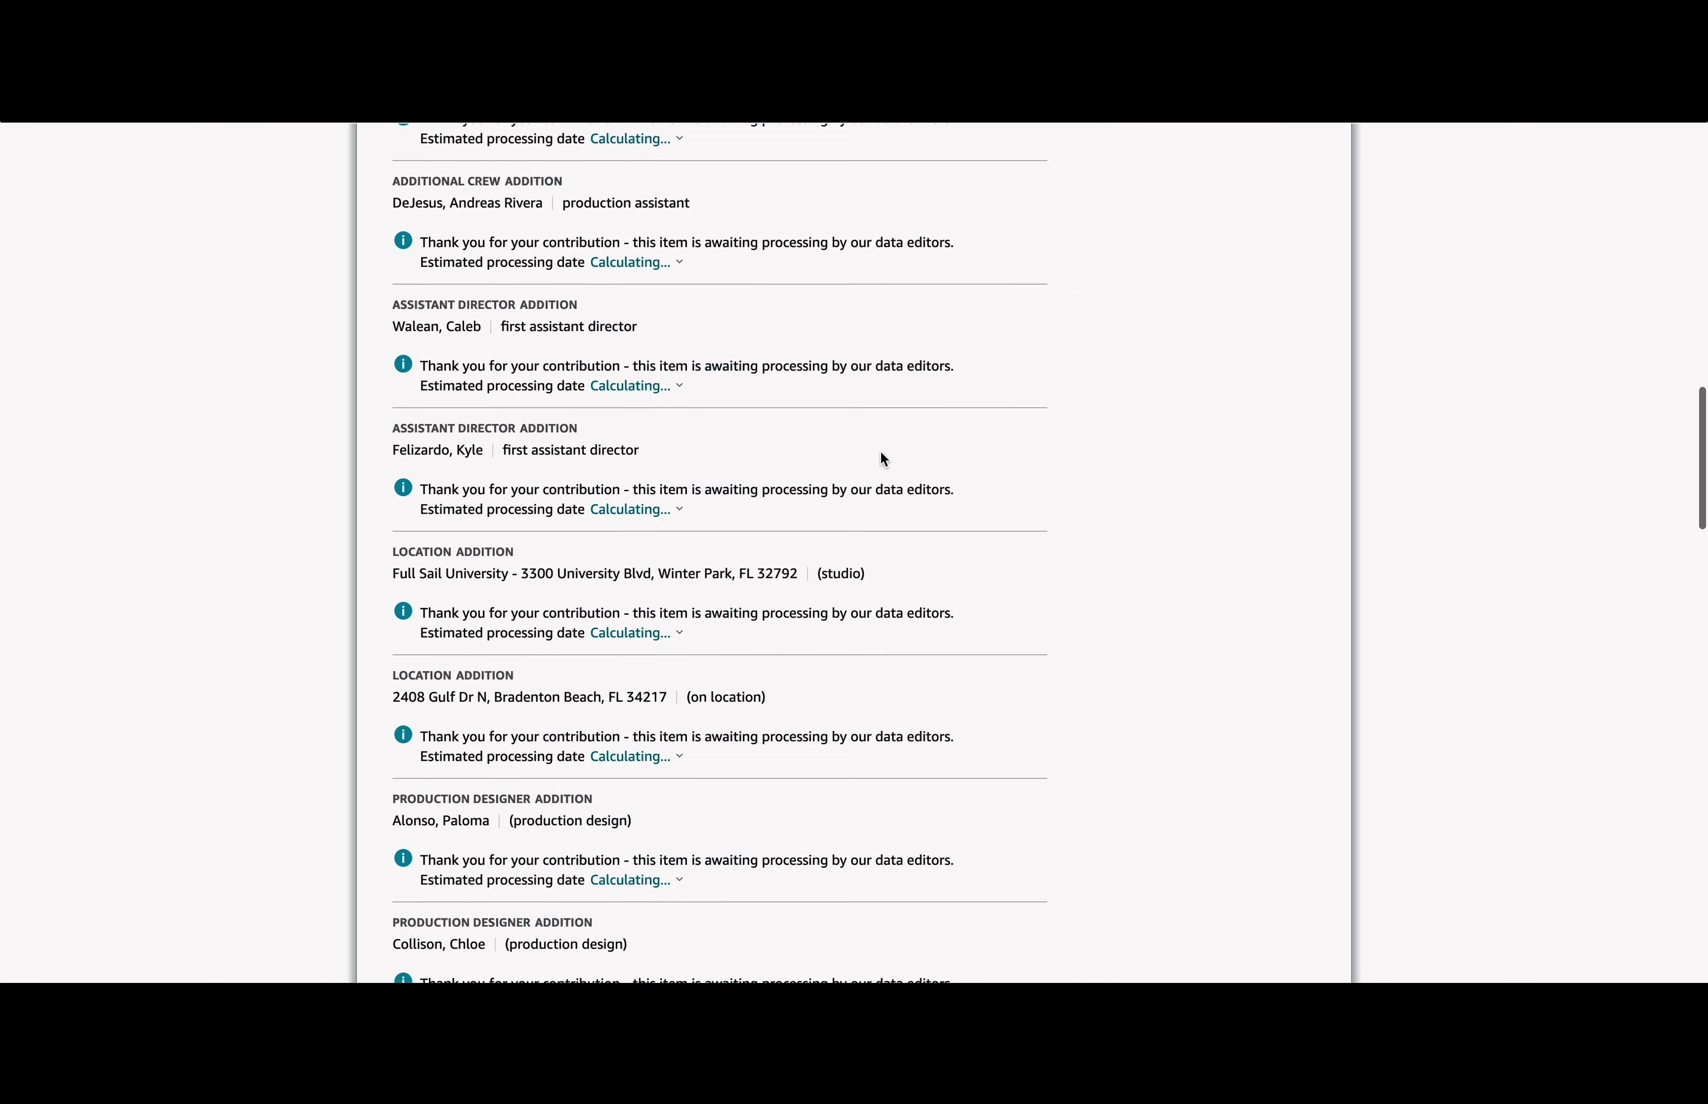
scroll(881, 452, "down", 10)
scroll(880, 452, "up", 20)
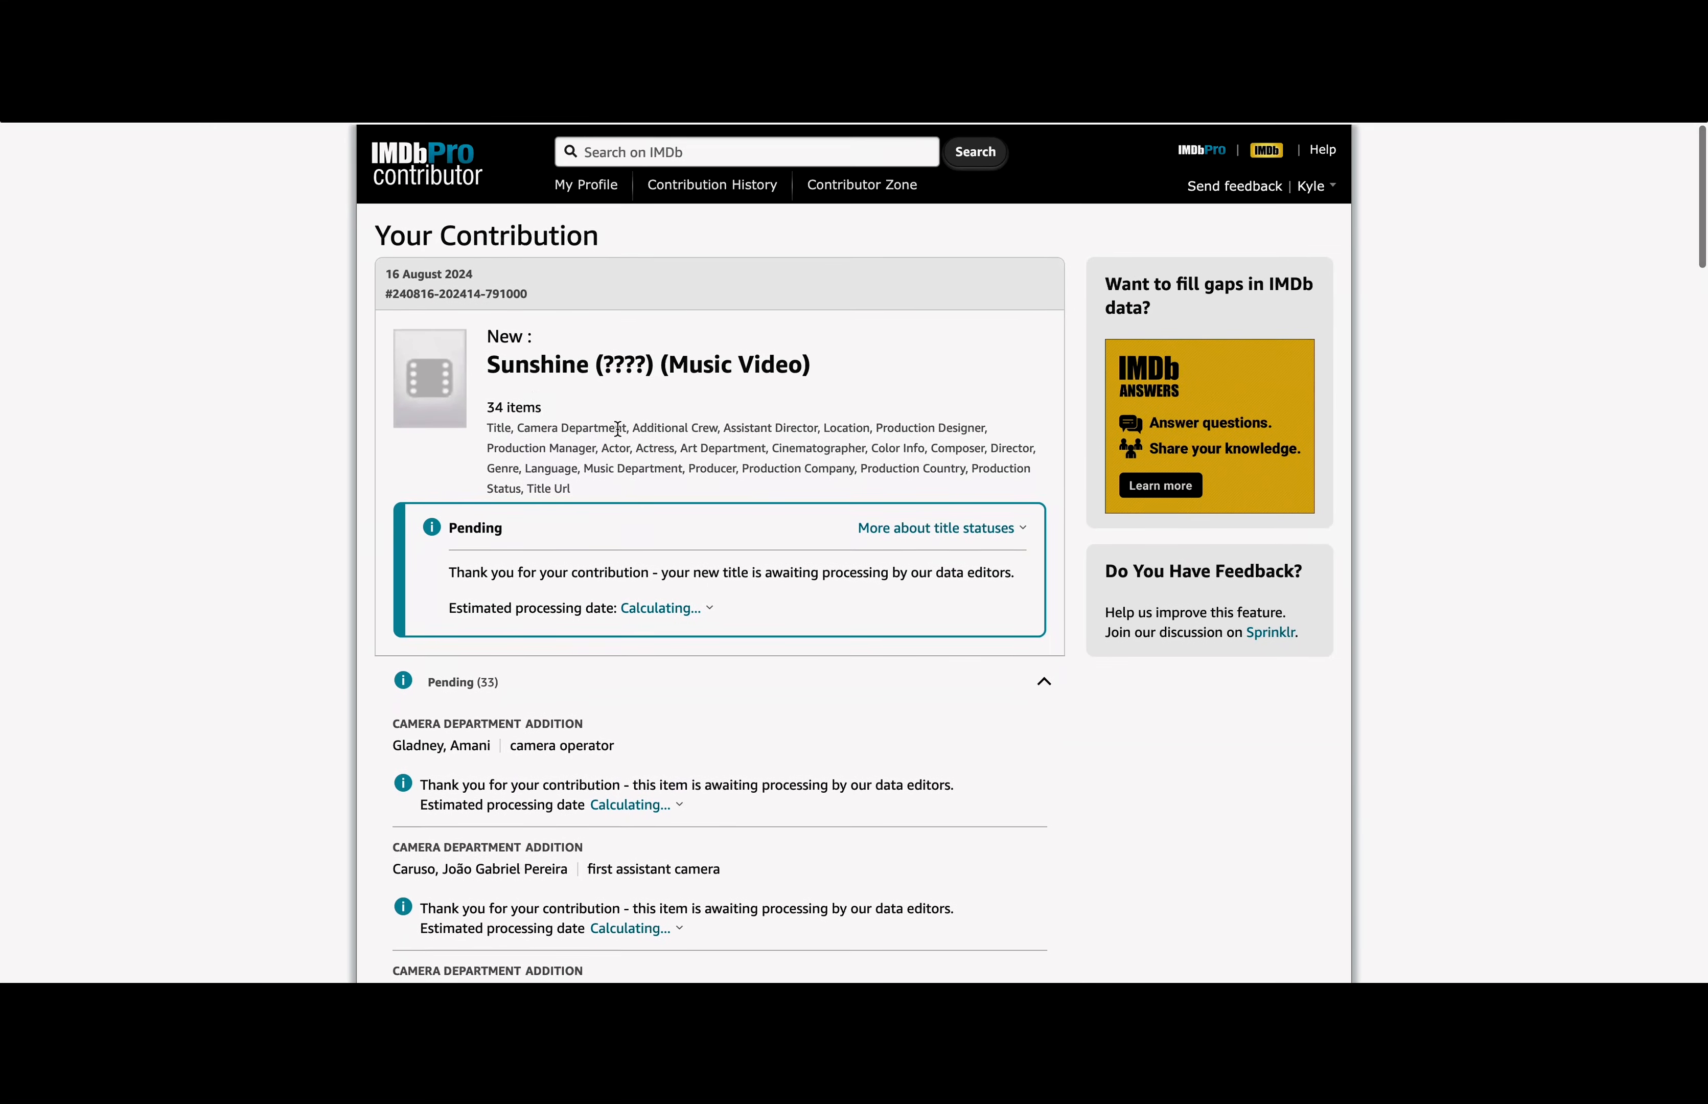